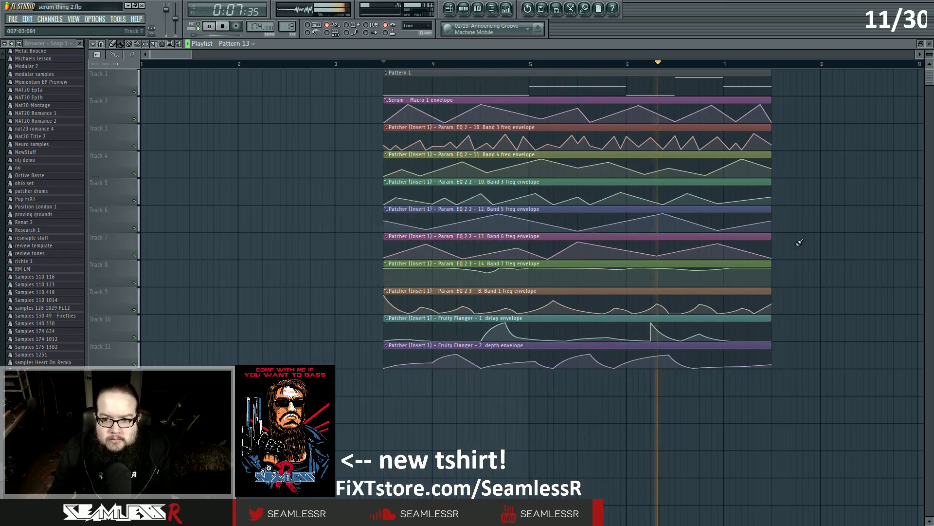
Step: Stop playback and open the Serum instrument from the channel rack
key("space")
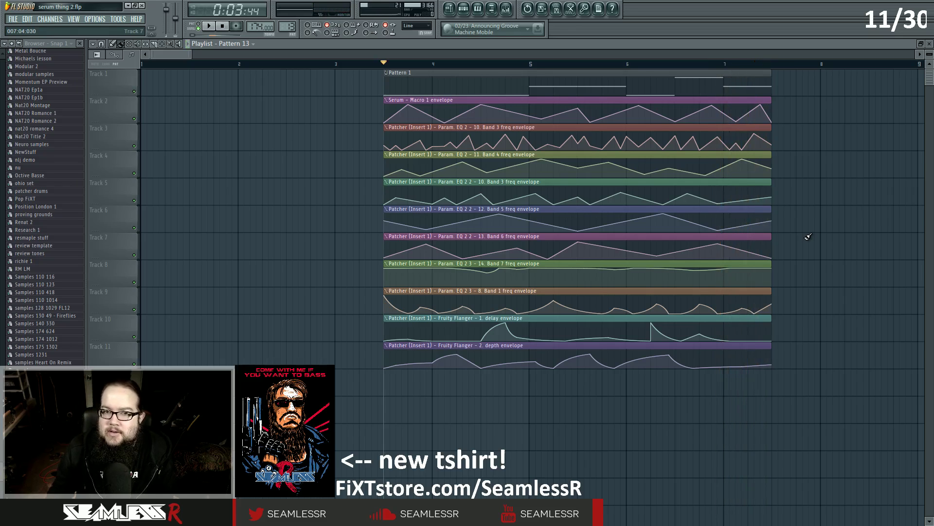
key("F6")
left_click(506, 191)
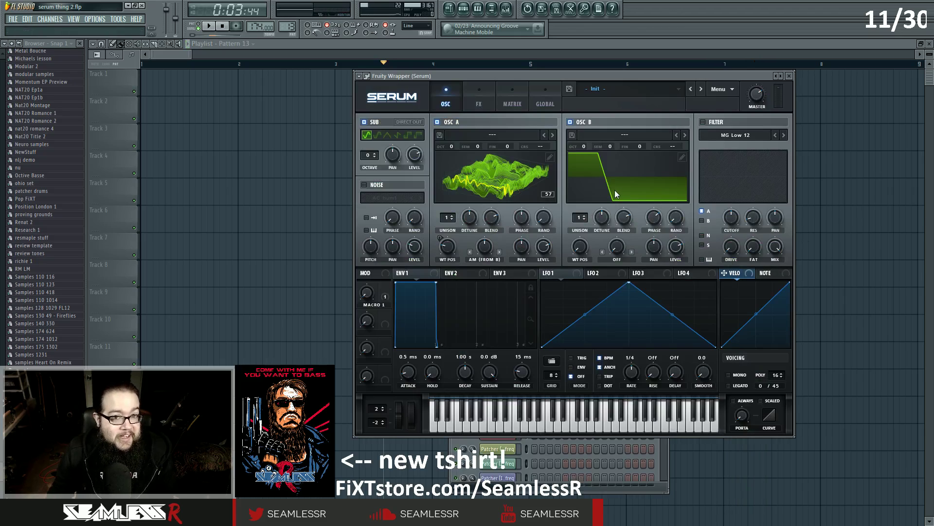
left_click_drag(553, 78, 551, 82)
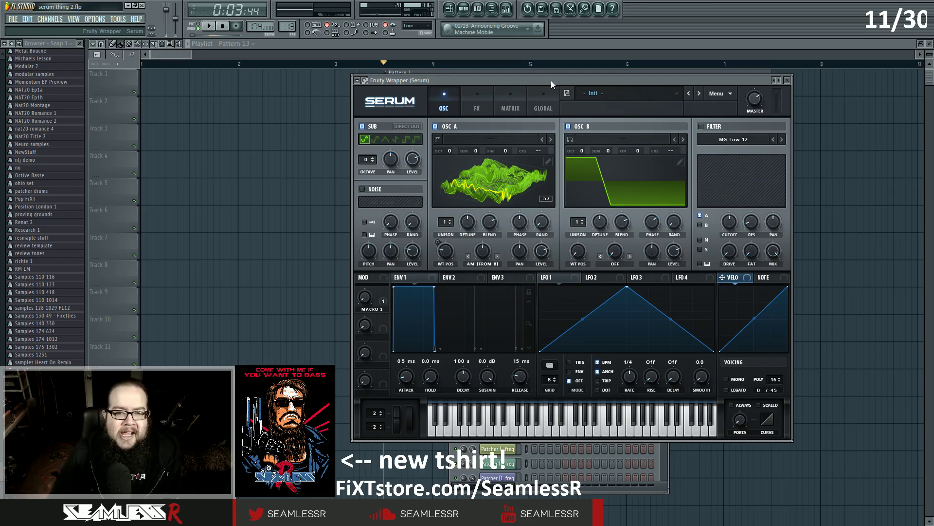
Step: Inspect the Patcher effect chain on mixer Insert 24, close it, and audition the bass pattern
left_click(506, 8)
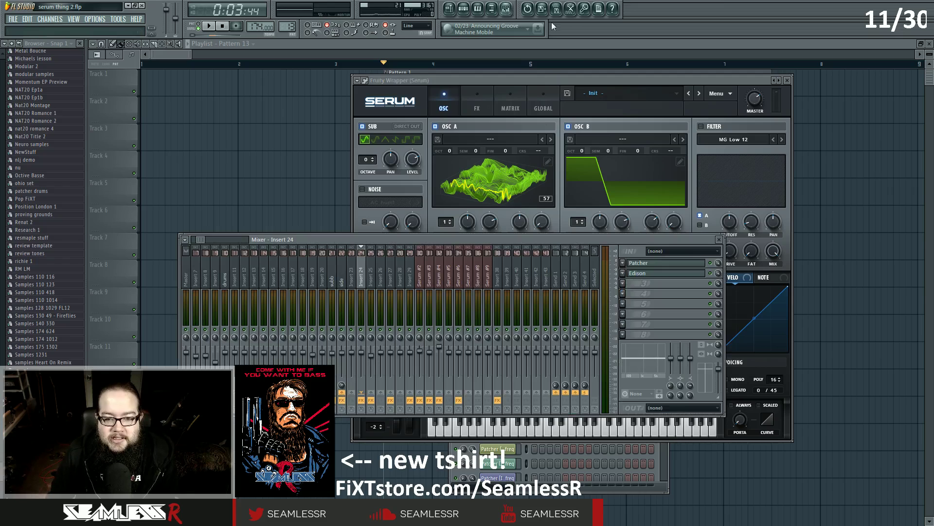
left_click(654, 266)
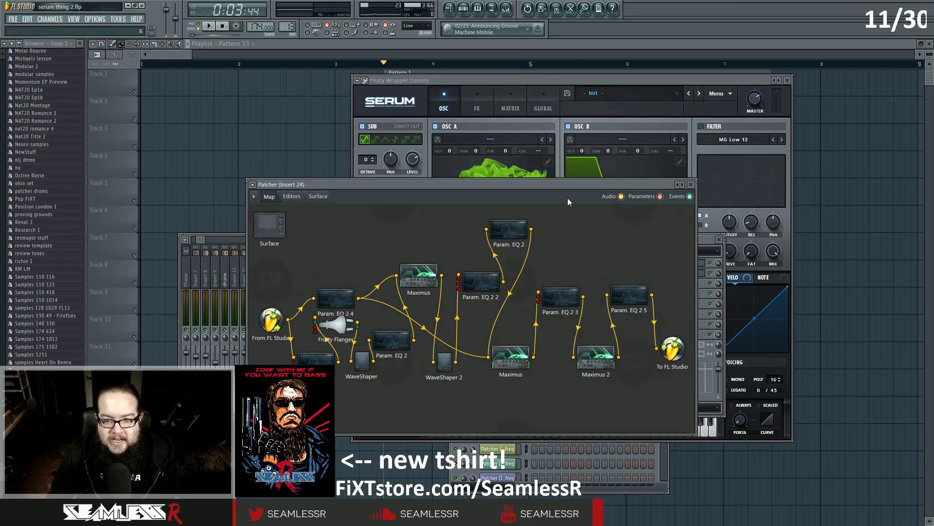
left_click_drag(560, 179, 663, 162)
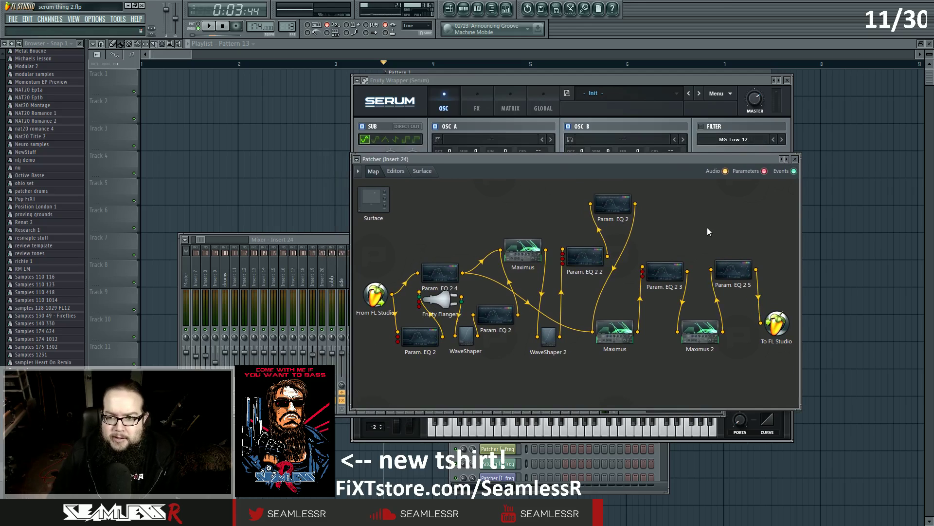
left_click(795, 159)
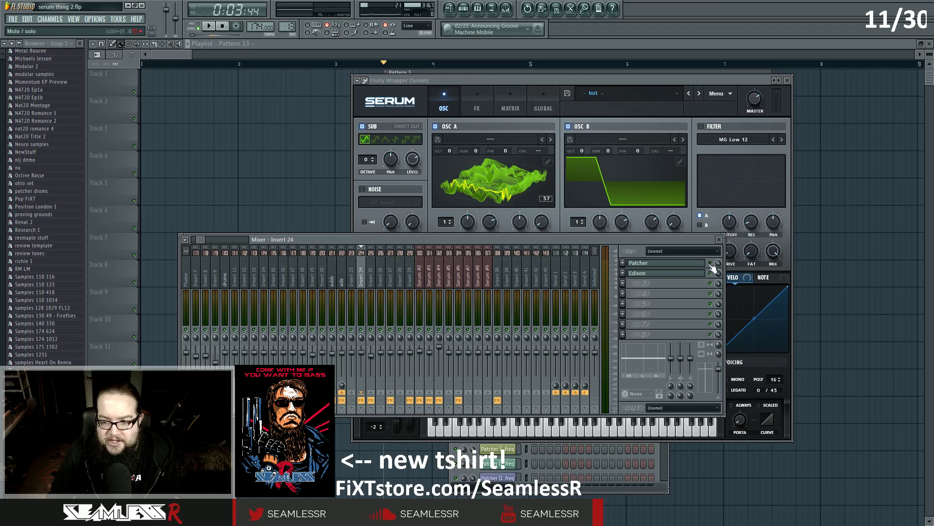
key("space")
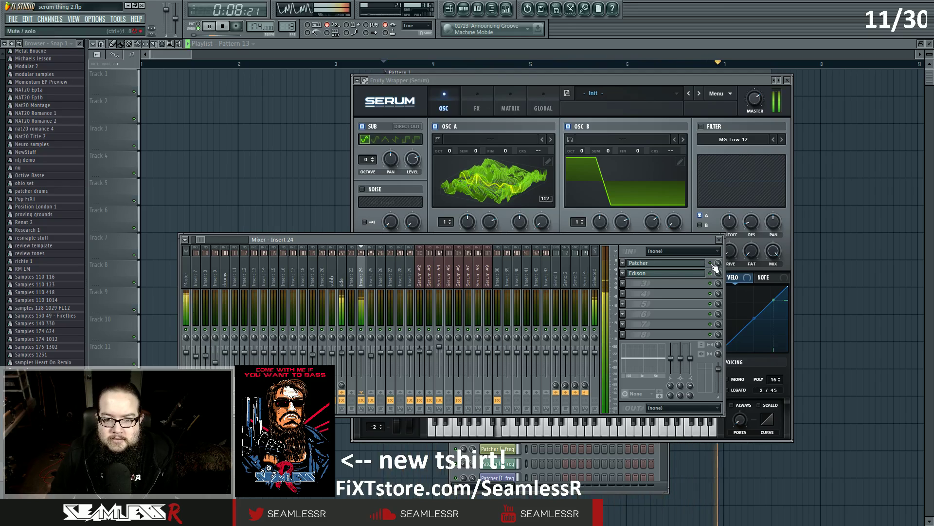
key("space")
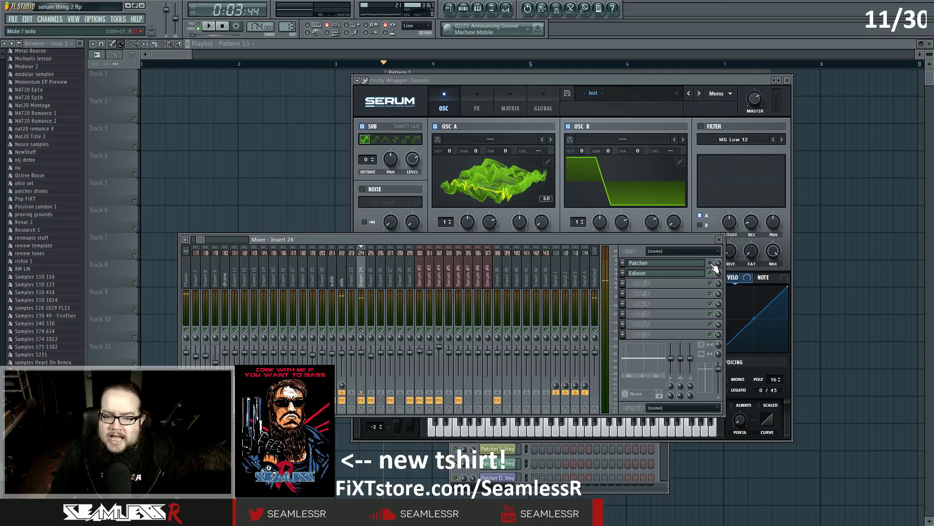
Step: Examine oscillator B's waveform in Serum's table editor and the available warp modes of oscillator A
left_click(546, 79)
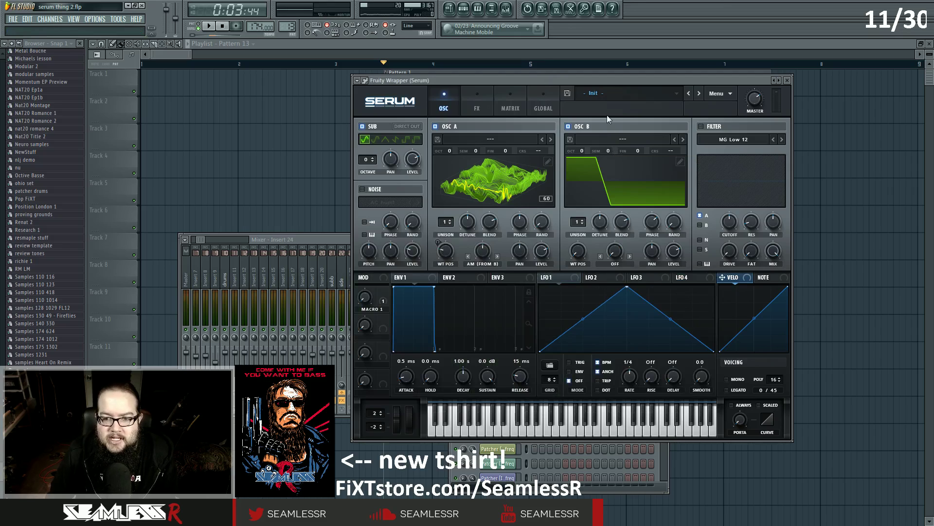
left_click(680, 162)
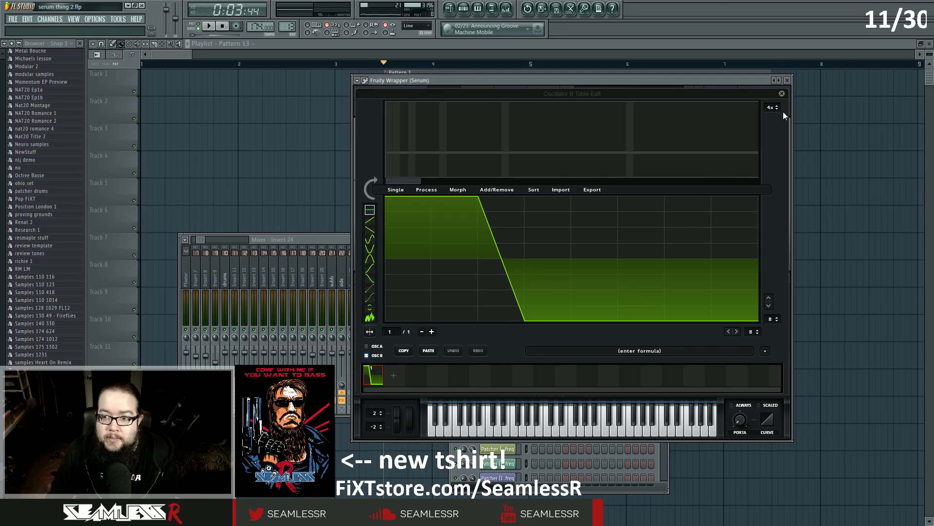
left_click(782, 94)
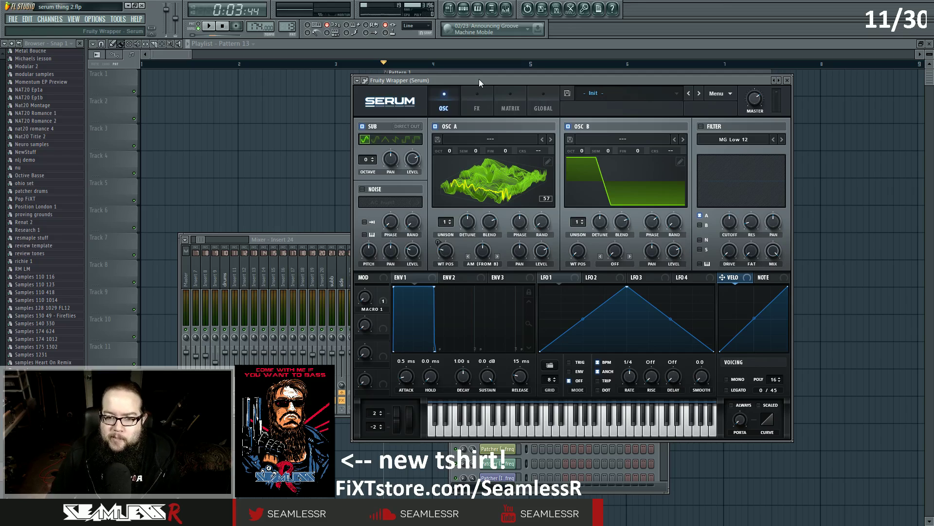
left_click(492, 264)
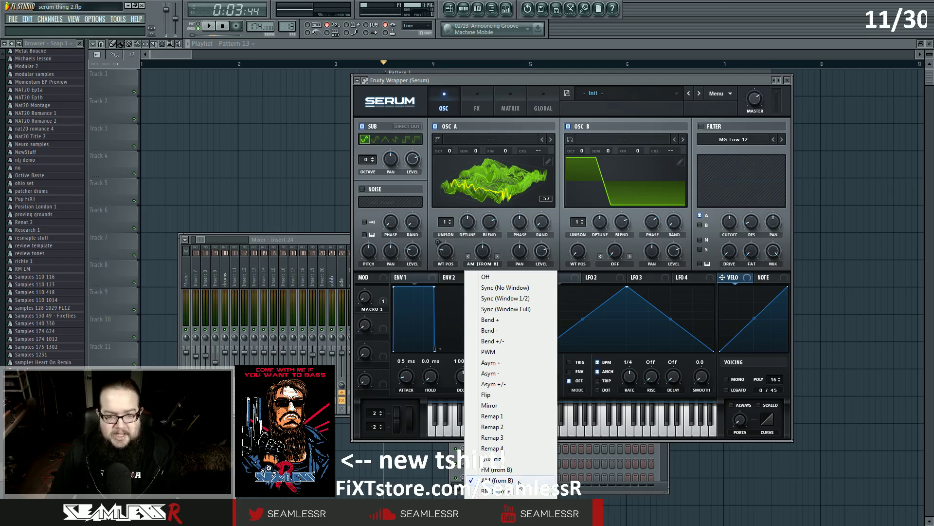
left_click(491, 79)
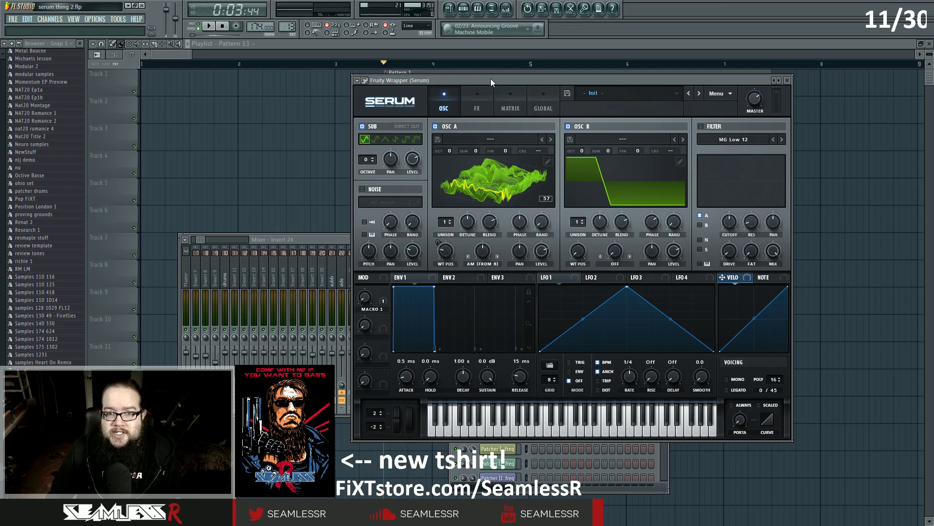
Step: Add a new Patcher channel and load a Serum instrument inside its map
left_click(50, 19)
mouse_move(55, 29)
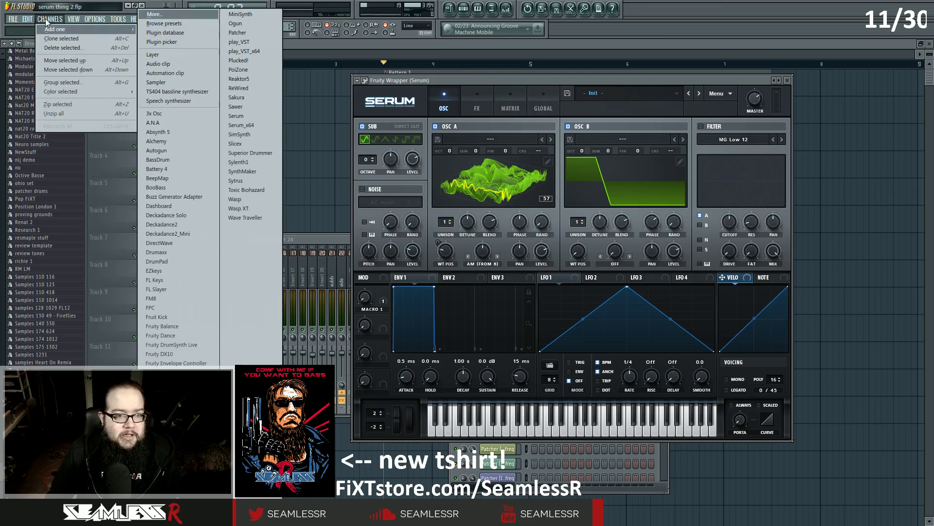
left_click(256, 34)
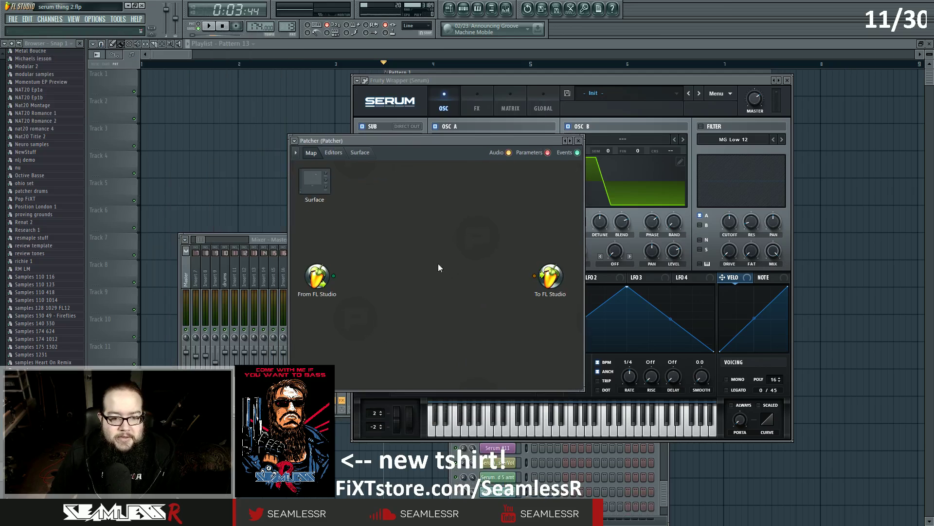
right_click(379, 282)
mouse_move(395, 293)
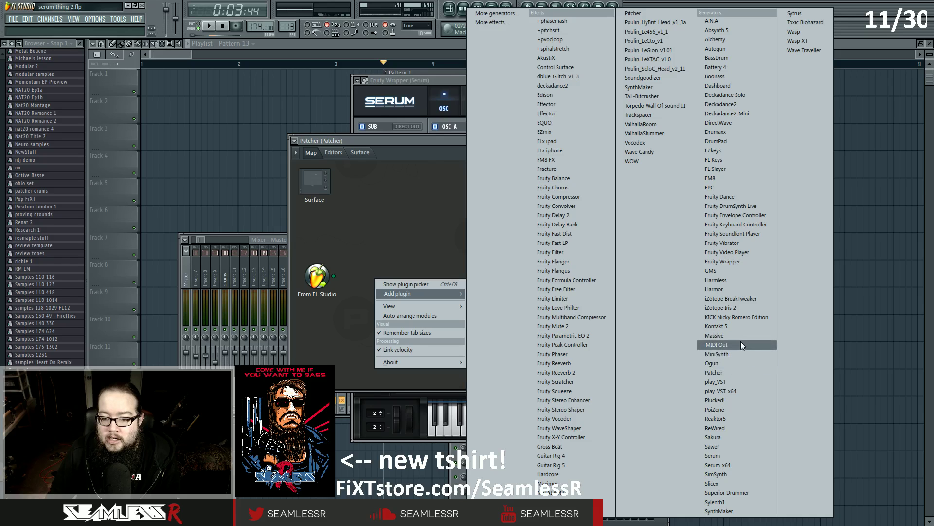
left_click(734, 454)
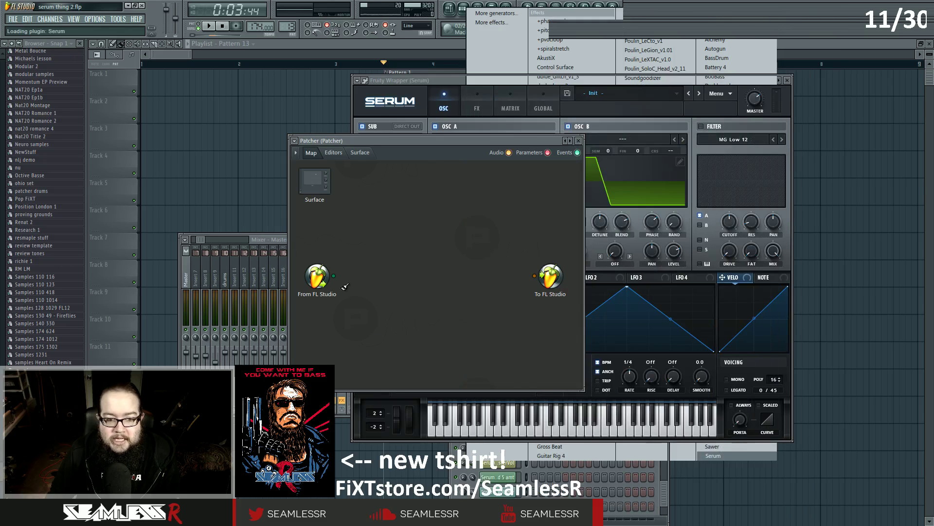
left_click_drag(377, 283, 373, 281)
Step: Insert Wave Candy after Serum's audio output, set it to oscilloscope view, and place its display beside the Patcher window
right_click(399, 275)
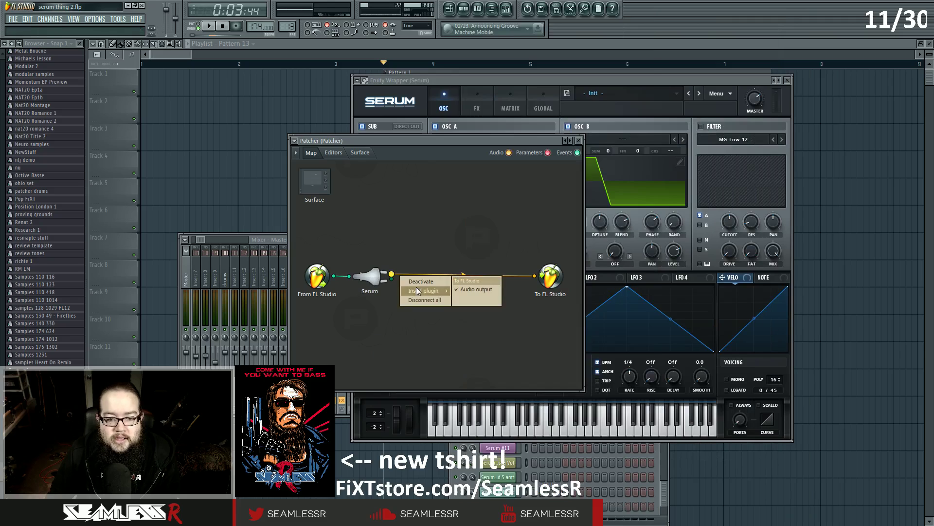
mouse_move(417, 291)
left_click(614, 152)
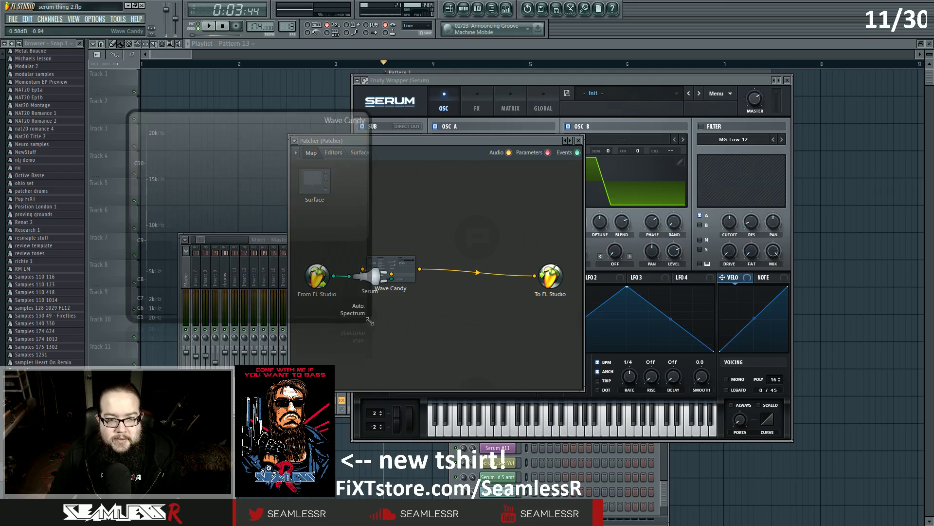
right_click(252, 241)
left_click(268, 312)
left_click_drag(300, 246, 784, 230)
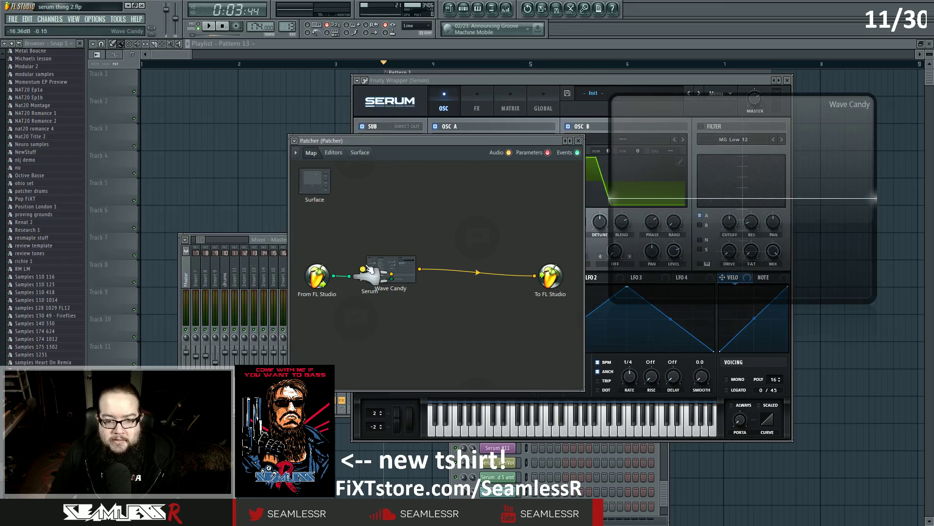
Step: Raise Wave Candy's background colour alpha to make it opaque, and enlarge and reposition the Patcher window to show Serum
double_click(401, 277)
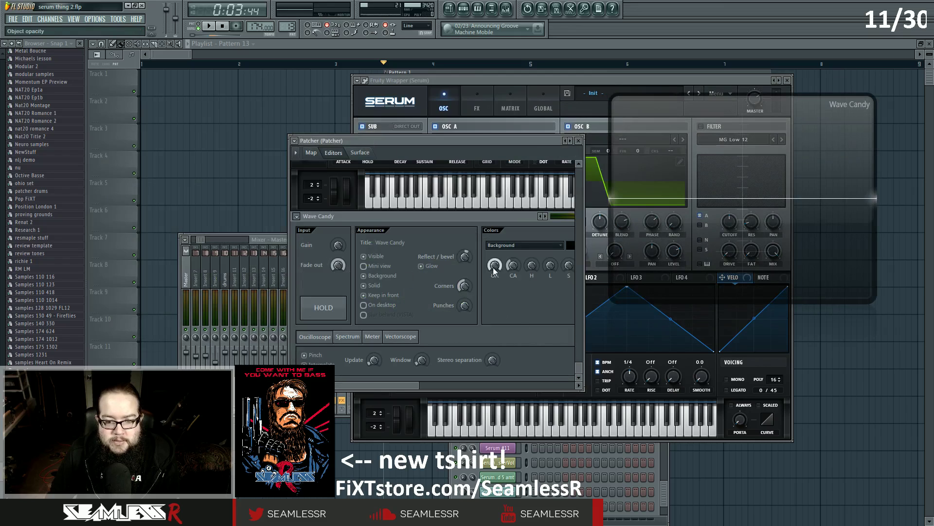
left_click_drag(512, 267, 512, 228)
left_click_drag(584, 389, 655, 460)
left_click_drag(420, 142, 308, 112)
left_click_drag(543, 429, 641, 468)
scroll(549, 412, "up", 4)
left_click_drag(385, 112, 348, 91)
Step: Turn on oscillator B in the new Serum instance
left_click(272, 271)
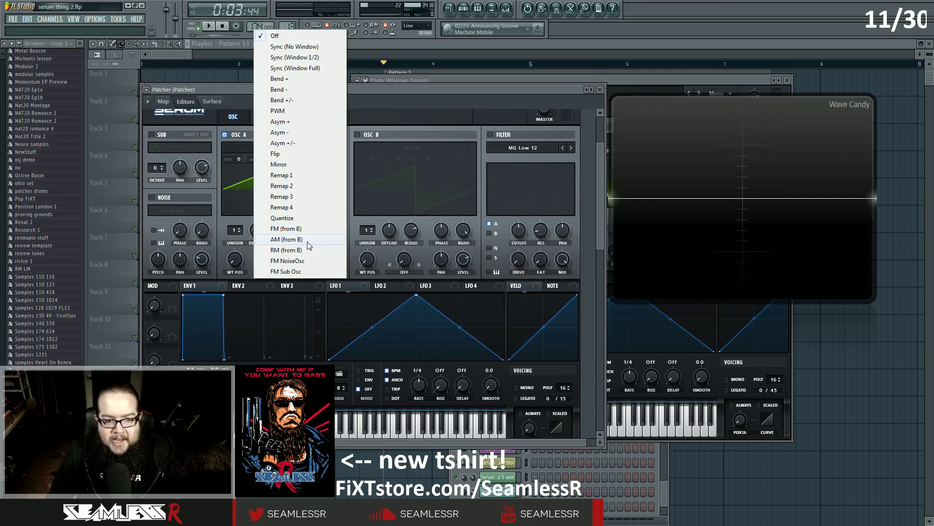
left_click(357, 136)
left_click(357, 135)
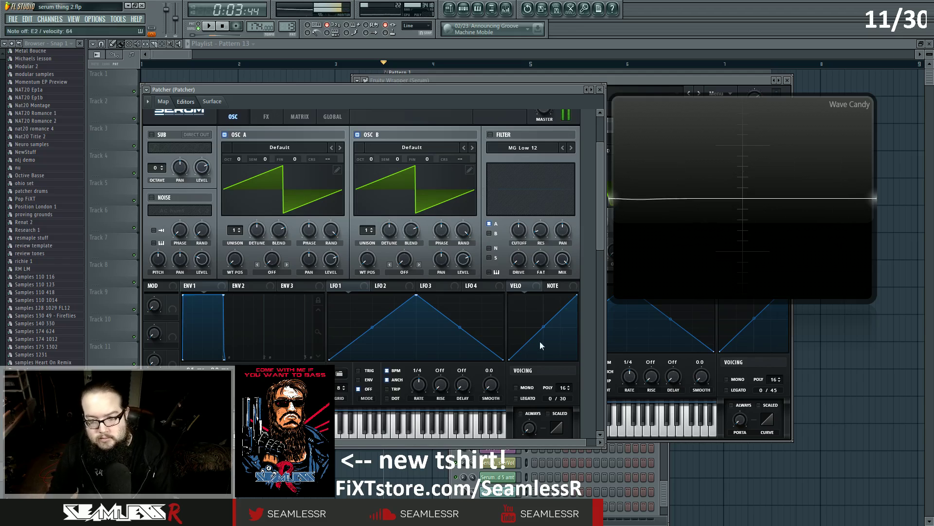
left_click(163, 101)
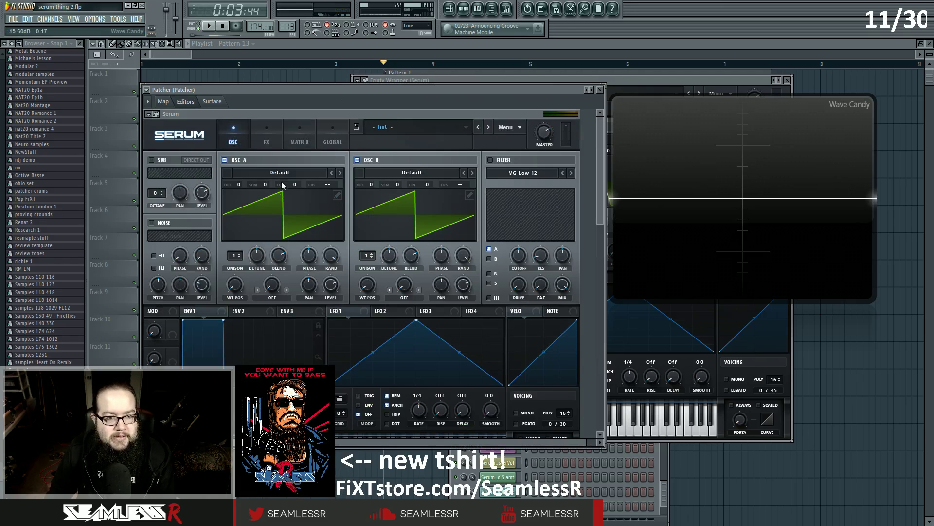
Step: Load the Digital wavetable Dist Bass Dropper into oscillator A and try its wavetable position
left_click(280, 175)
mouse_move(272, 195)
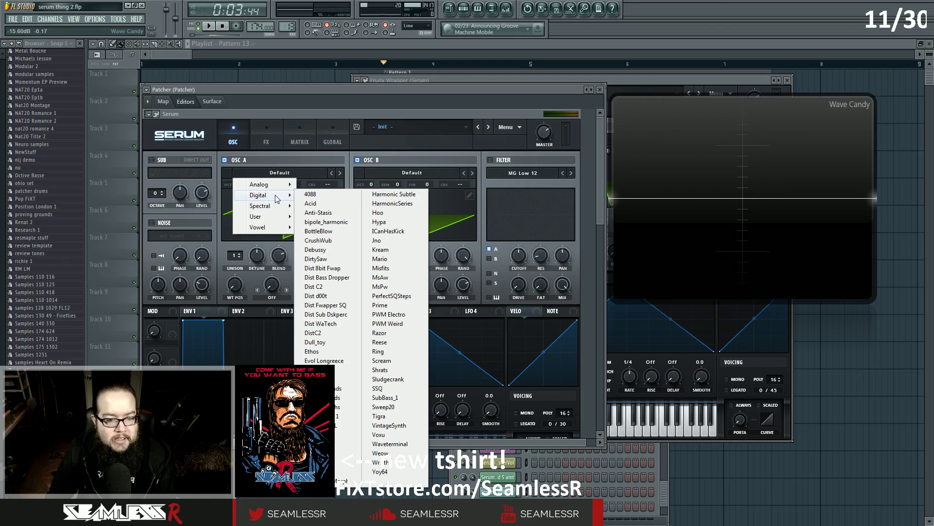
left_click(334, 279)
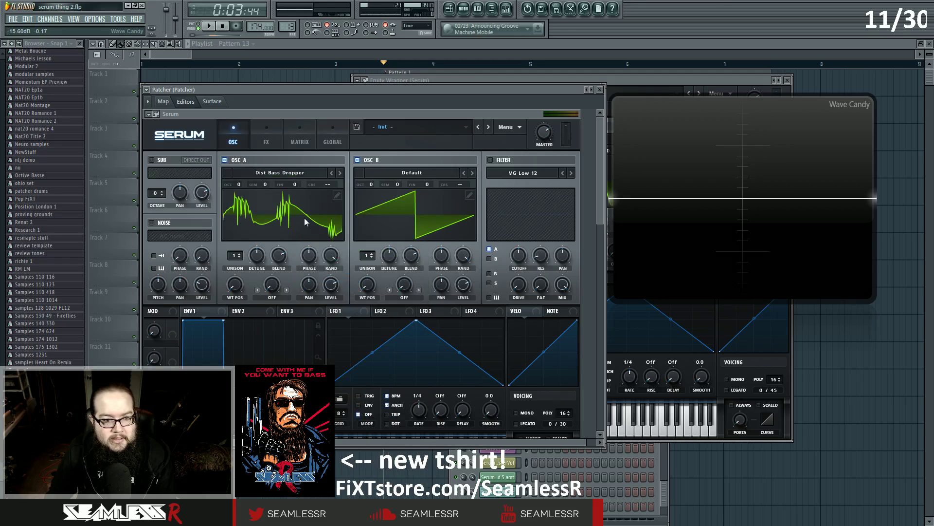
mouse_move(235, 284)
left_mouse_down()
mouse_move(227, 266)
mouse_move(224, 292)
left_mouse_up()
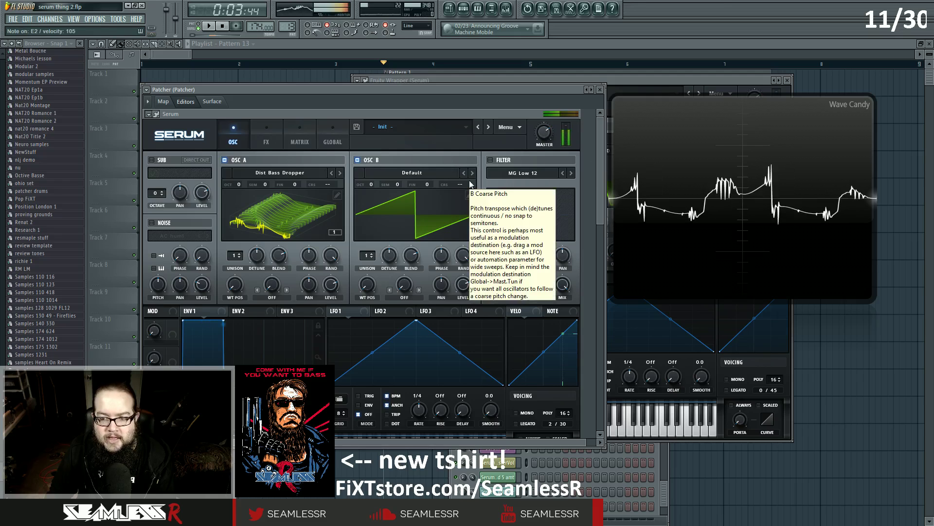
Step: Set oscillator A's warp mode to RM (from B) and try its warp amount
left_click(272, 297)
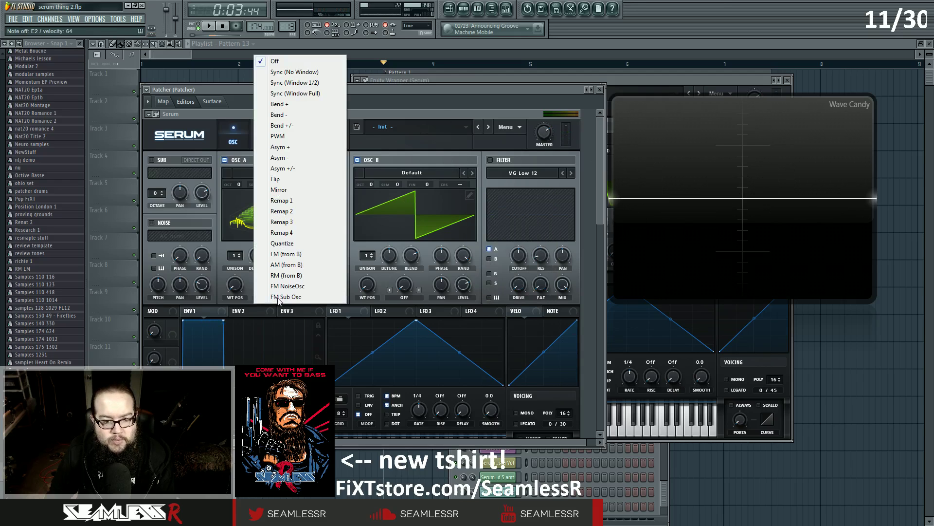
left_click(296, 275)
left_click_drag(272, 285, 284, 331)
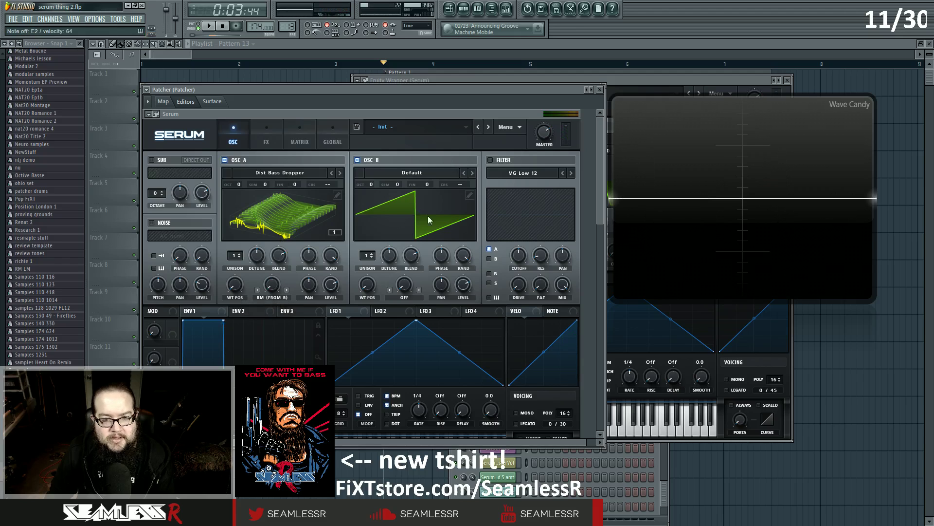
Step: Redraw oscillator B's waveform as a pulse, fully high for the first quarter and fully low for the rest
left_click(469, 195)
left_click_drag(252, 235, 170, 223)
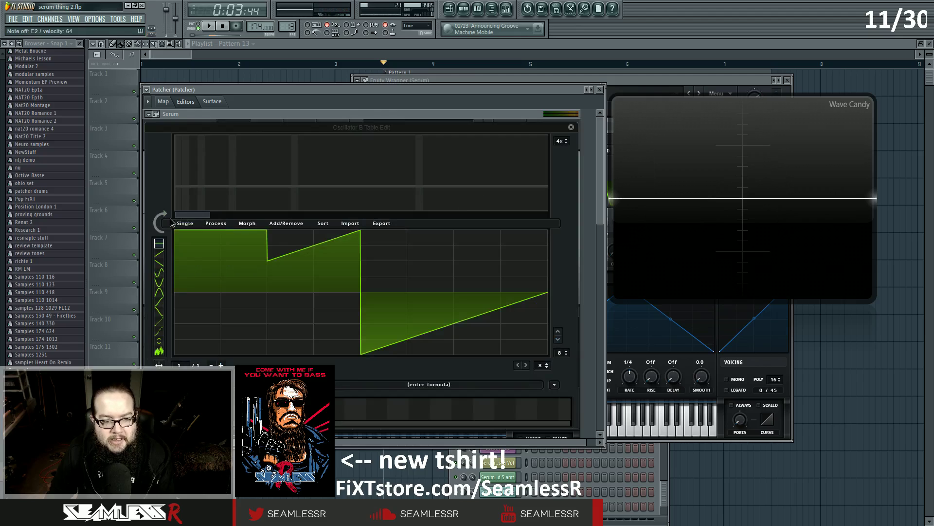
mouse_move(280, 295)
left_mouse_down()
mouse_move(307, 358)
mouse_move(538, 394)
mouse_move(389, 346)
mouse_move(389, 365)
left_mouse_up()
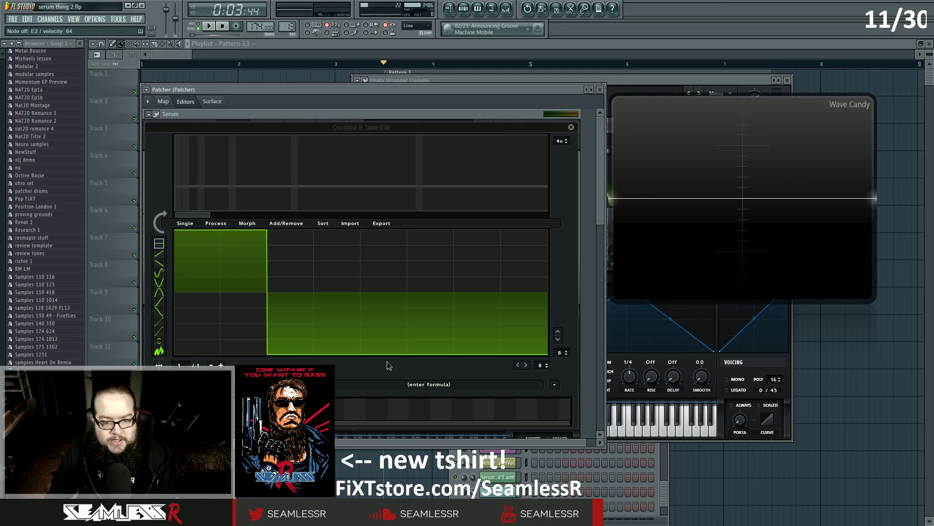
left_click(571, 127)
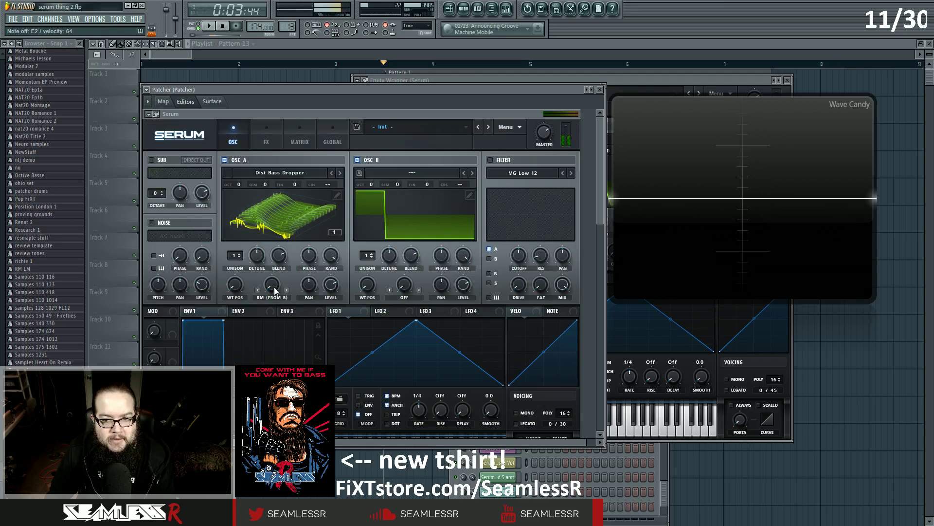
Step: Set oscillator A's warp amount to 31% and turn down oscillator B's random phase
left_click_drag(271, 286, 281, 264)
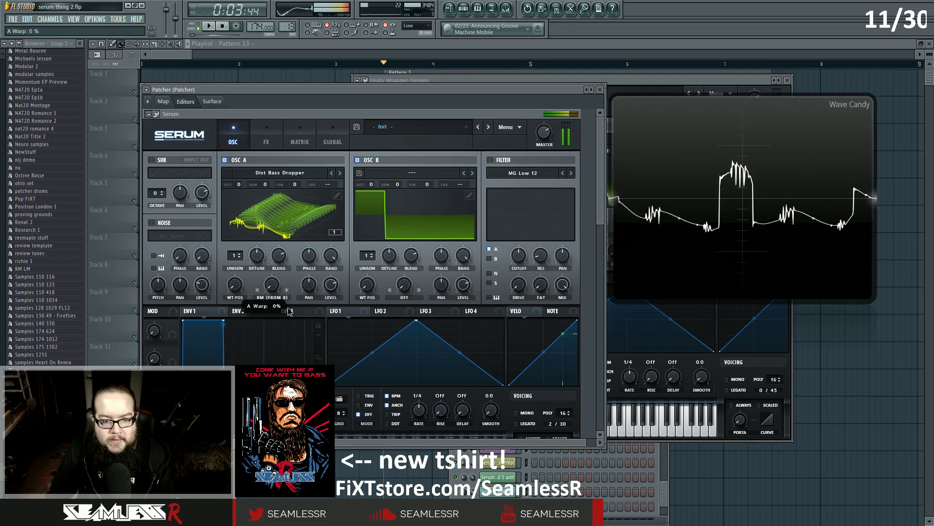
left_click_drag(463, 257, 463, 333)
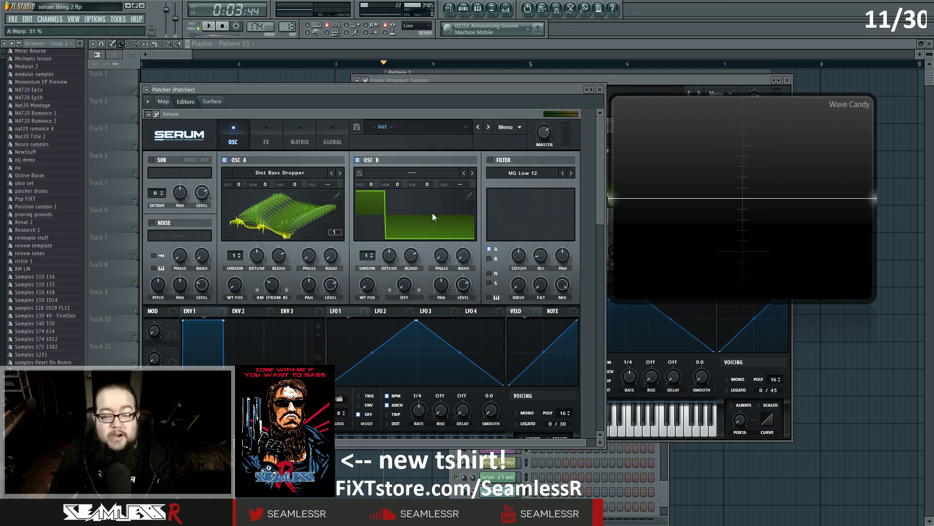
Step: Change oscillator A's warp mode to AM (from B), adjust the warp amount, and show its wavetable in 2D
left_click(275, 298)
left_click(287, 264)
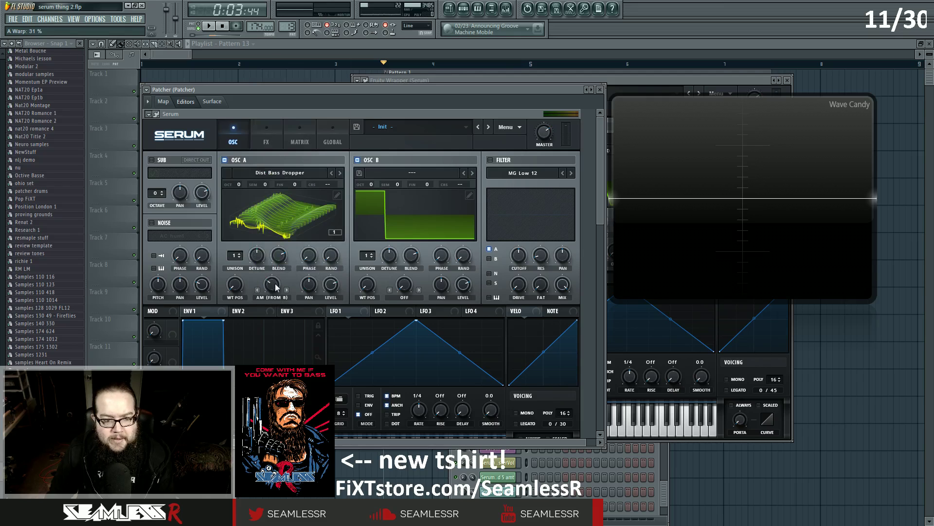
left_click_drag(274, 286, 277, 265)
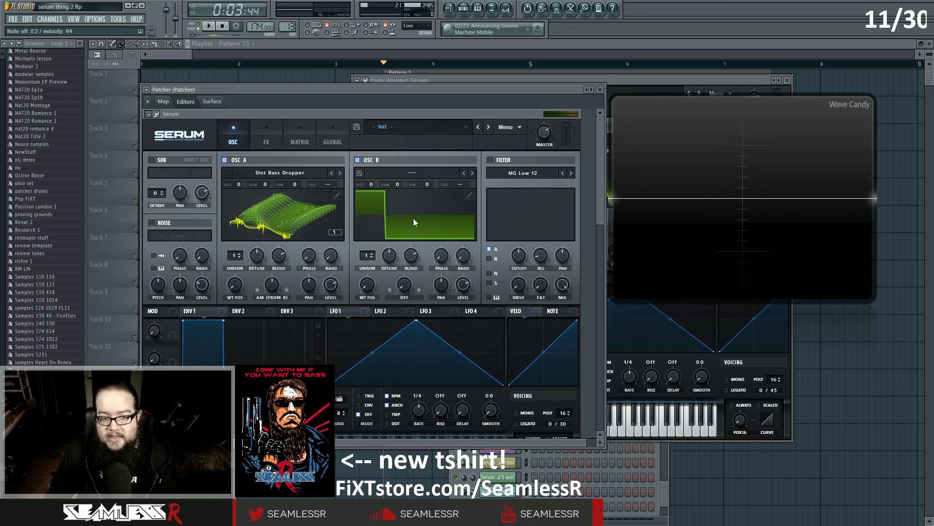
left_click(288, 212)
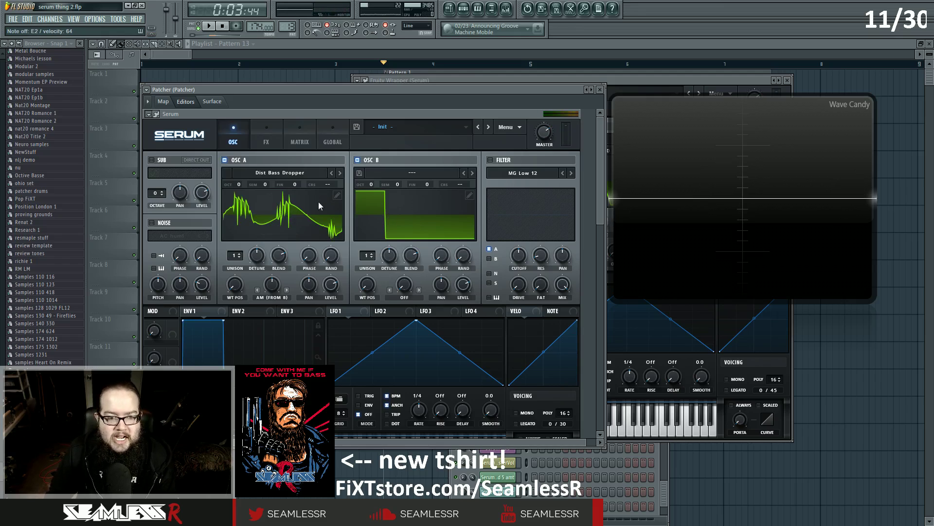
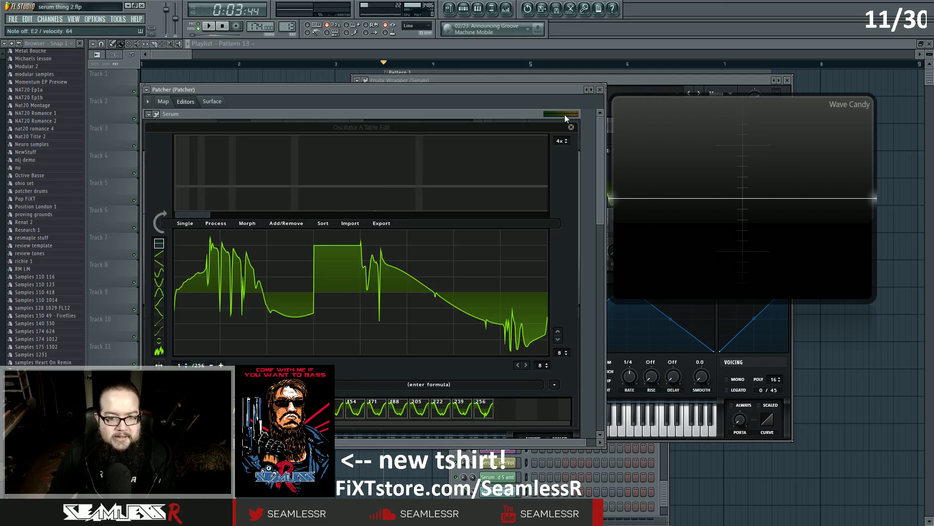
Step: Leave the oscillator A wavetable editor and load the SeamlessR FM 1 wavetable into oscillator A
left_click(572, 123)
left_click(281, 173)
mouse_move(275, 218)
left_click(327, 234)
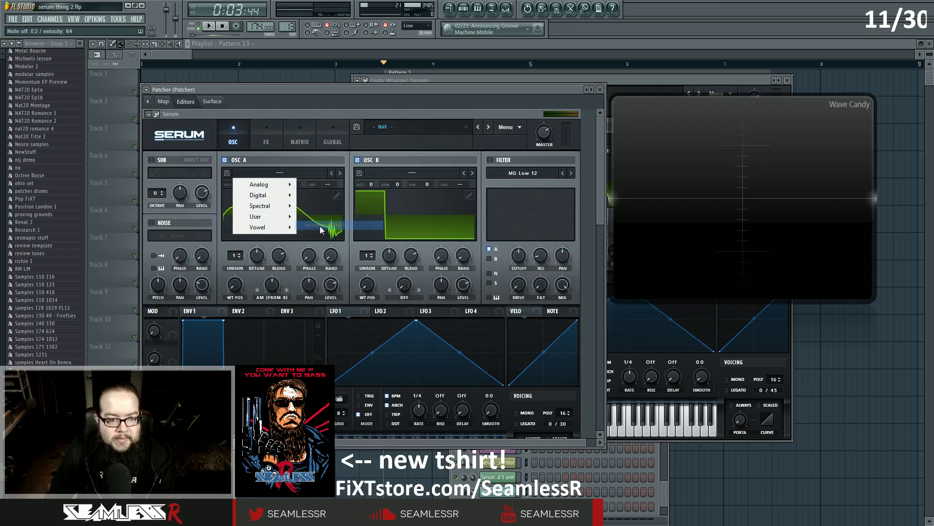
left_click(292, 213)
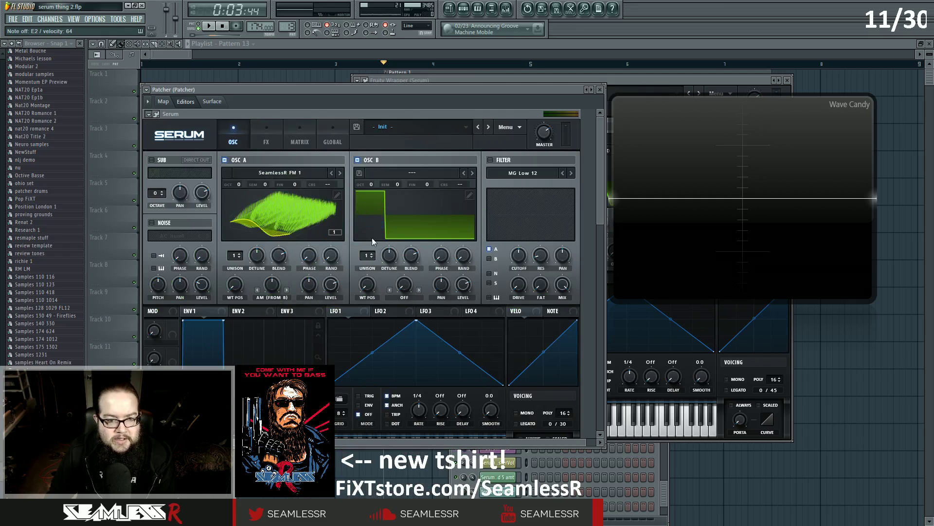
Step: Turn off oscillator A's warp mode and move its wavetable position to frame 21
left_click(277, 299)
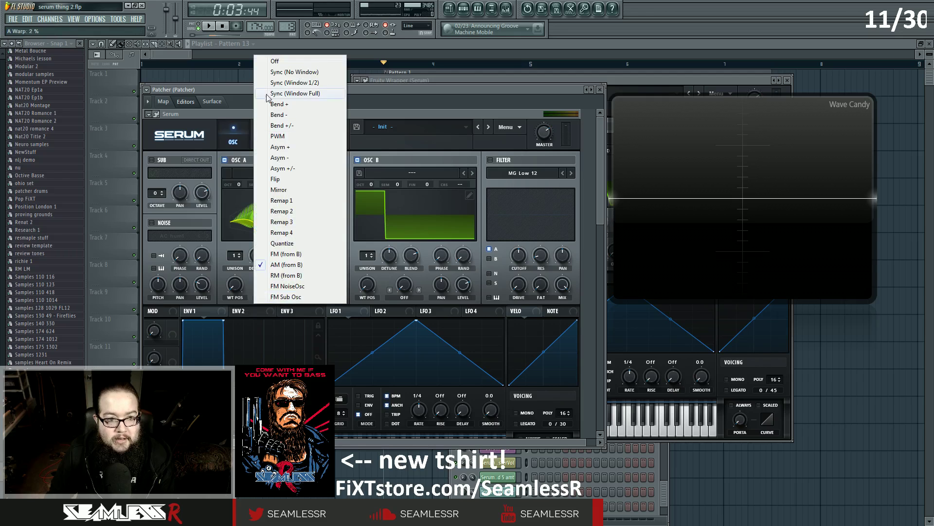
left_click(279, 60)
left_click_drag(228, 282, 253, 248)
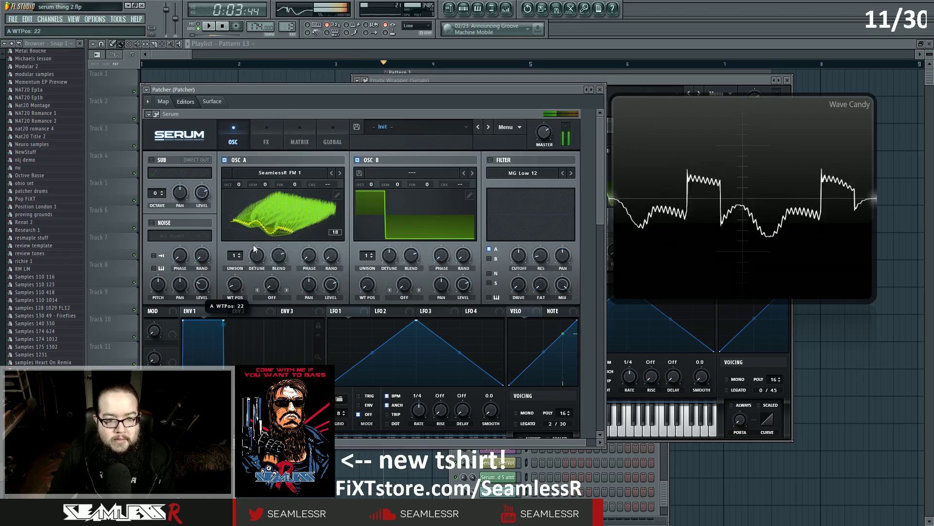
Step: Lower oscillator B's level to 0% and raise oscillator A's wavetable position to frame 189
left_click(358, 160)
left_click(357, 160)
left_click_drag(464, 285, 455, 374)
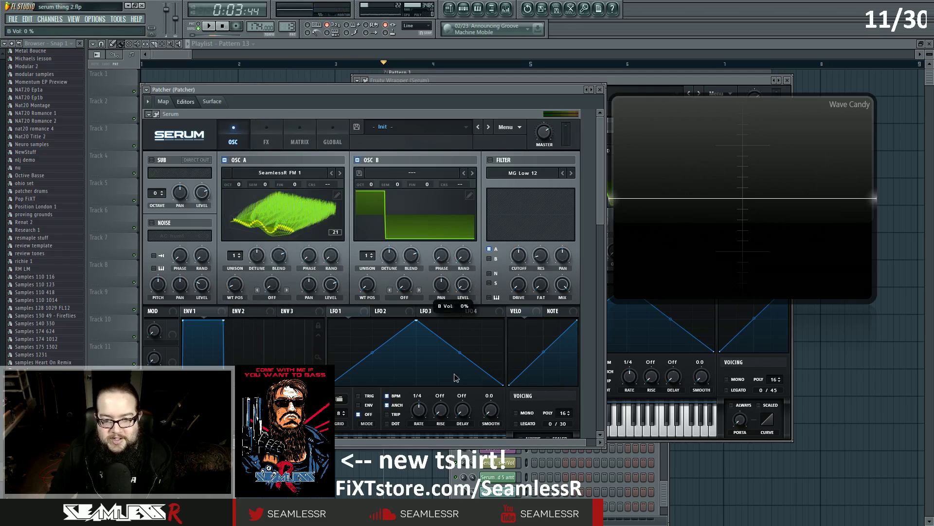
left_click_drag(235, 284, 235, 218)
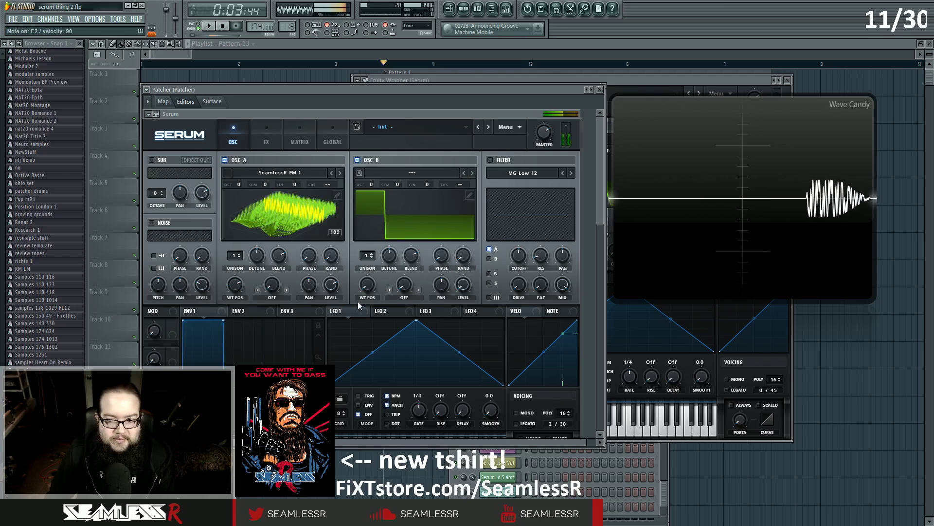
Step: Try oscillator A's warp mode as RM (from B) with the warp amount at 92%
left_click(280, 296)
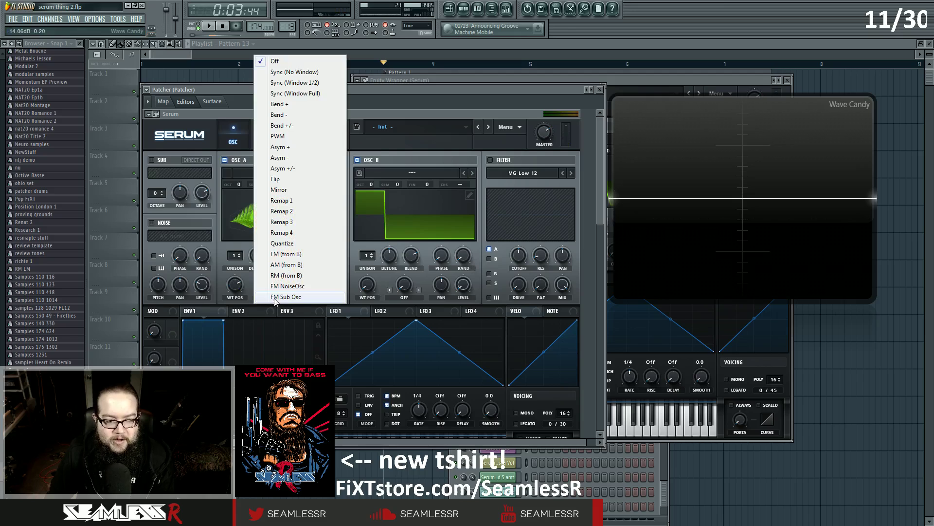
left_click(273, 292)
left_click_drag(272, 291, 273, 298)
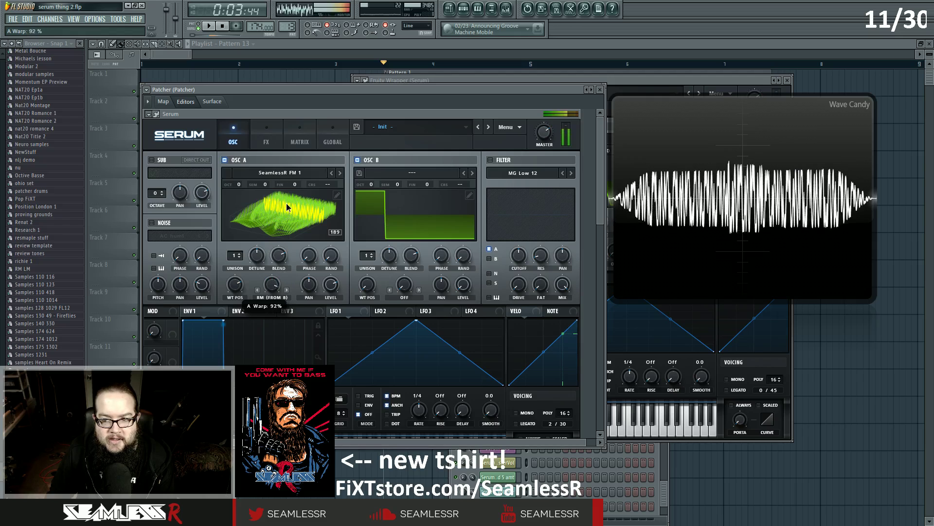
left_click_drag(293, 324, 302, 305)
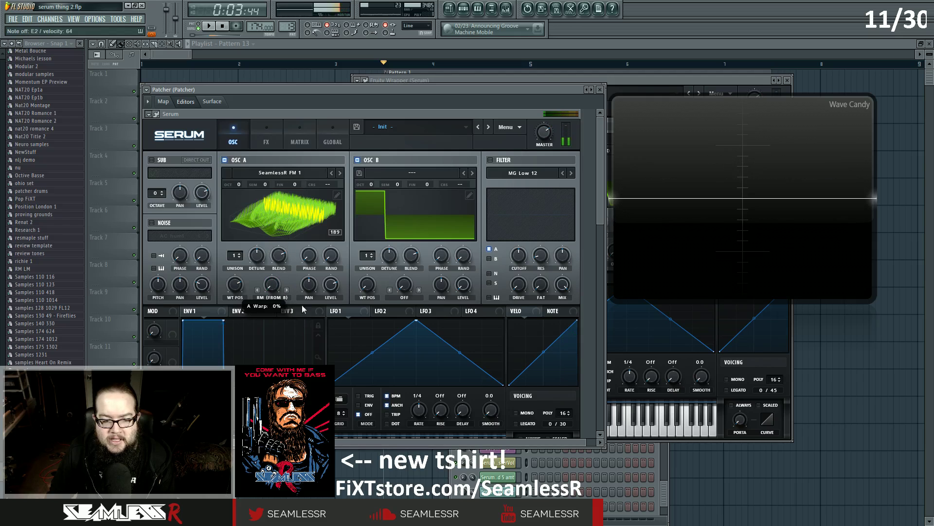
Step: Switch oscillator A's warp mode to AM (from B), adjust its warp amount, and move the wavetable position to frame 169
left_click(272, 295)
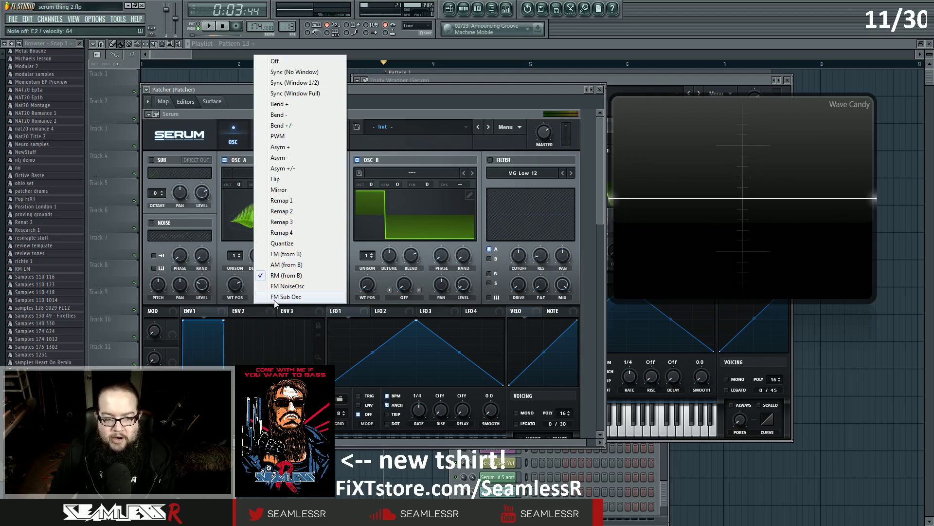
left_click(285, 266)
left_click_drag(276, 287, 293, 252)
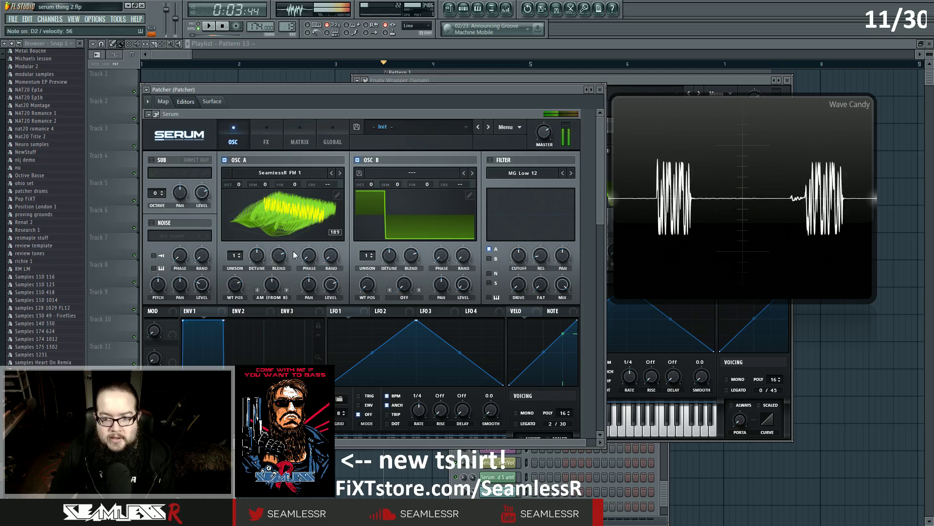
left_click_drag(235, 284, 262, 317)
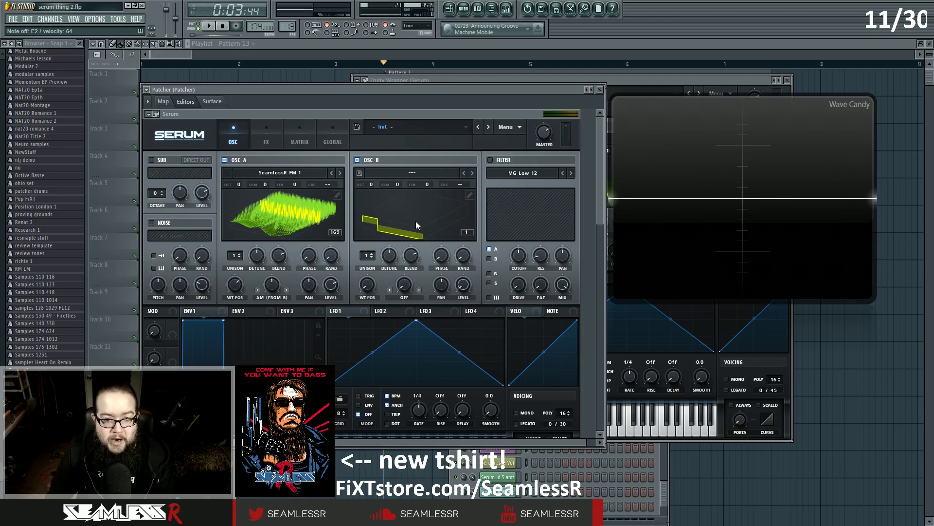
Step: Open oscillator B's waveform for editing and turn the second eighth into a straight ramp down from high to low
left_click(470, 195)
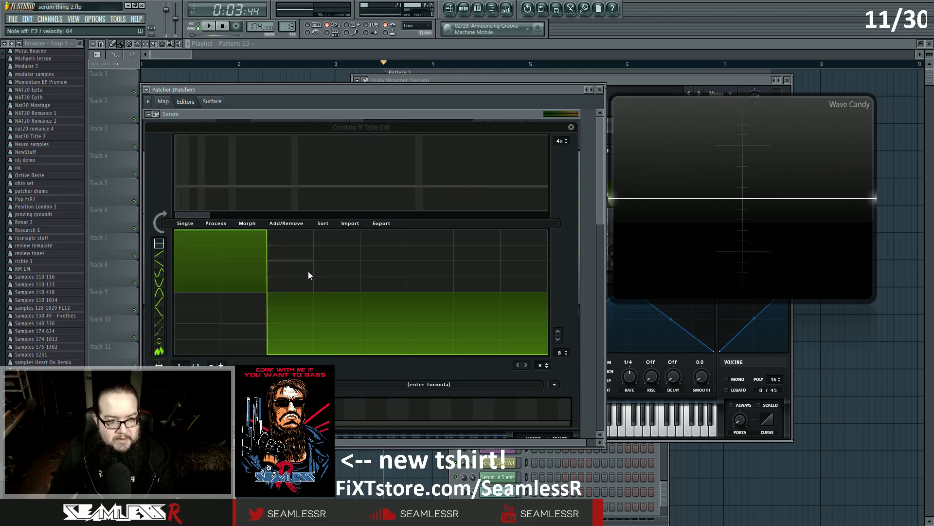
left_click(159, 320)
left_click(280, 250)
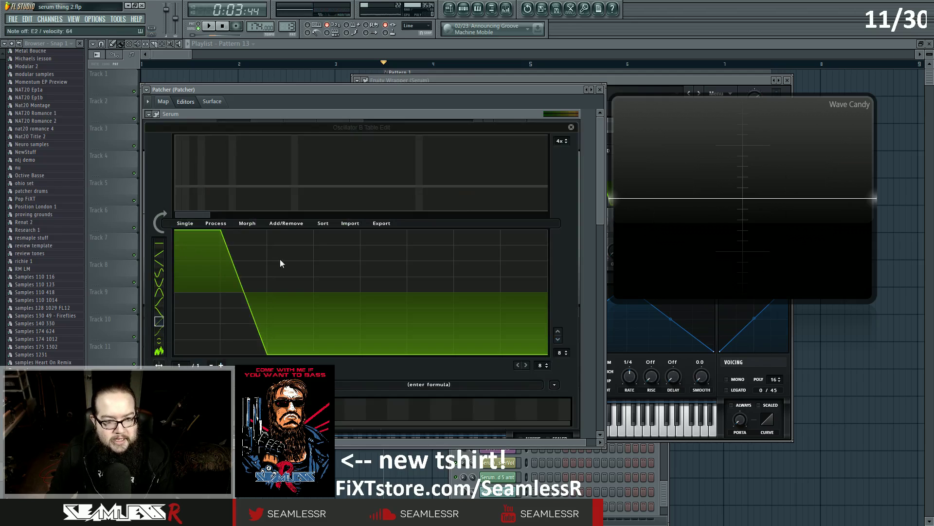
Step: Redraw oscillator B's waveform as a trapezoid: rising over the first eighth, high for two, falling over the fourth, and low for the rest
left_click(159, 243)
left_click(242, 236)
left_click_drag(240, 233, 336, 229)
left_click(197, 348)
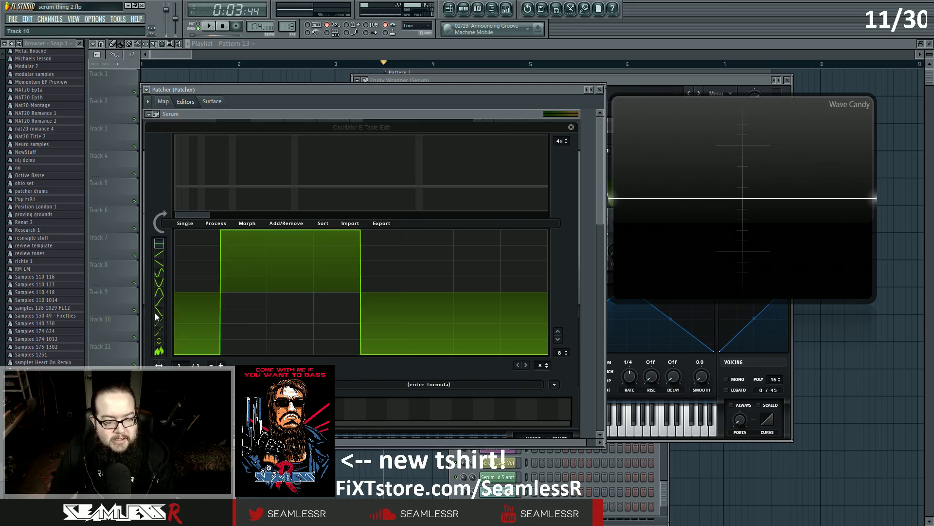
left_click(180, 321)
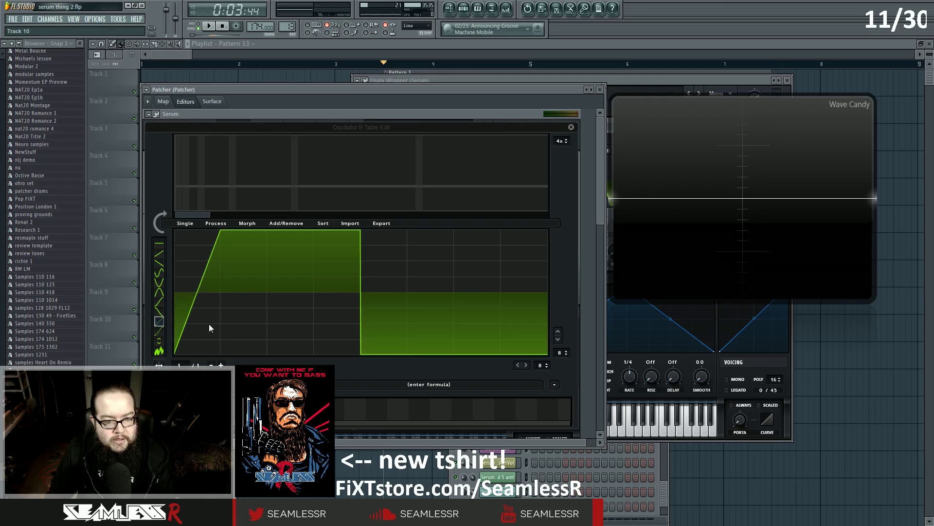
left_click(340, 290)
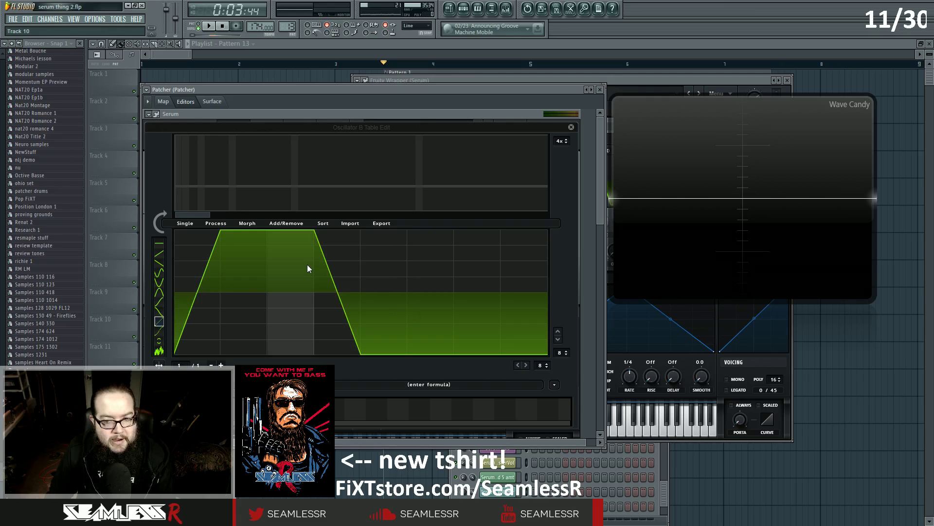
left_click(571, 127)
Step: Sweep oscillator A's wavetable position down and back up, ending at frame 252
left_click_drag(235, 285, 258, 305)
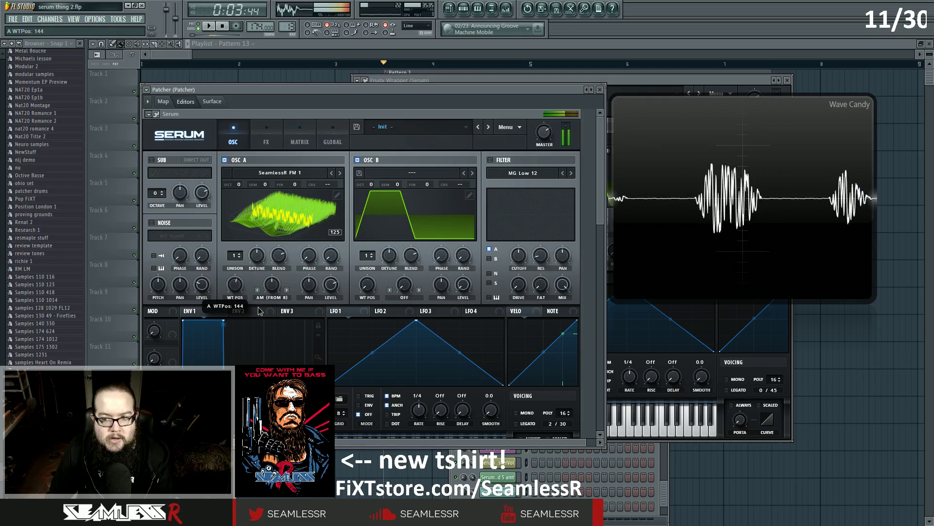
left_click_drag(238, 291, 237, 252)
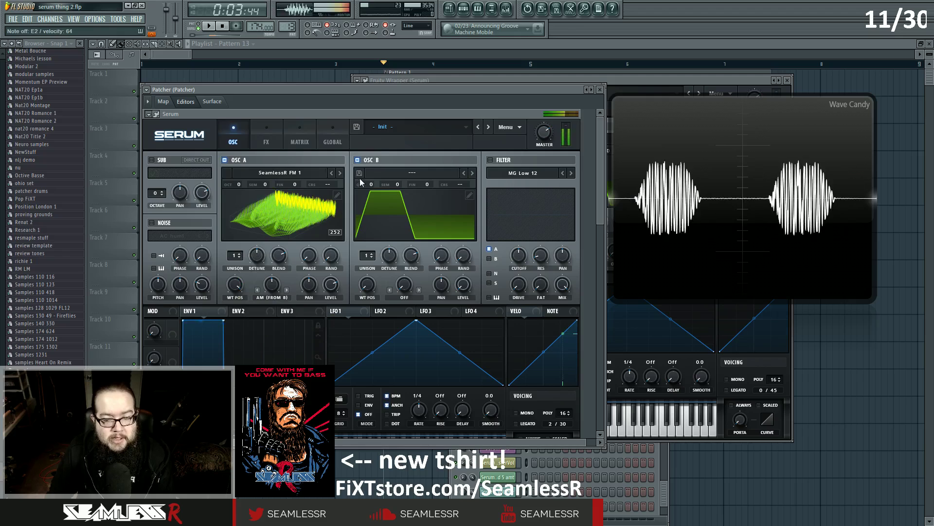
Step: Switch oscillator A to a different warp mode and return it to AM (from B)
left_click(278, 298)
left_click(288, 62)
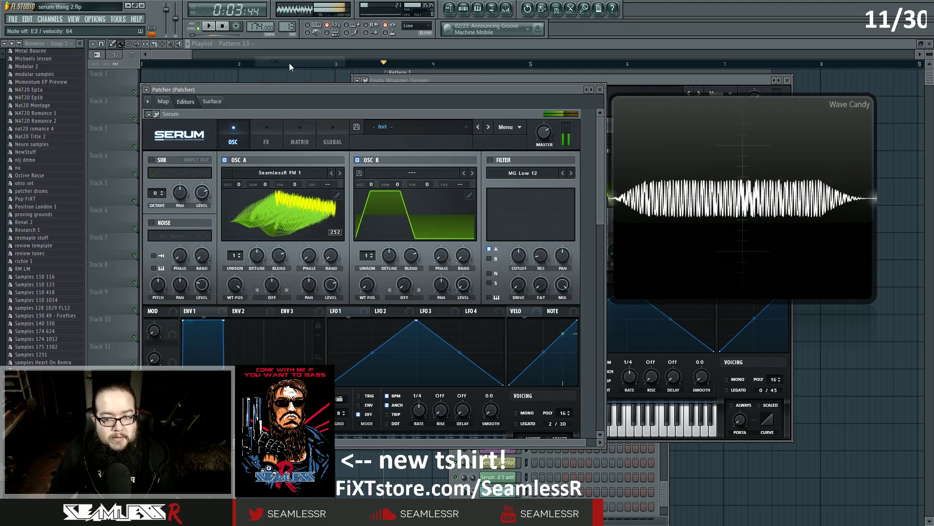
left_click(275, 298)
left_click(293, 266)
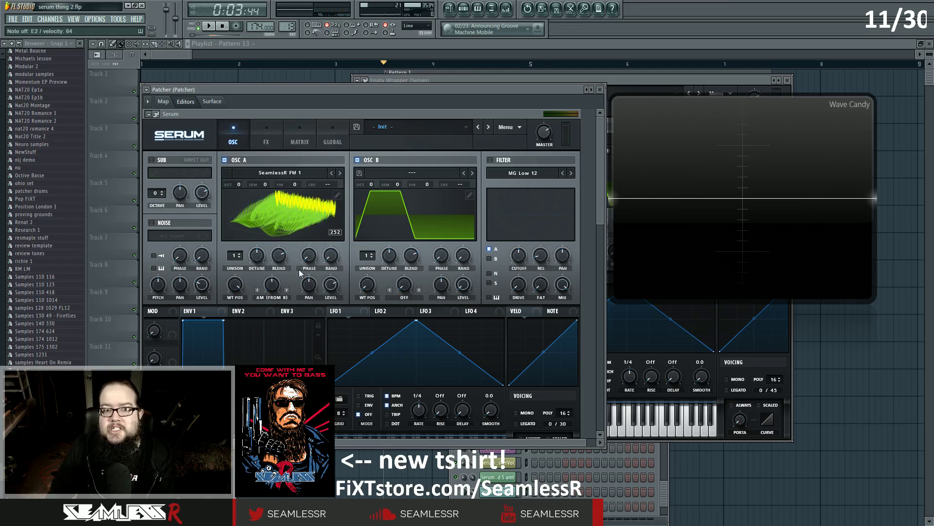
Step: Close Patcher, shrink the Wave Candy display, and bring the original Serum instance in front of the mixer
left_click(599, 90)
double_click(686, 151)
left_click_drag(517, 77, 509, 62)
left_click(468, 165)
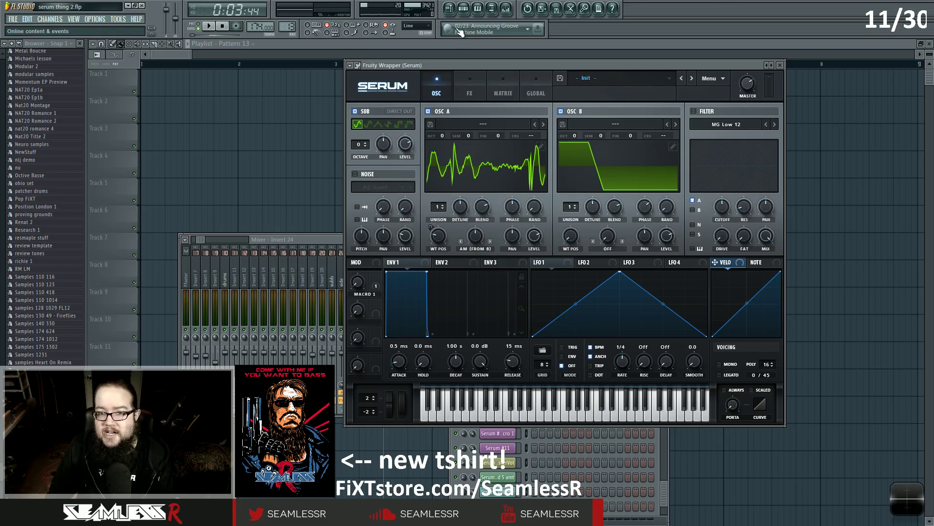
left_click(506, 9)
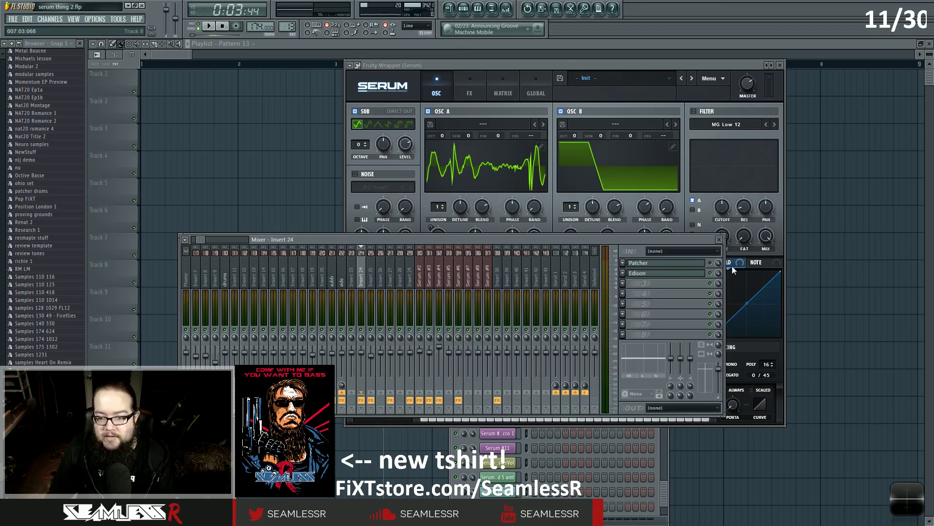
left_click(469, 65)
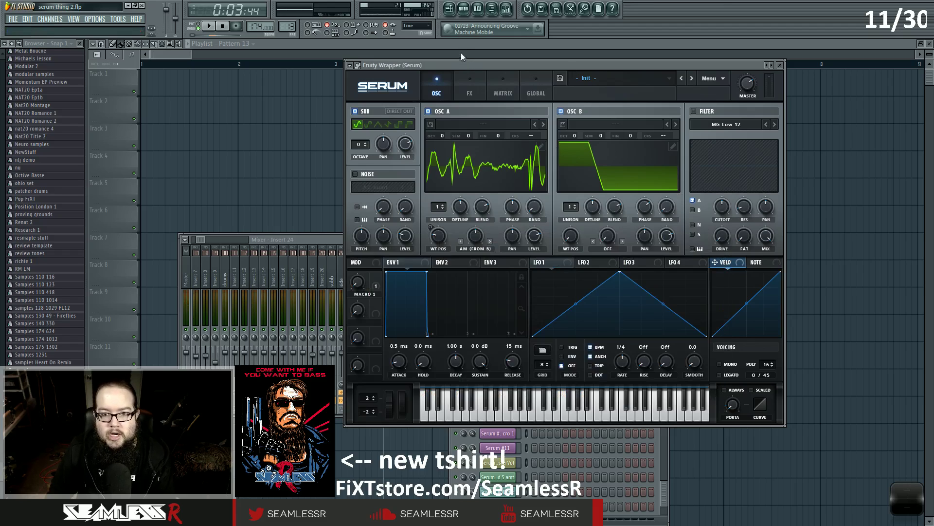
Step: Play the playlist arrangement, open the first Serum channel from the channel rack, and stop playback
left_click(465, 48)
key("space")
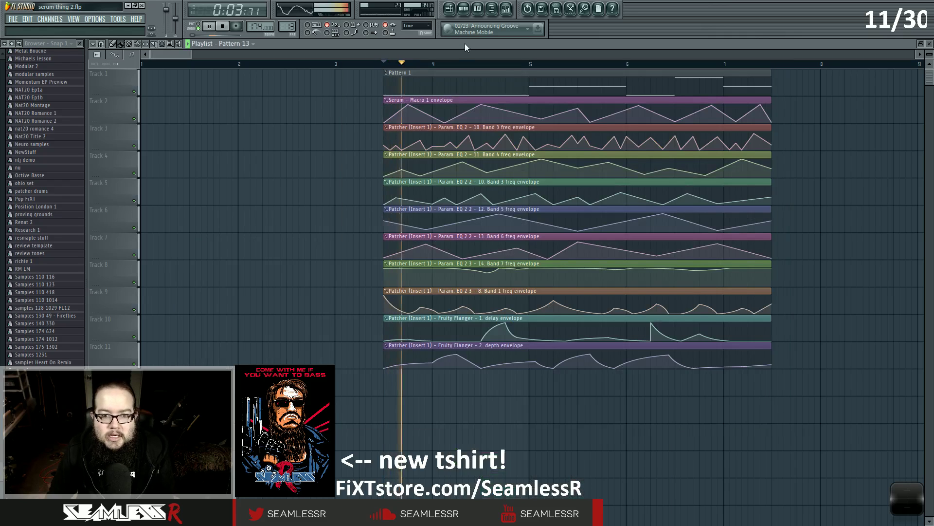
key("F6")
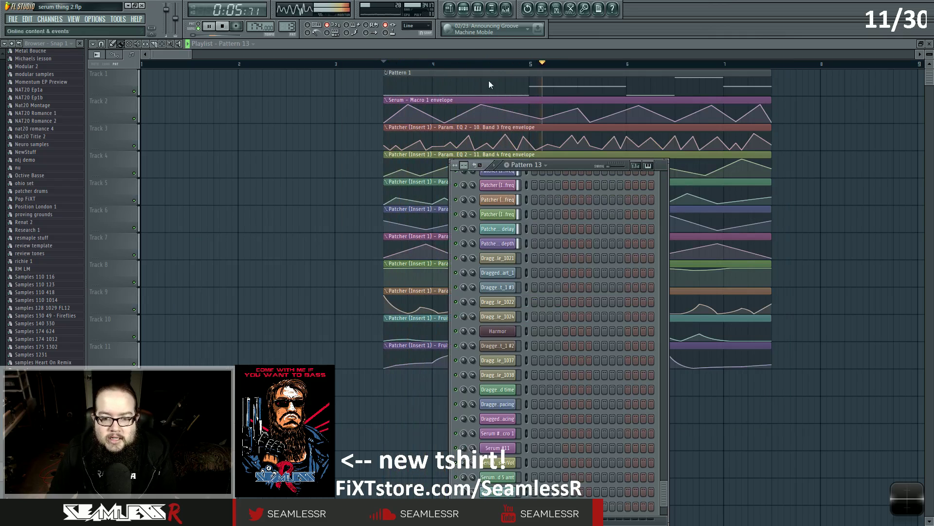
scroll(583, 343, "up", 5)
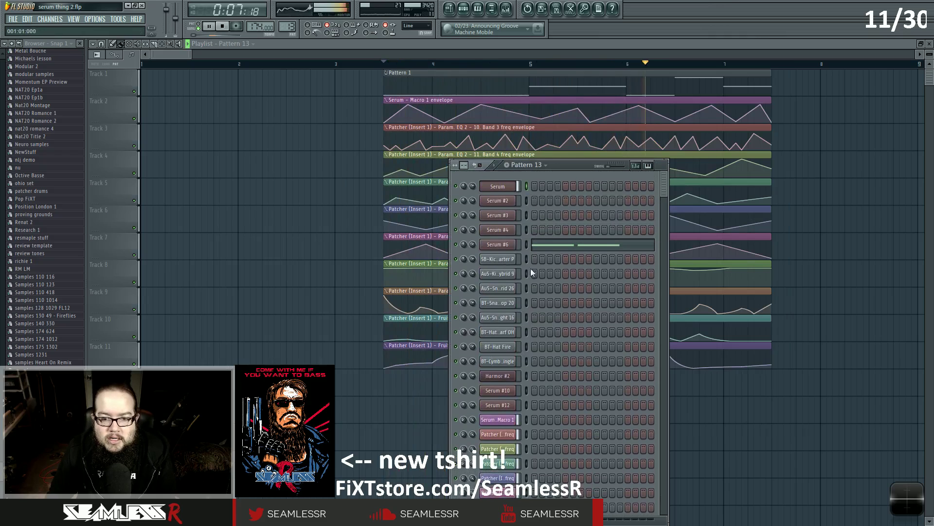
left_click(499, 184)
key("space")
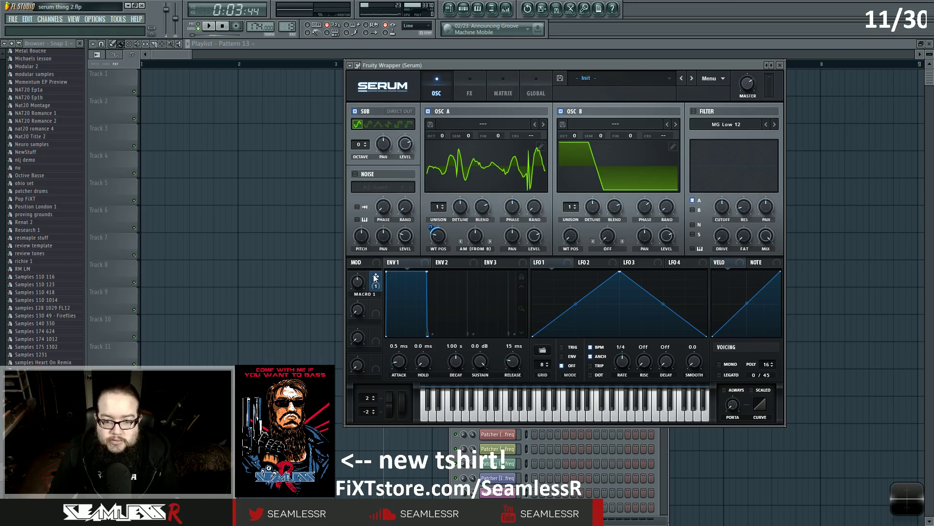
Step: Reposition the Serum window and examine the Macro 1 modulation on oscillator A's wavetable position
left_click_drag(483, 61, 614, 99)
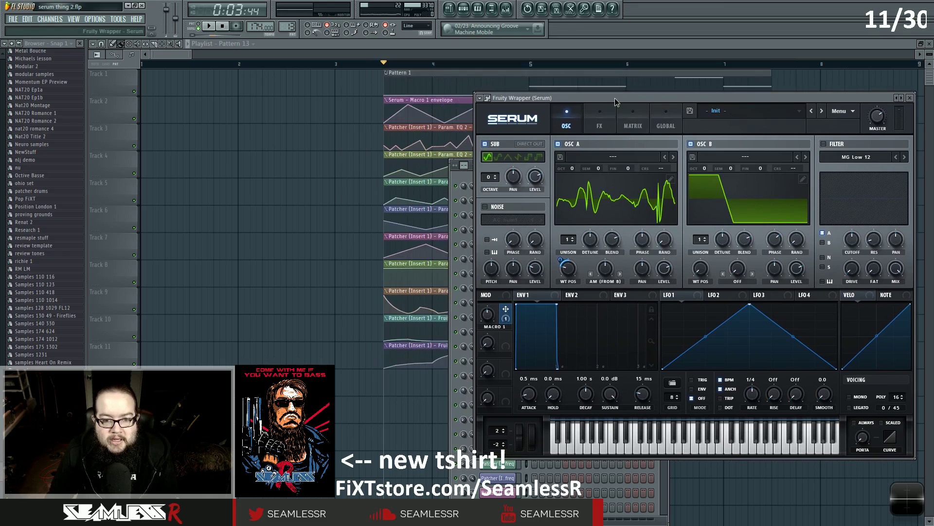
left_click_drag(615, 97, 472, 81)
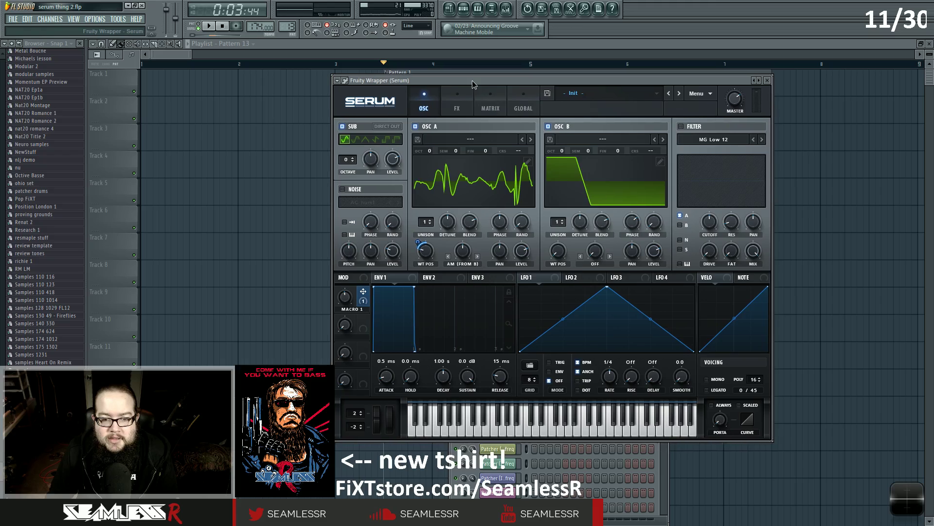
right_click(424, 239)
left_click(438, 242)
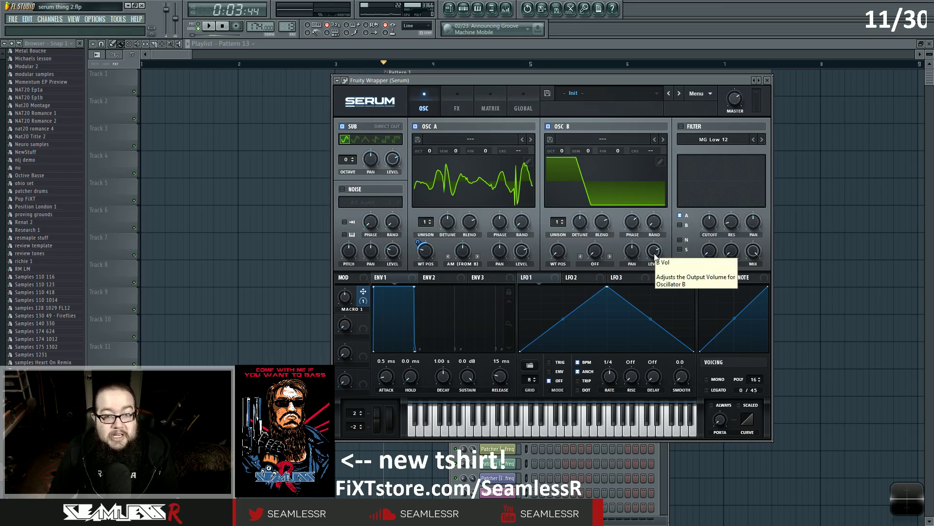
Step: Play the arrangement twice to hear the original patch with oscillator A on
left_click(209, 27)
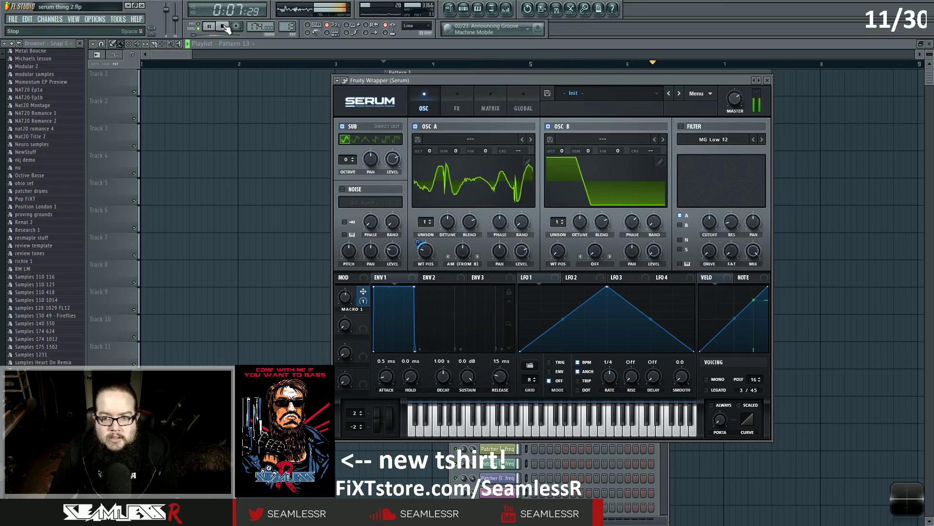
left_click(225, 27)
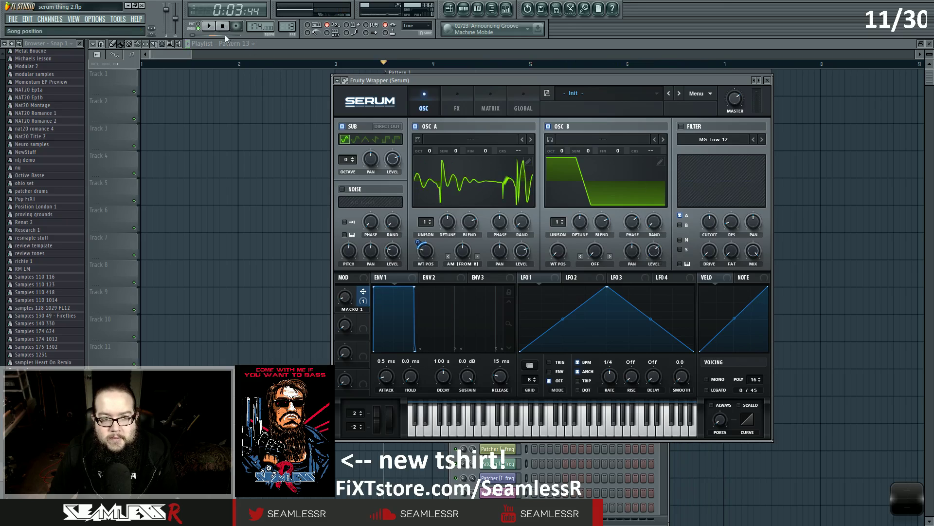
left_click(209, 26)
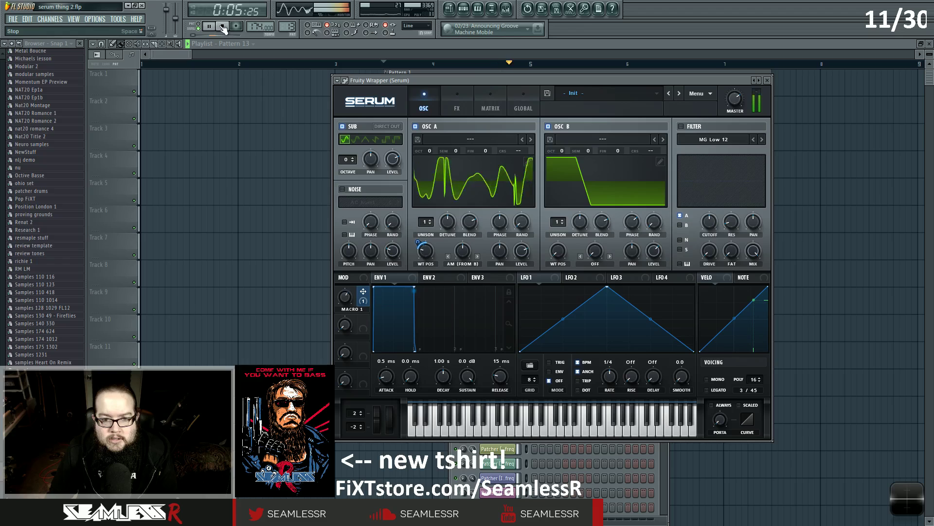
left_click(223, 27)
Step: Play the arrangement with oscillator A switched off for comparison, and switch it back on
left_click(415, 126)
left_click(208, 26)
left_click(223, 26)
left_click(416, 126)
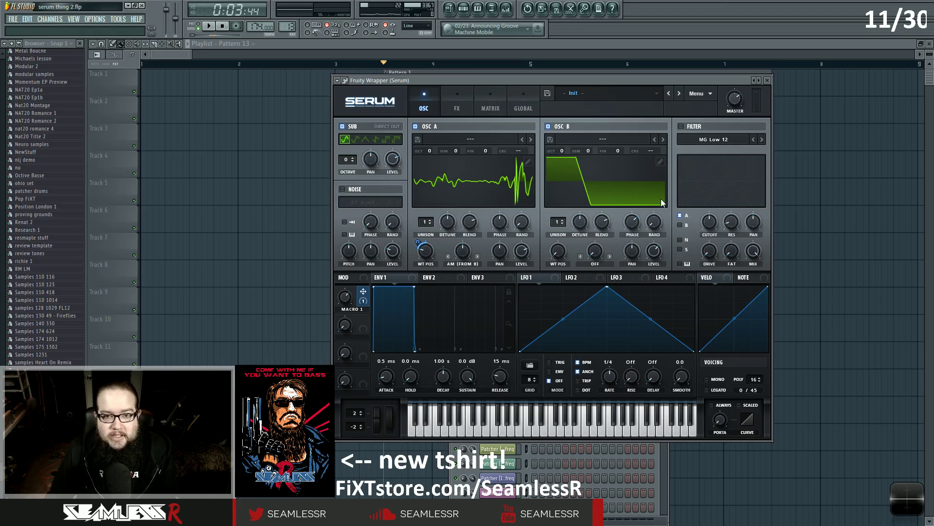
Step: Open the Patcher effect on mixer Insert 24, close the mixer, and reposition and widen the Patcher window
left_click(506, 8)
left_click(647, 263)
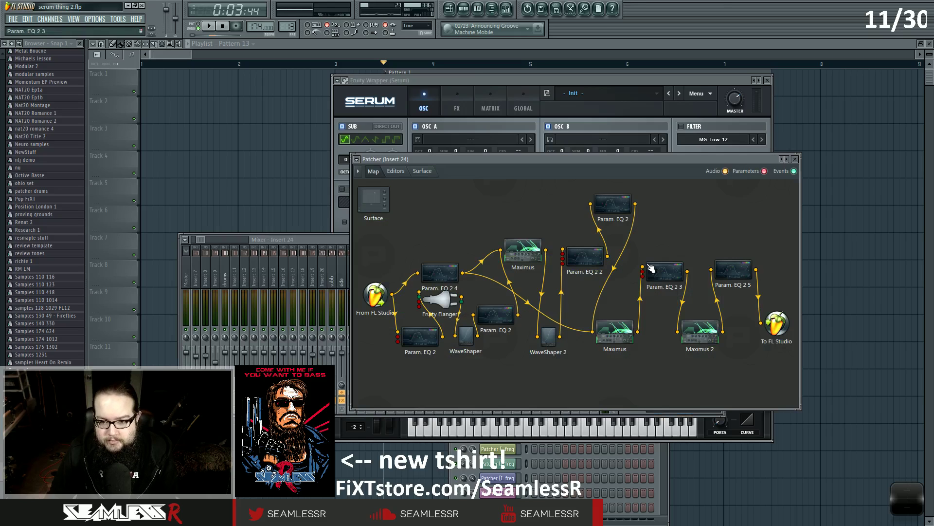
left_click(339, 241)
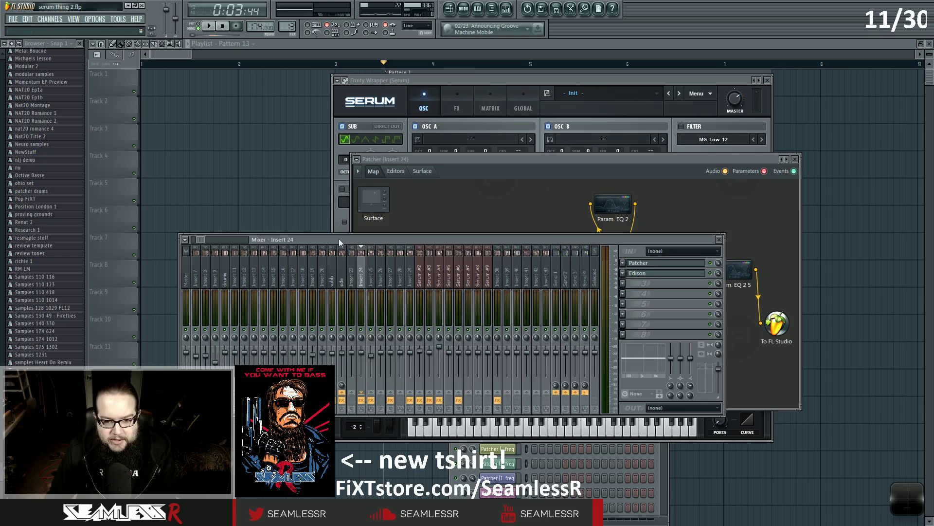
left_click(719, 240)
left_click_drag(662, 159, 667, 132)
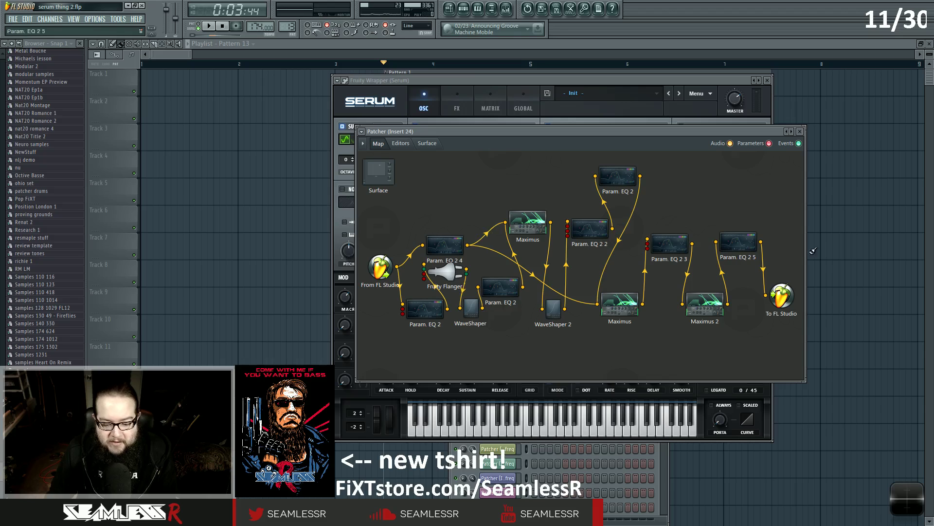
left_click_drag(804, 247, 912, 247)
Step: Spread out Param. EQ 2 4, the first Param. EQ 2, Fruity Flanger, WaveShaper, second Param. EQ 2 and first Maximus on the Patcher map
left_click_drag(464, 243, 464, 186)
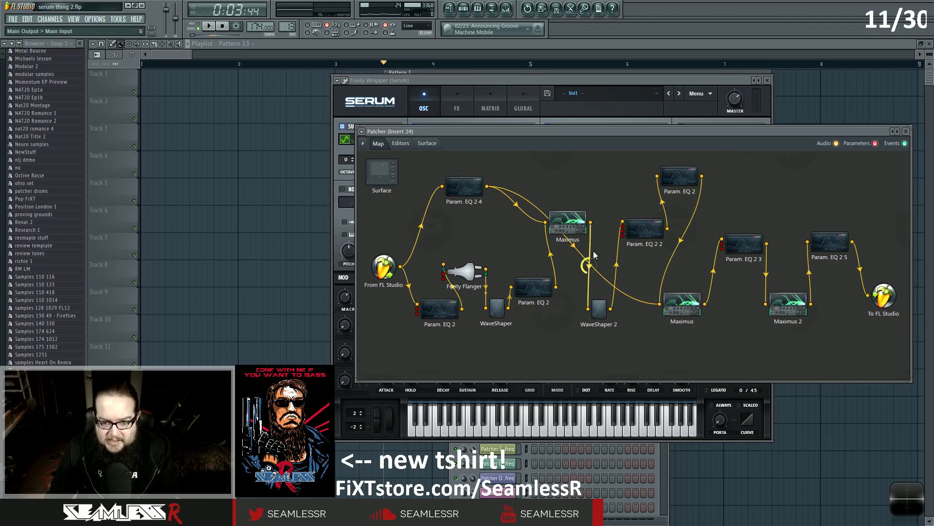
mouse_move(440, 308)
left_mouse_down()
mouse_move(422, 309)
mouse_move(429, 304)
left_mouse_up()
left_click_drag(464, 271, 472, 342)
left_click_drag(498, 308, 497, 281)
left_click_drag(533, 287, 536, 347)
left_click_drag(564, 229, 607, 304)
Step: Rearrange WaveShaper 2, Param. EQ 2 2, the upper Param. EQ 2 and the second Maximus, and reposition Param. EQ 2 4
left_click(601, 311)
left_click_drag(645, 230, 643, 252)
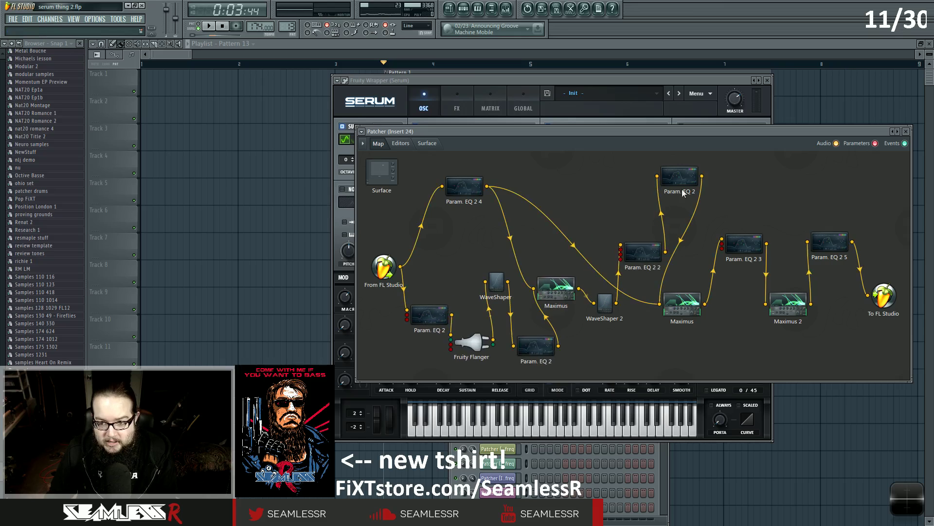
left_click_drag(680, 176, 685, 192)
left_click_drag(681, 302, 692, 303)
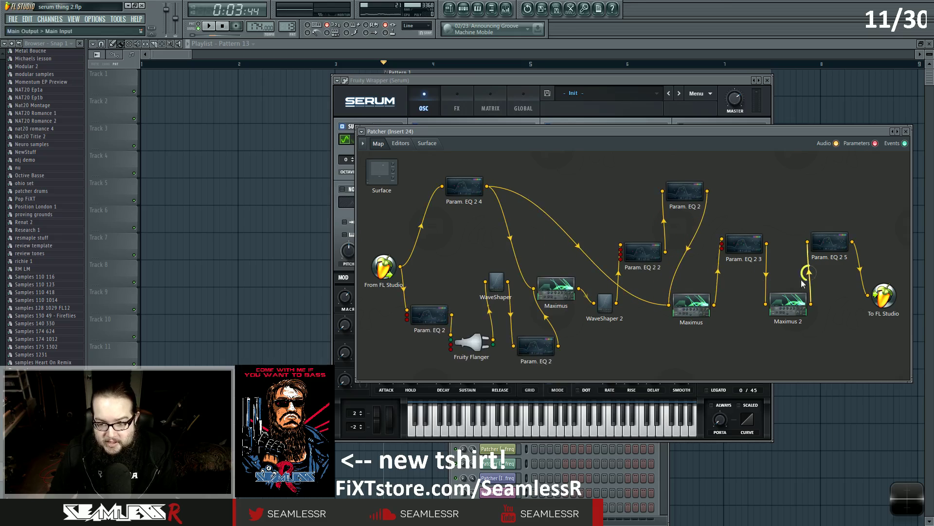
left_click_drag(462, 187, 475, 160)
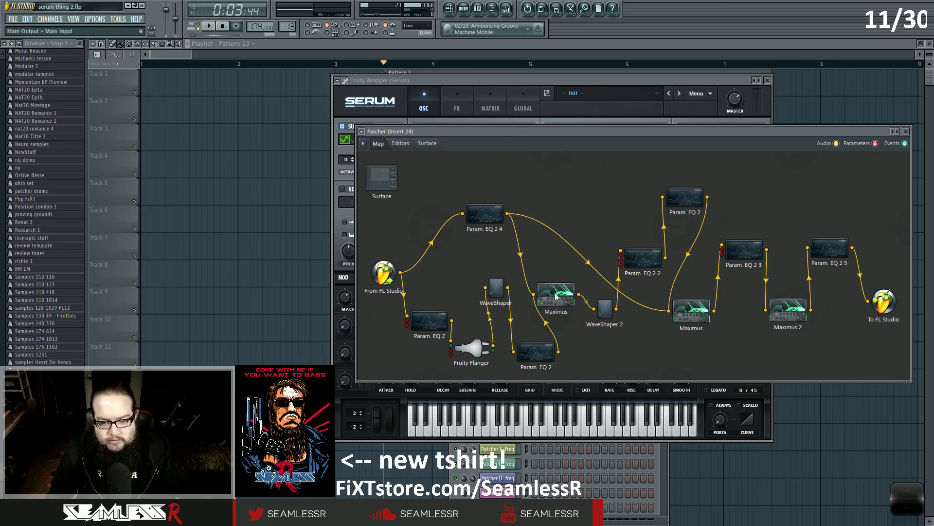
Step: Examine the first Param. EQ 2 in the lower branch during playback, then stop playback and return to the map
double_click(425, 317)
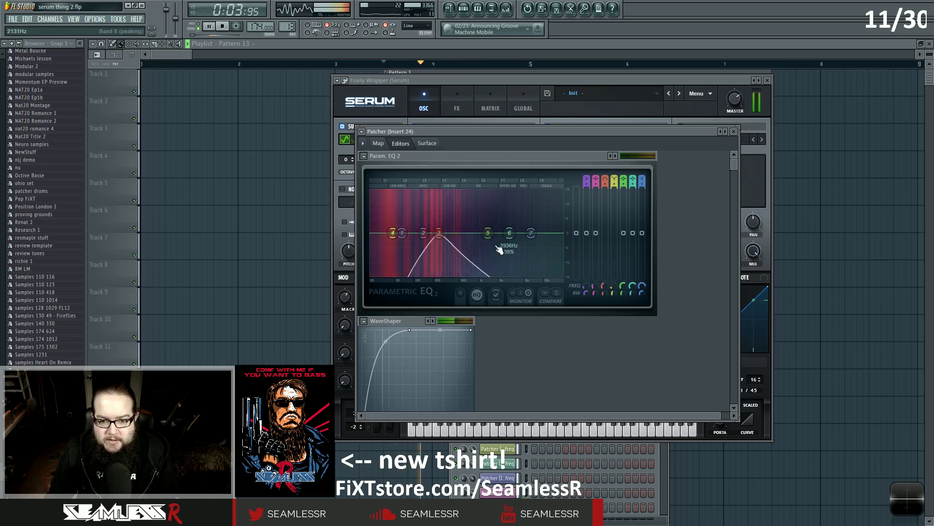
left_click(378, 143)
key("space")
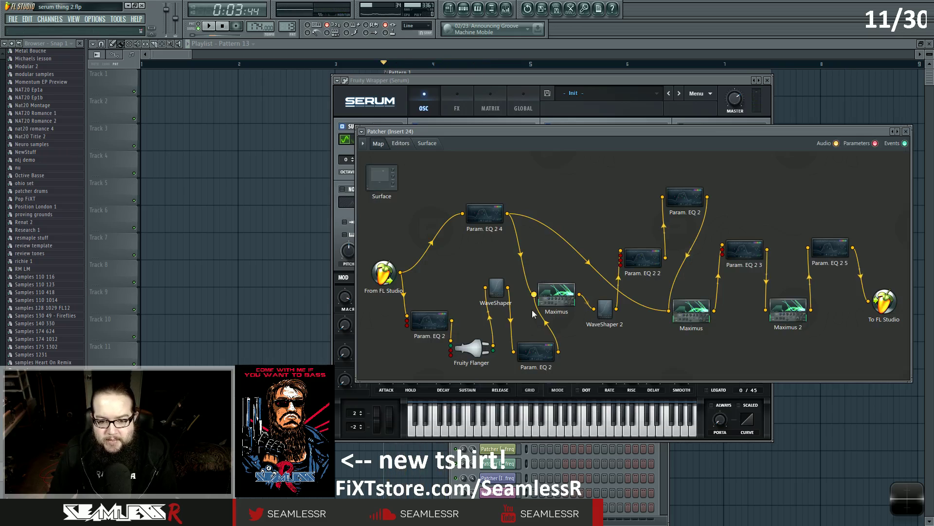
Step: Examine the Fruity Flanger's delay, depth, feedback and wet settings during playback, and review them again before returning to the map
double_click(476, 347)
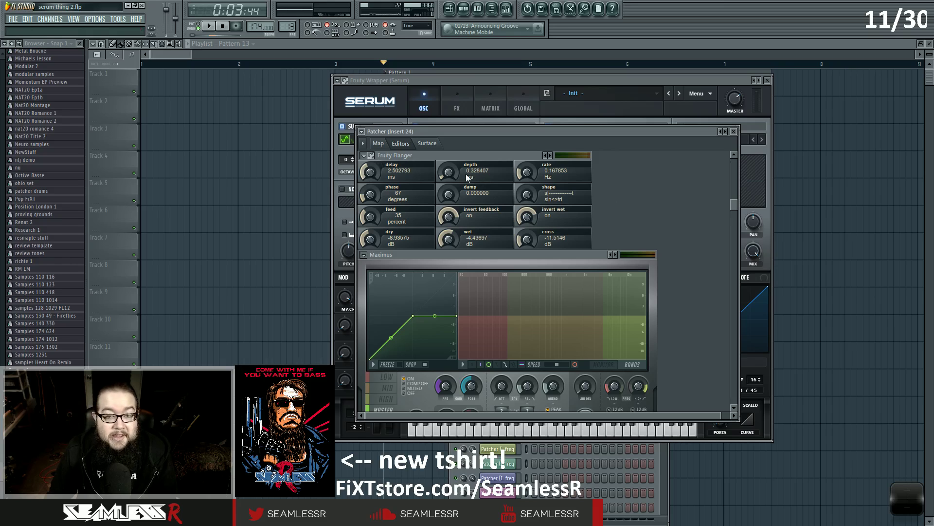
key("space")
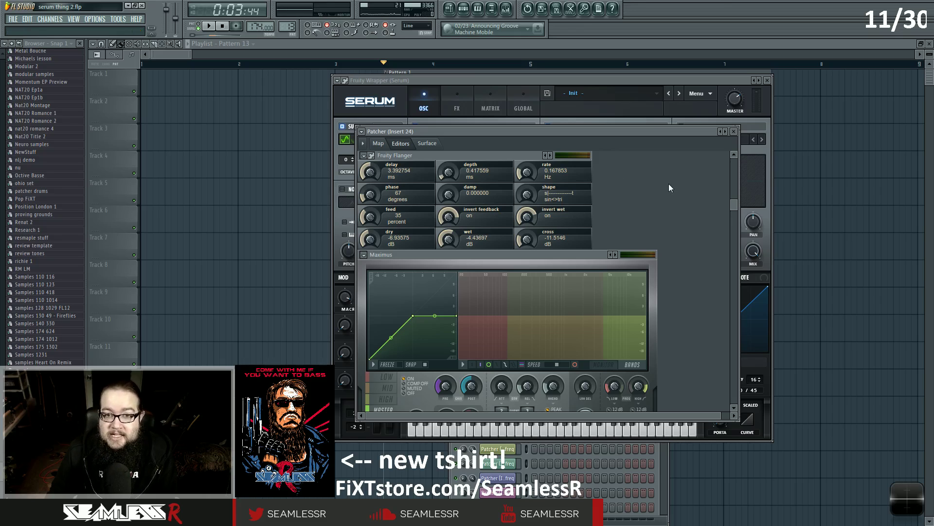
left_click(378, 143)
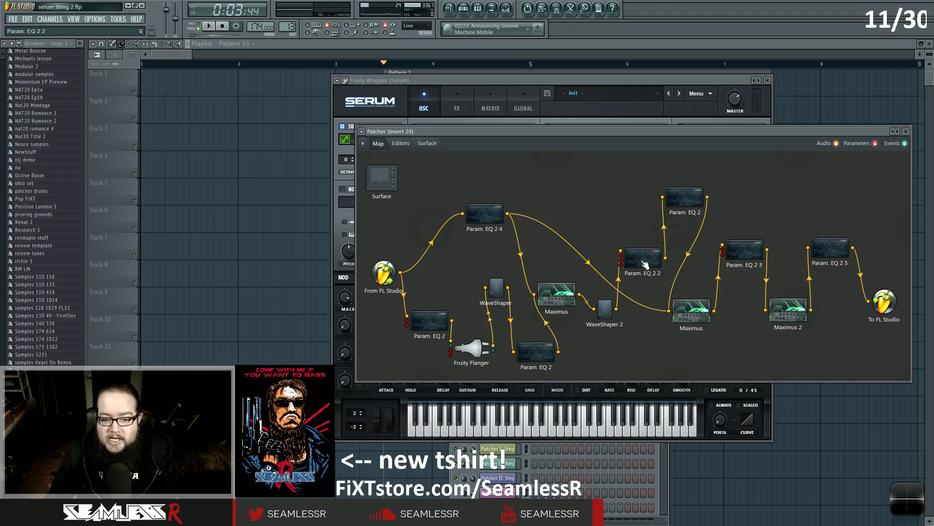
left_click_drag(481, 353, 484, 348)
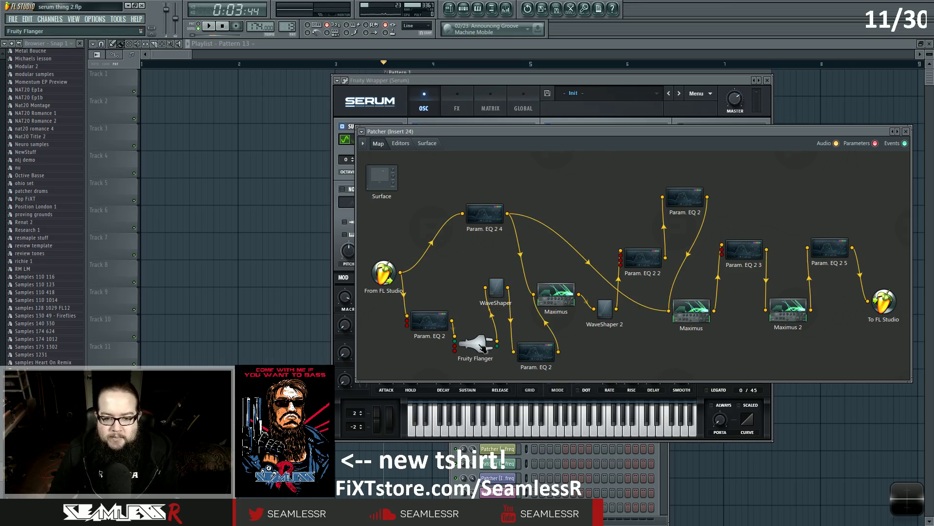
double_click(480, 346)
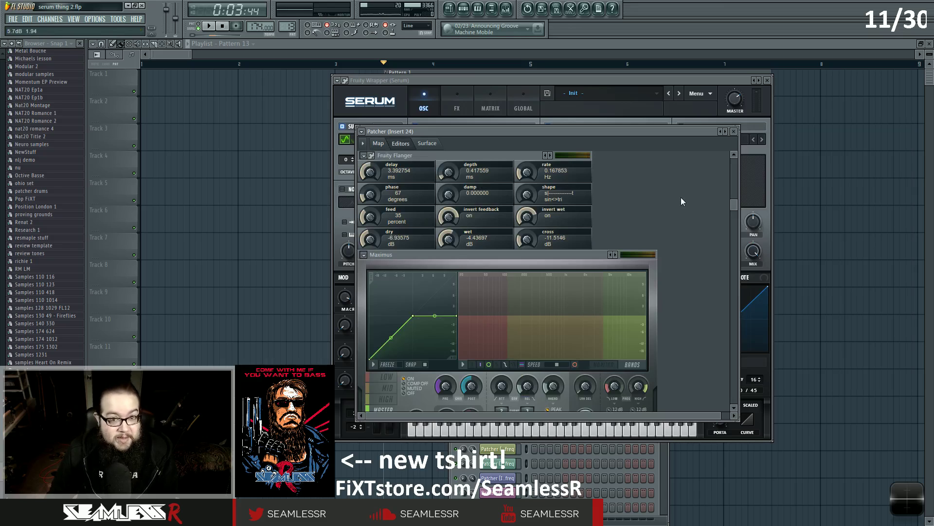
left_click(379, 143)
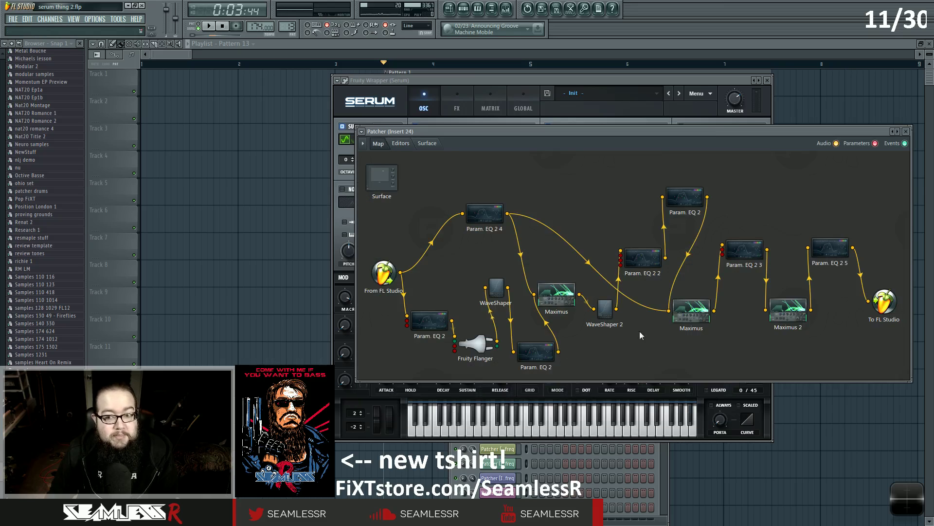
Step: Examine the Param. EQ 2 after the WaveShaper, and trace how it and Param. EQ 2 4 feed the first Maximus
double_click(528, 346)
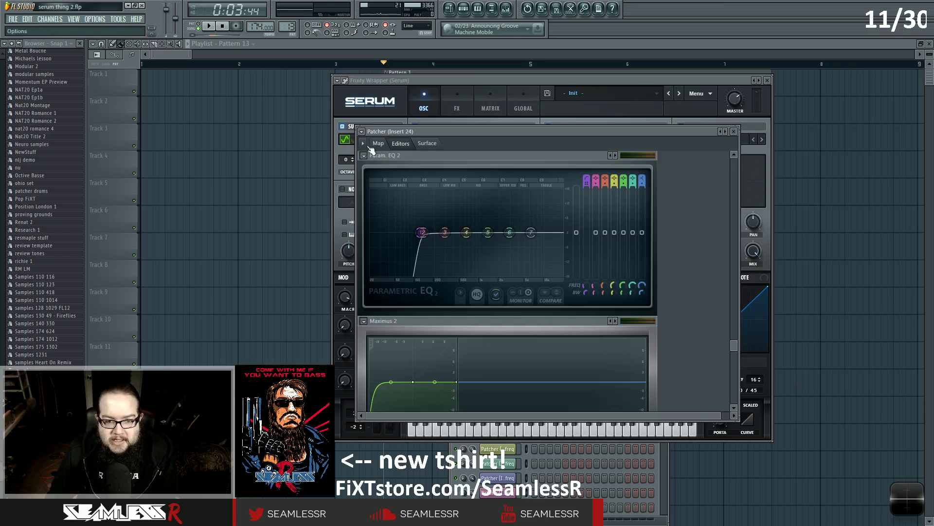
left_click(381, 142)
mouse_move(529, 352)
left_mouse_down()
mouse_move(528, 337)
mouse_move(528, 346)
left_mouse_up()
left_click_drag(496, 286, 494, 286)
left_click_drag(555, 290, 558, 290)
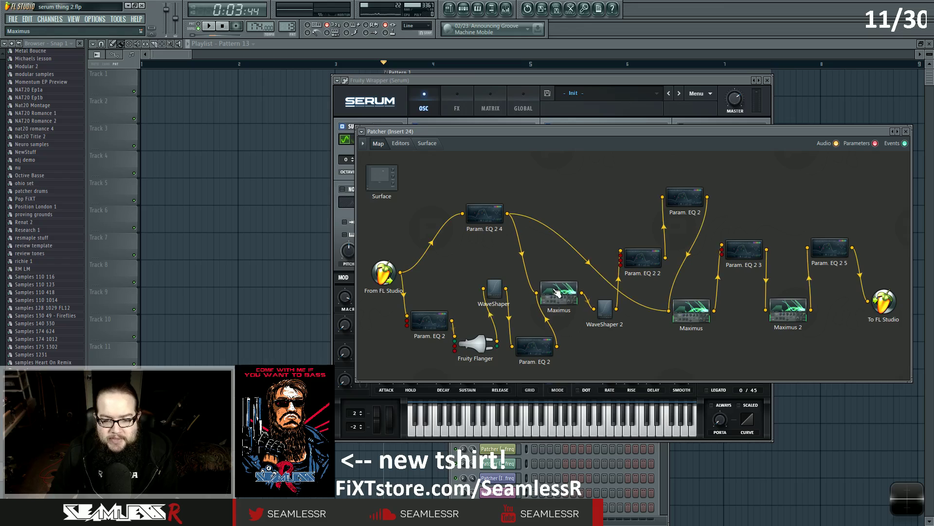
left_click_drag(474, 219, 478, 224)
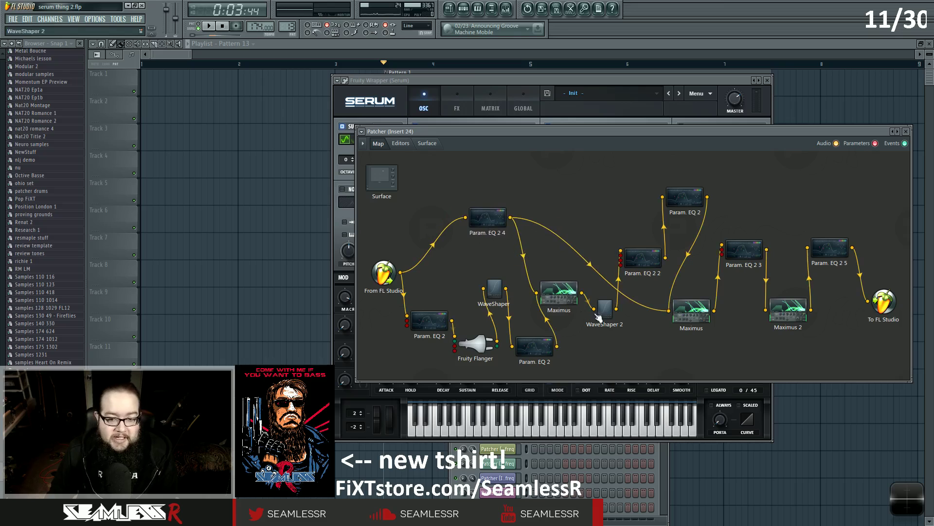
Step: Play the arrangement to examine the filter movement in Param. EQ 2 2, stop playback and return to the map
double_click(634, 262)
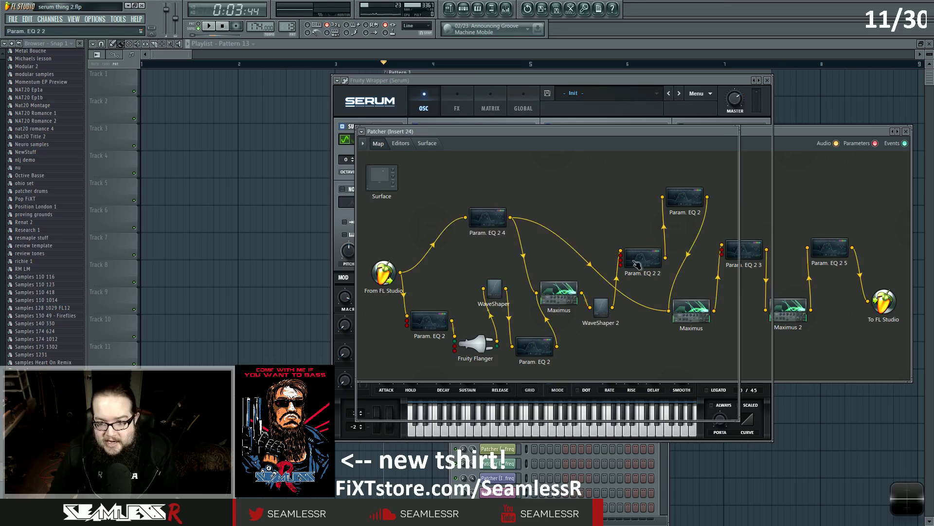
key("space")
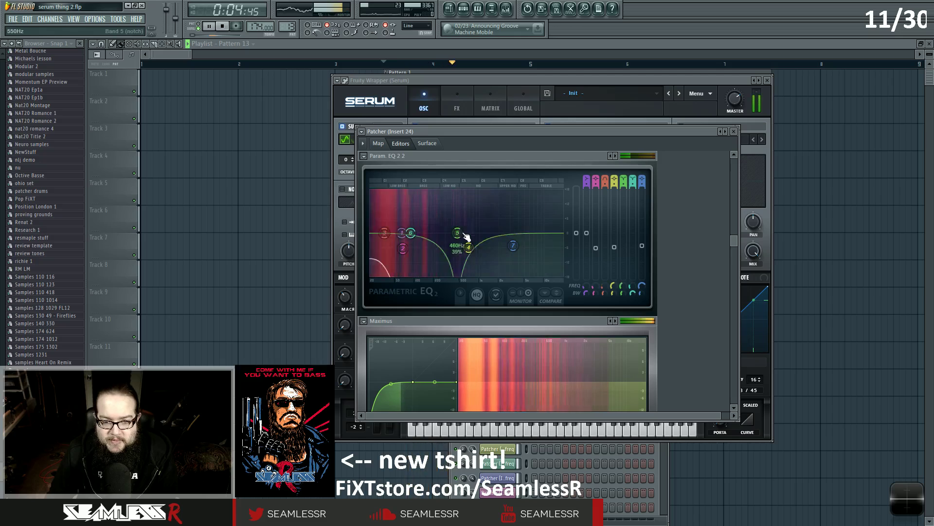
key("space")
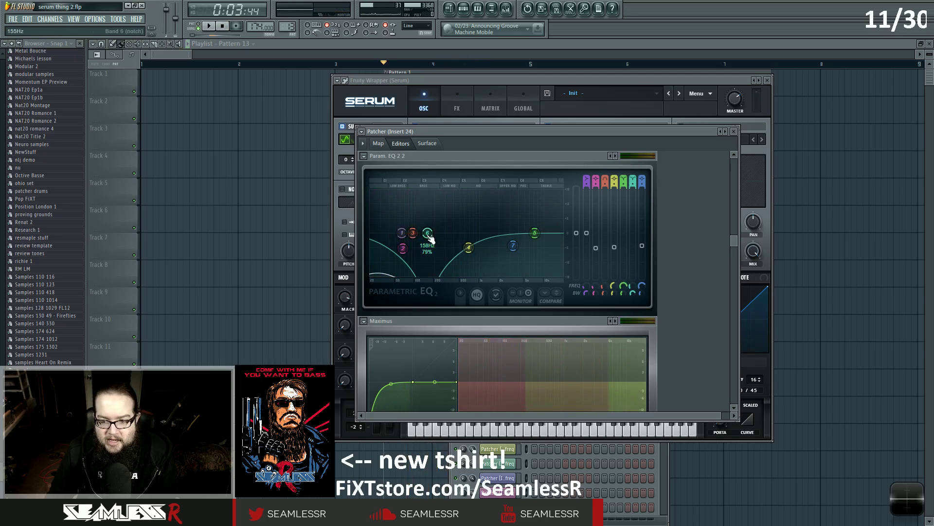
left_click(378, 144)
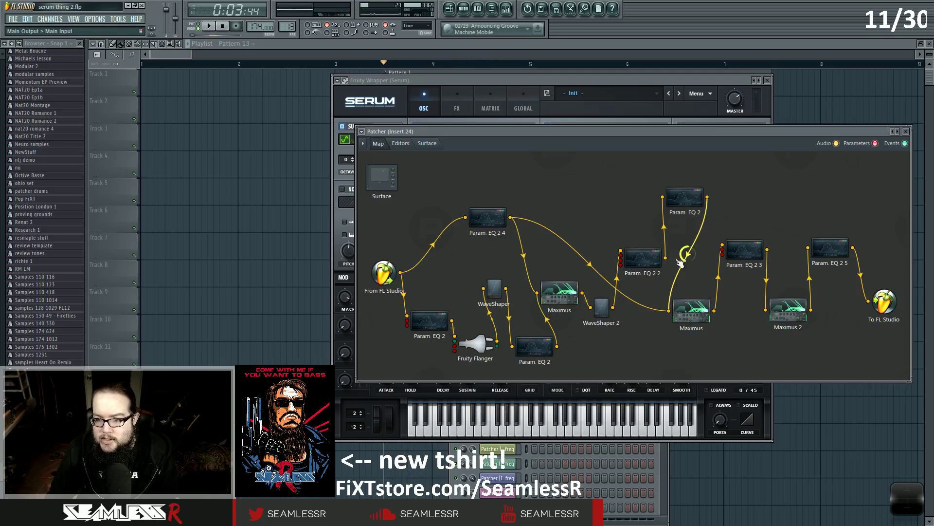
Step: Check the Param. EQ 2 that follows Param. EQ 2 2, and point out the second Maximus on the map
double_click(686, 198)
left_click(385, 144)
left_click(713, 303)
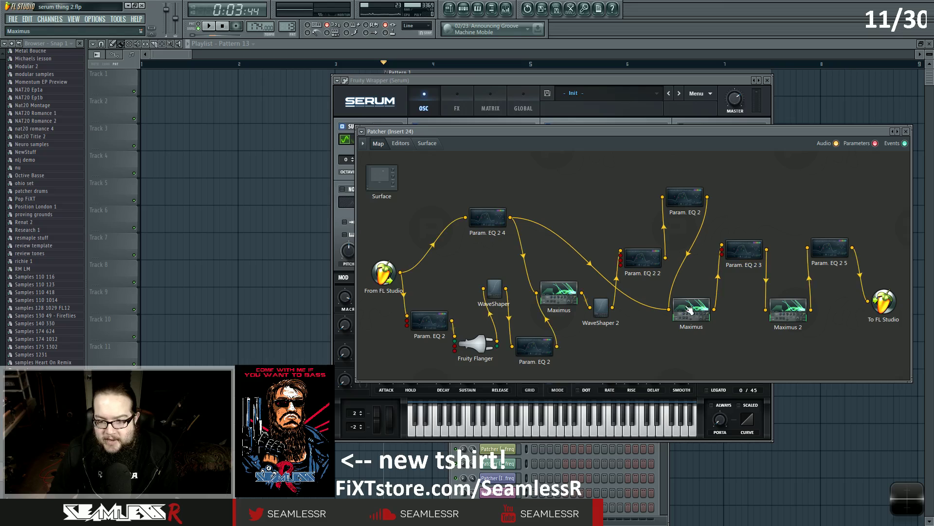
Step: Play the arrangement to examine the filter in Param. EQ 2 3, and trace its connection to Maximus 2 on the map
left_click(744, 252)
double_click(744, 249)
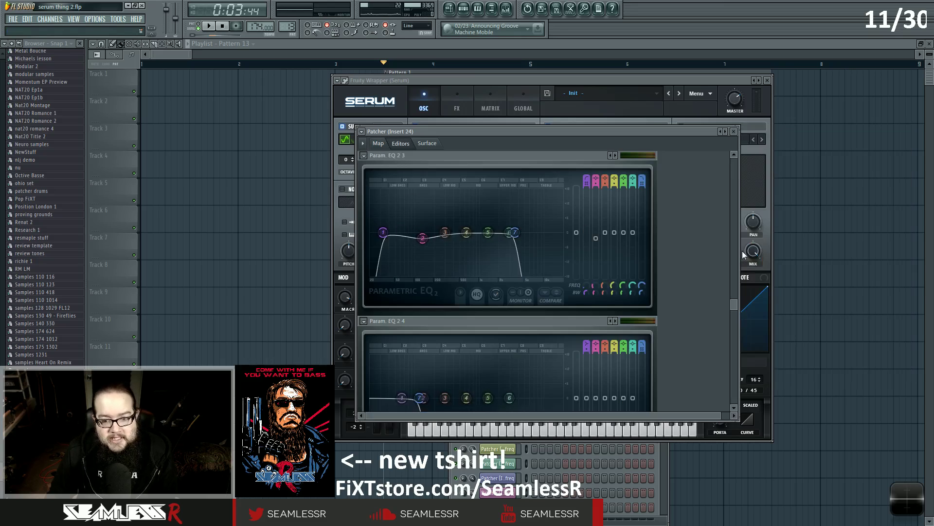
key("space")
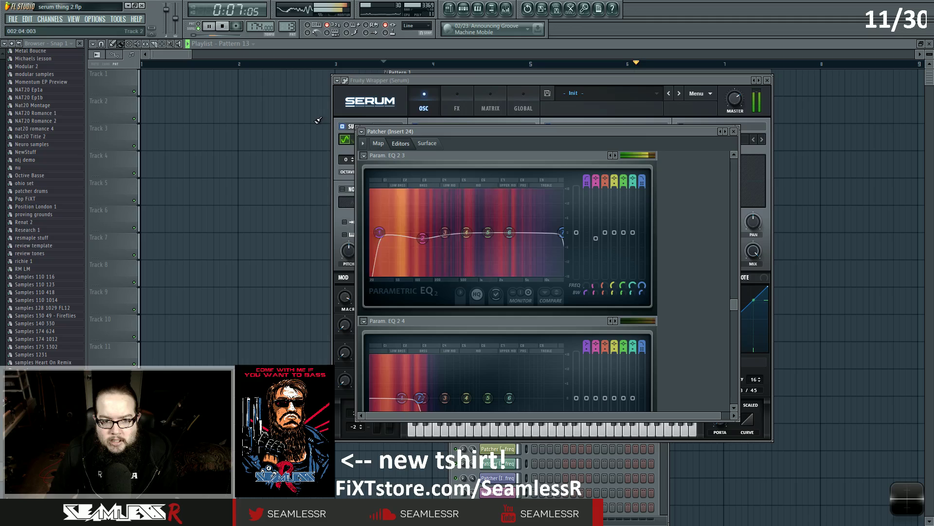
key("space")
left_click(378, 143)
left_click_drag(746, 255, 744, 253)
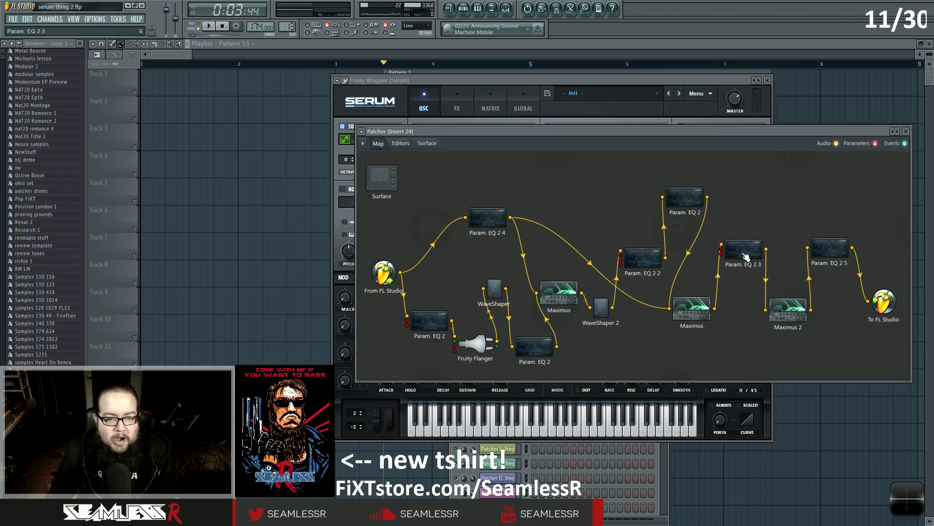
left_click_drag(733, 248, 732, 247)
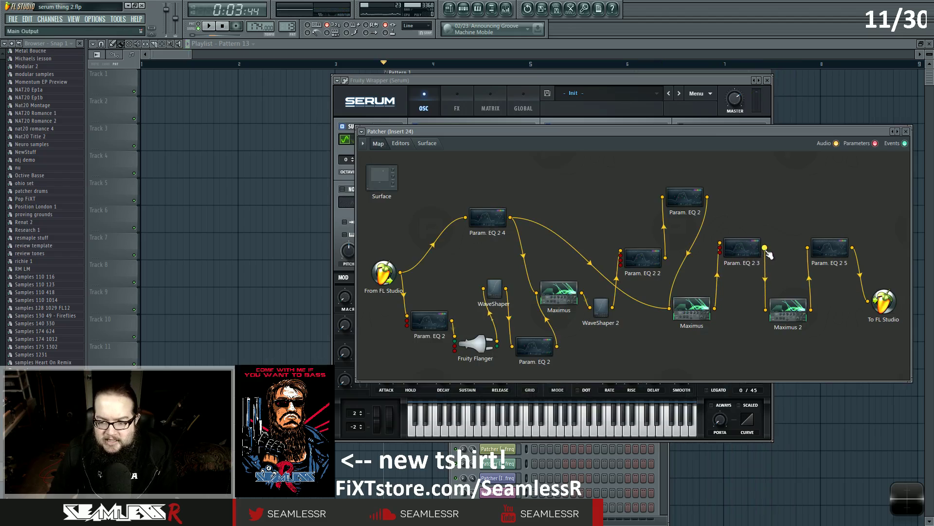
left_click_drag(784, 301, 784, 302)
left_click_drag(739, 247, 742, 250)
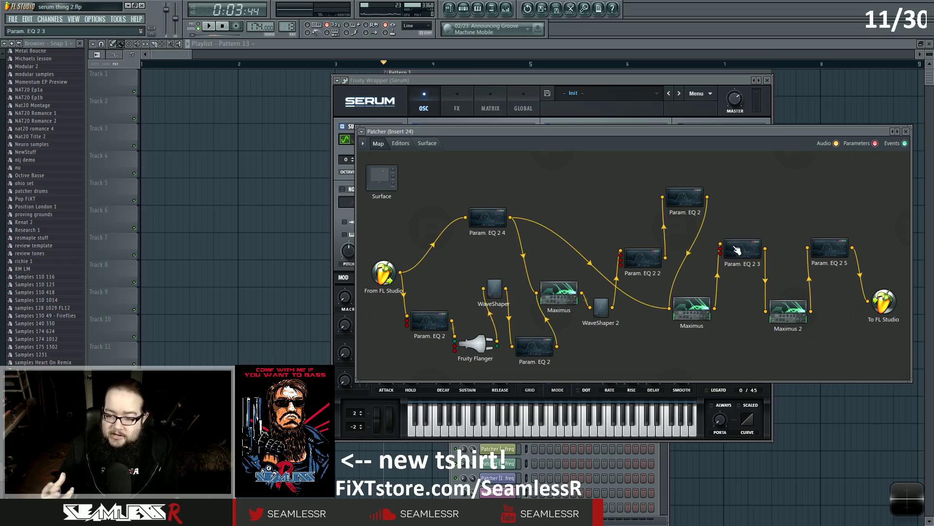
Step: Examine the final Param. EQ 2 5 curve in the effect editors and return to the Patcher map
double_click(737, 249)
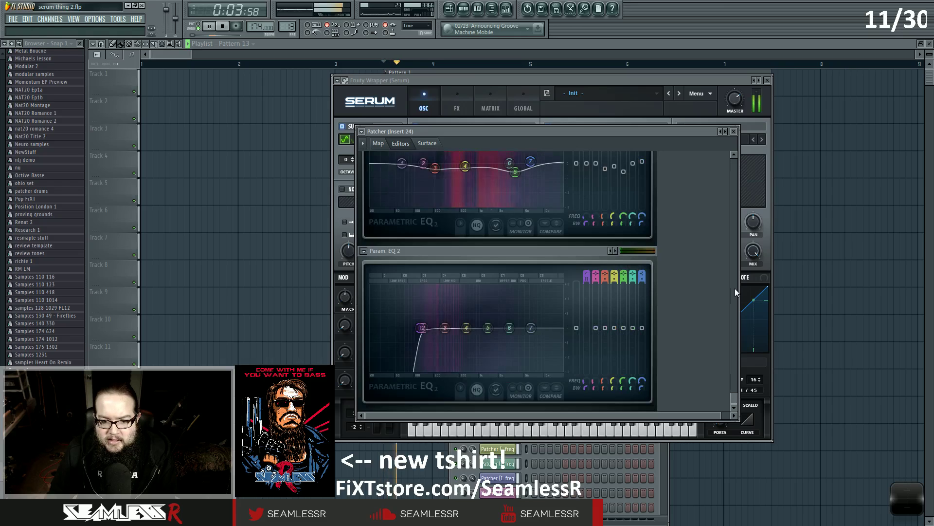
scroll(696, 235, "up", 3)
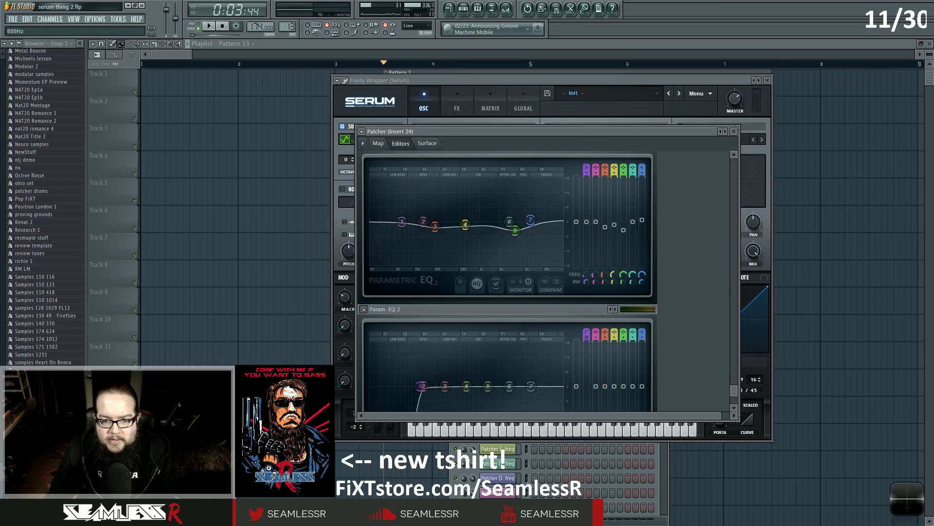
left_click(379, 144)
left_click(401, 143)
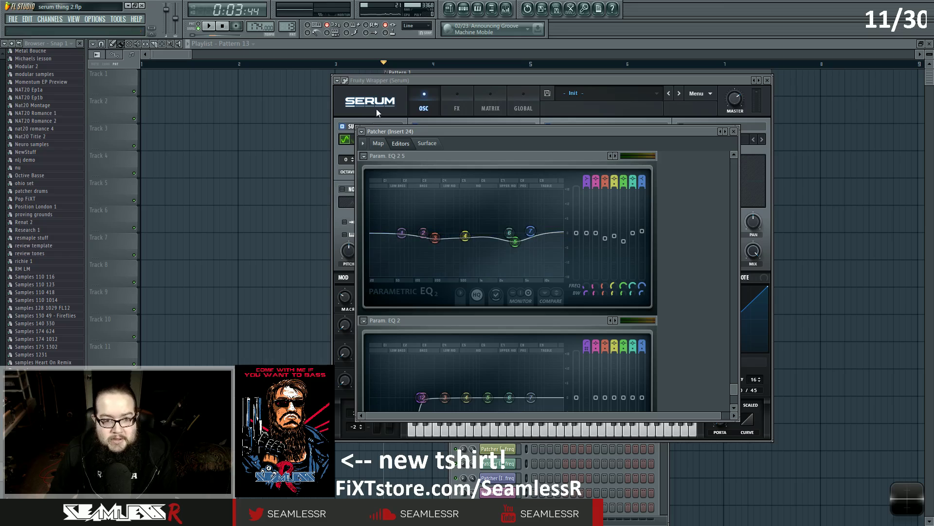
left_click(379, 143)
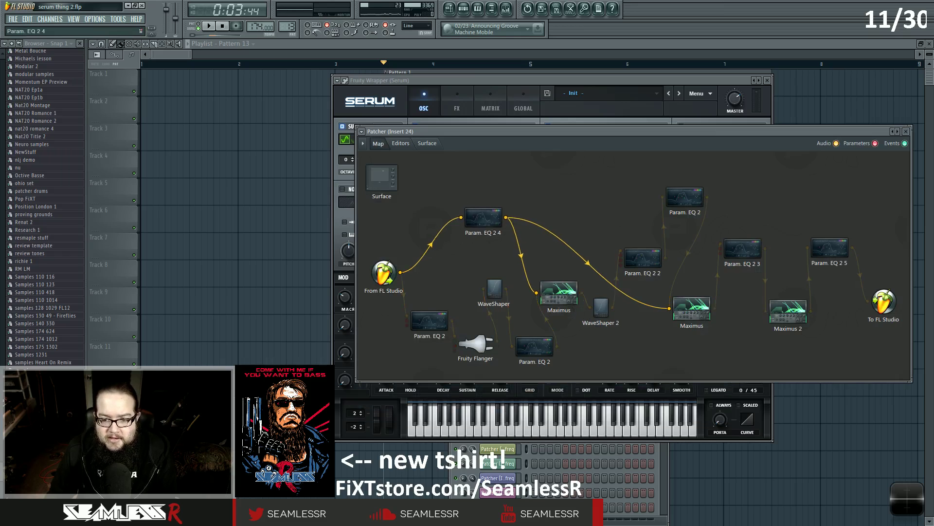
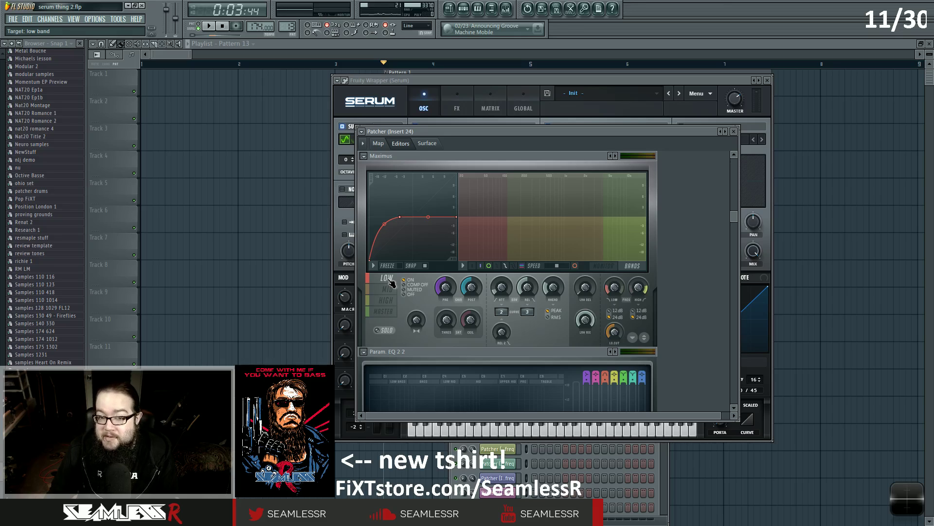
Step: Play the arrangement while examining the Mid, High and Master curves of the first Maximus, stop playback and return to the Patcher map
left_click(387, 289)
key("space")
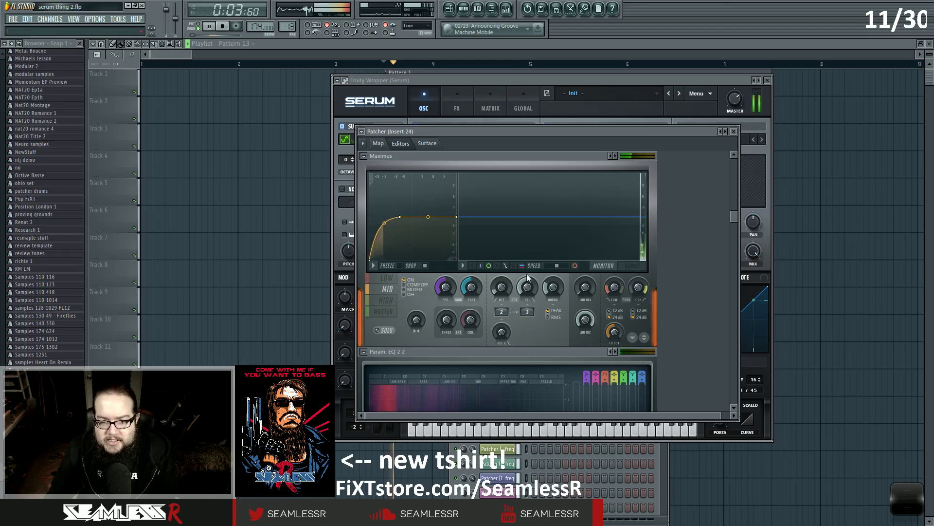
left_click(387, 300)
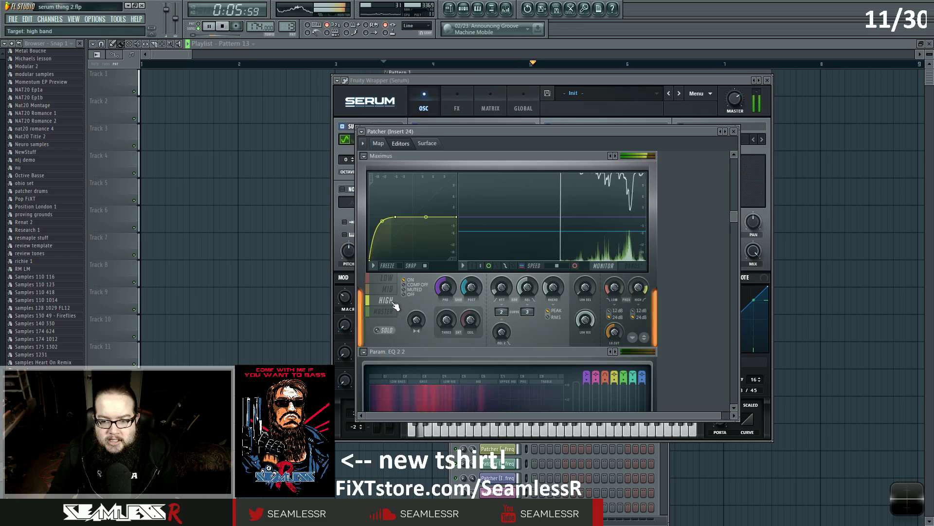
left_click(389, 311)
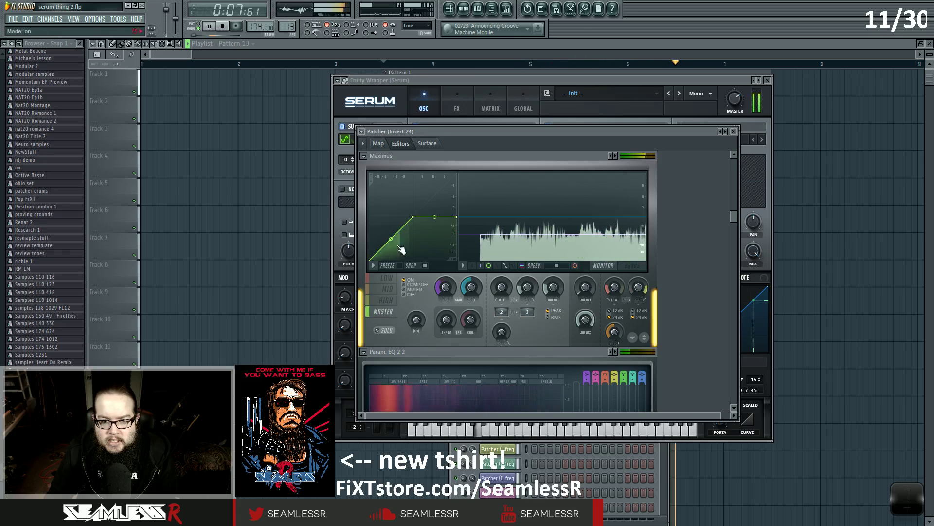
key("space")
left_click(379, 144)
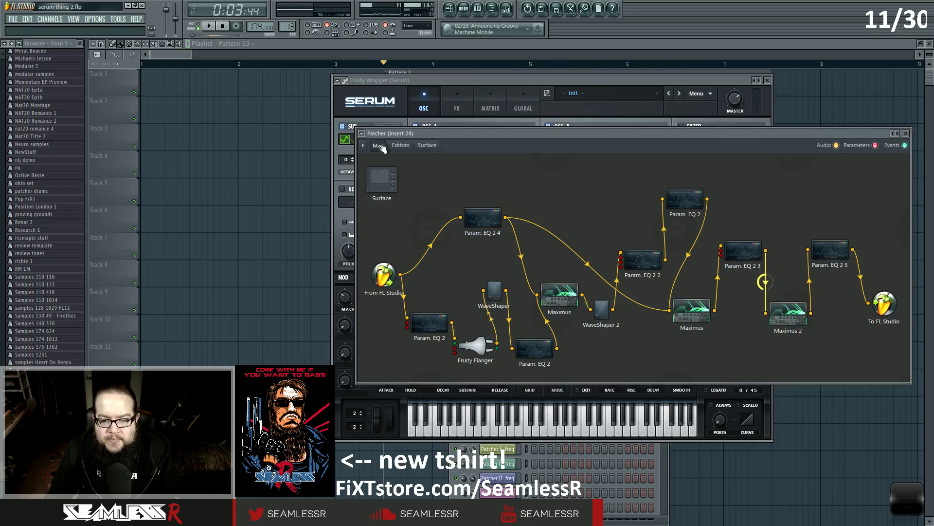
Step: Examine the master curve and band split of the second Maximus, and return to the Patcher map
double_click(690, 315)
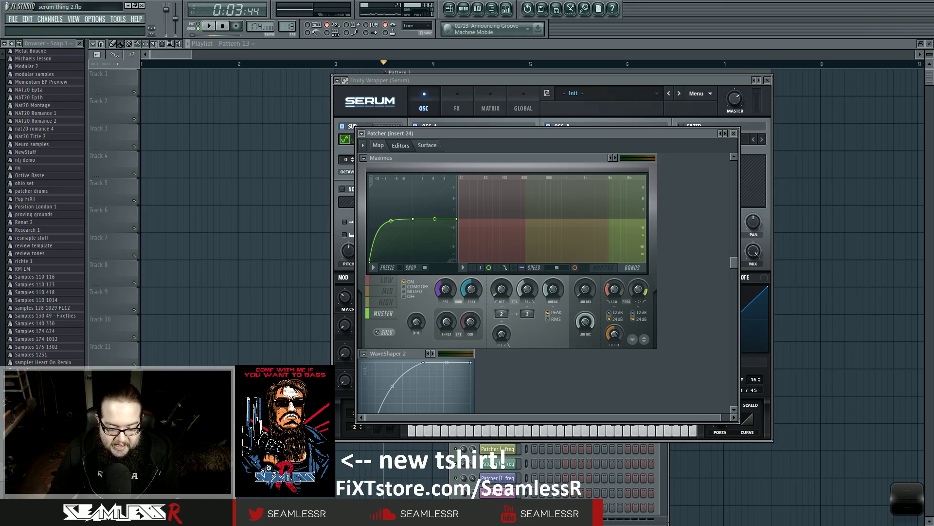
mouse_move(578, 133)
left_mouse_down()
mouse_move(583, 118)
mouse_move(590, 122)
left_mouse_up()
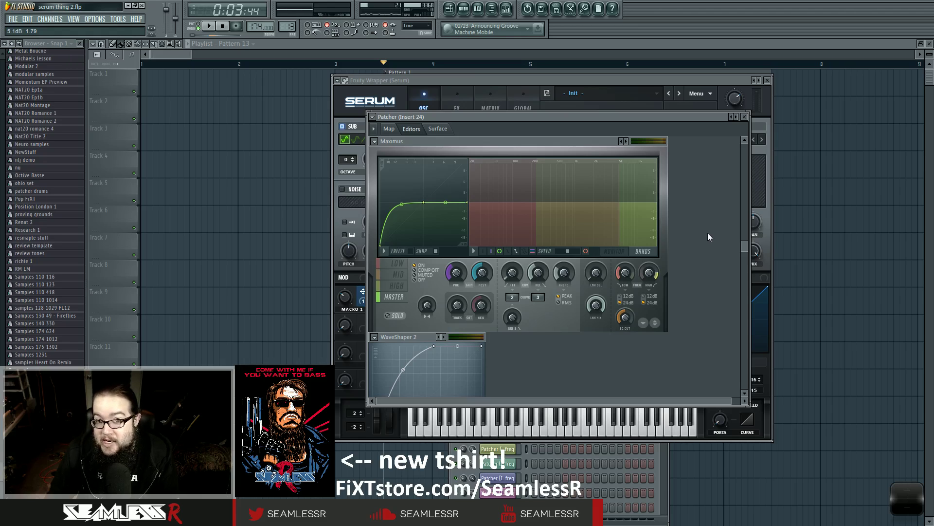
left_click(389, 129)
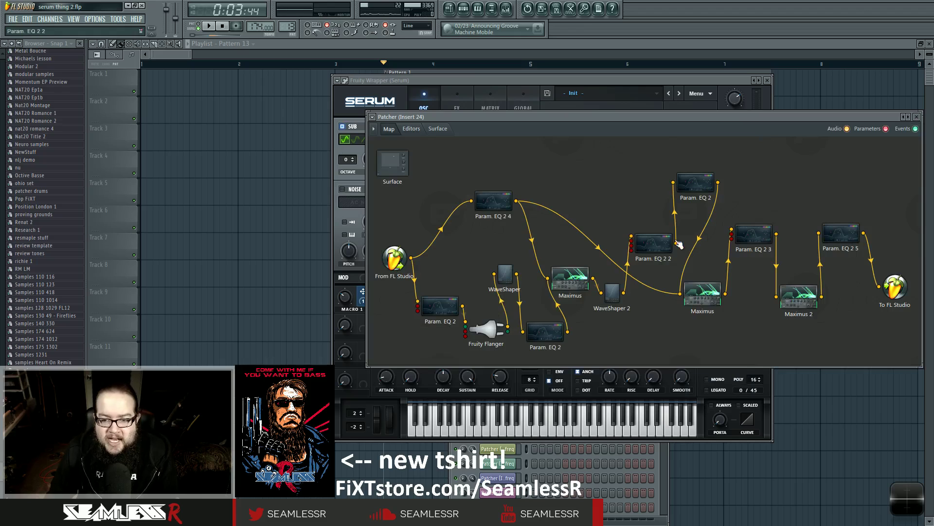
Step: Point out the automated Param. EQ 2, Param. EQ 2 2 and Param. EQ 2 3 modules by nudging them slightly on the Patcher map
mouse_move(445, 302)
left_mouse_down()
mouse_move(441, 278)
mouse_move(442, 296)
left_mouse_up()
mouse_move(654, 241)
left_mouse_down()
mouse_move(654, 233)
mouse_move(655, 240)
left_mouse_up()
left_click_drag(756, 234, 753, 238)
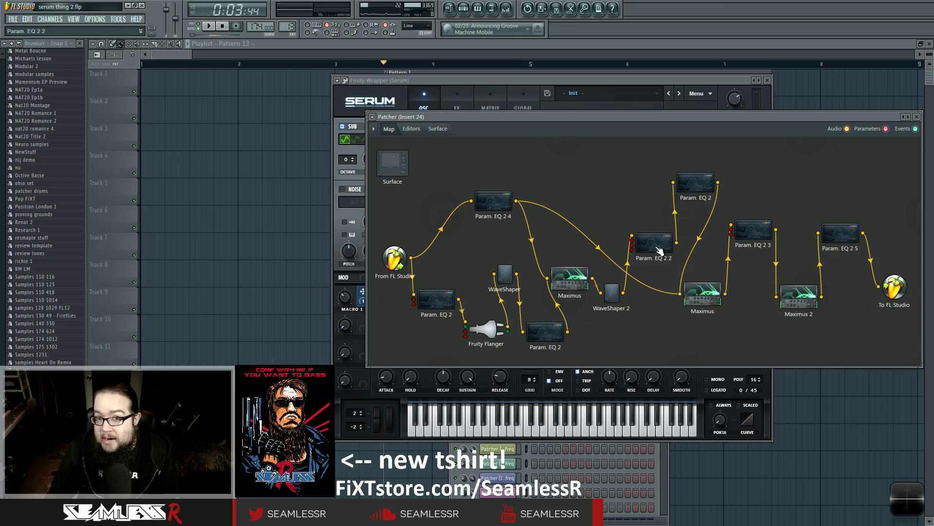
left_click_drag(753, 241, 747, 247)
left_click_drag(640, 249, 642, 245)
left_click_drag(431, 296, 433, 290)
left_click_drag(656, 241, 657, 241)
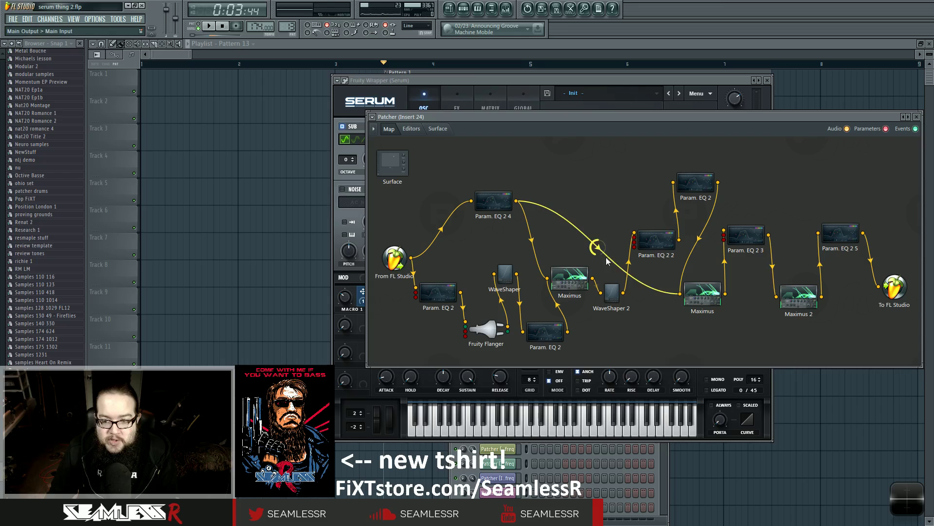
left_click_drag(662, 241, 663, 238)
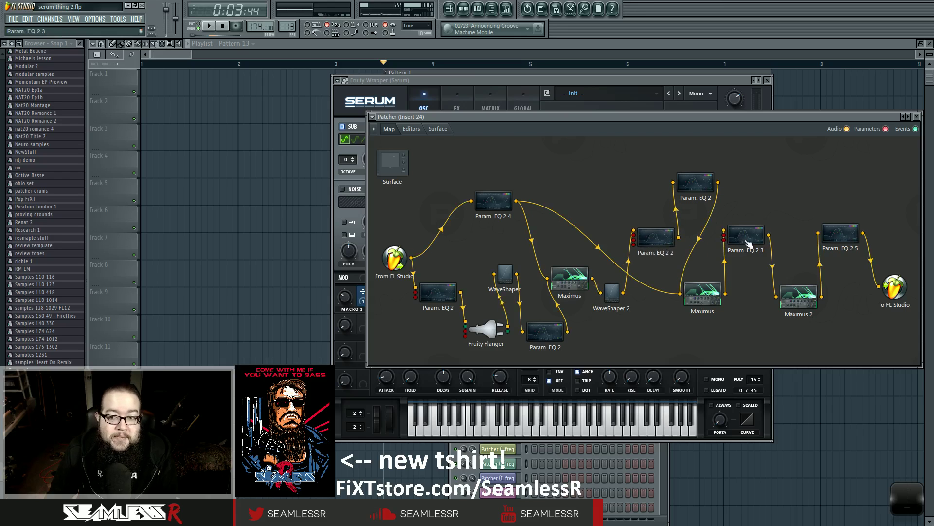
left_click_drag(751, 240, 754, 243)
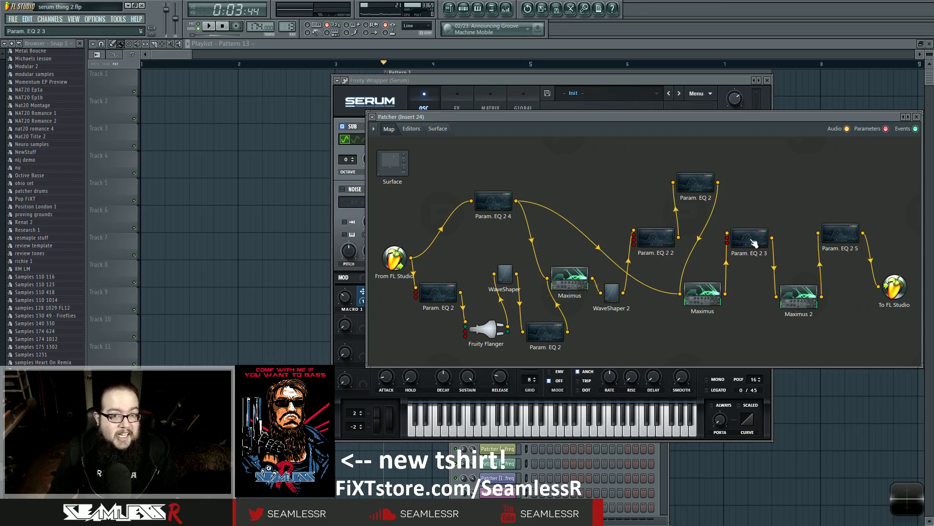
left_click_drag(653, 240, 653, 240)
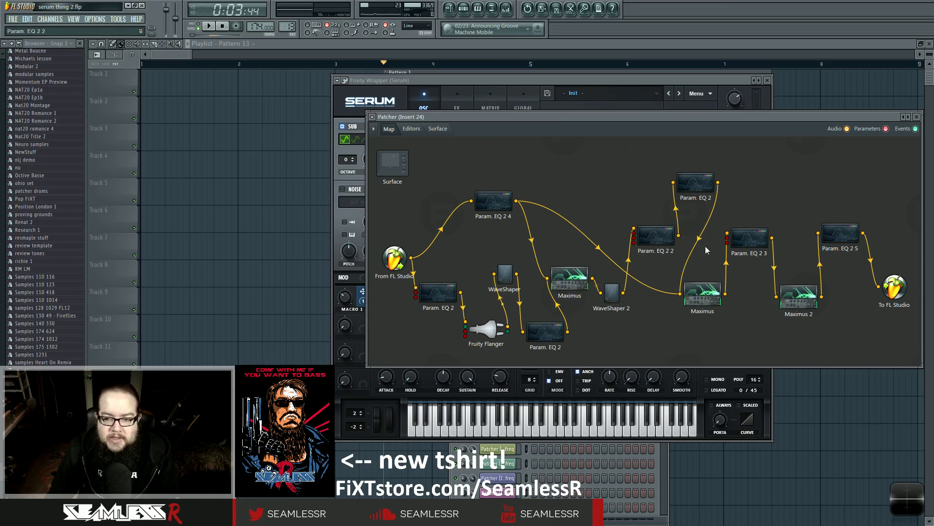
left_click_drag(757, 241, 760, 241)
Step: Clear the plugin windows from the playlist and play the arrangement to follow its automation clips, including the Param. EQ 2 3 Band 1 envelope
right_click(264, 211)
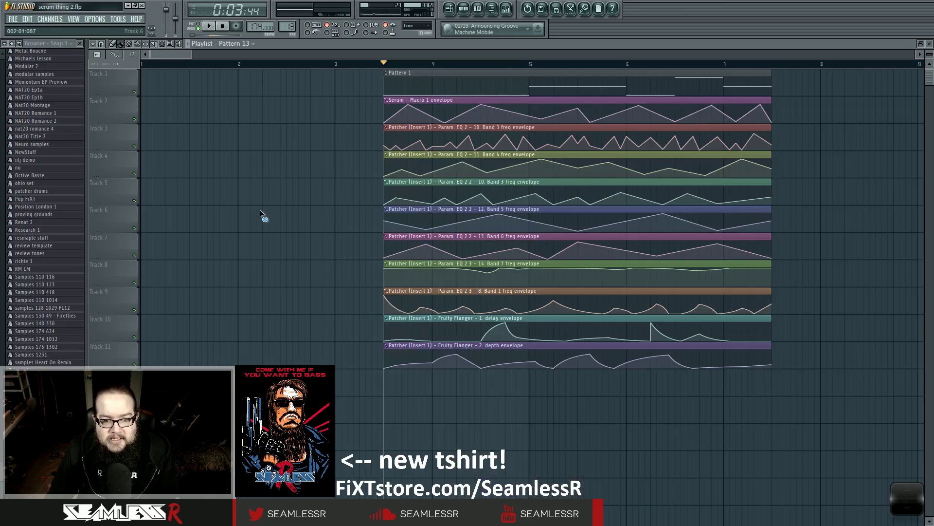
key("space")
key("space")
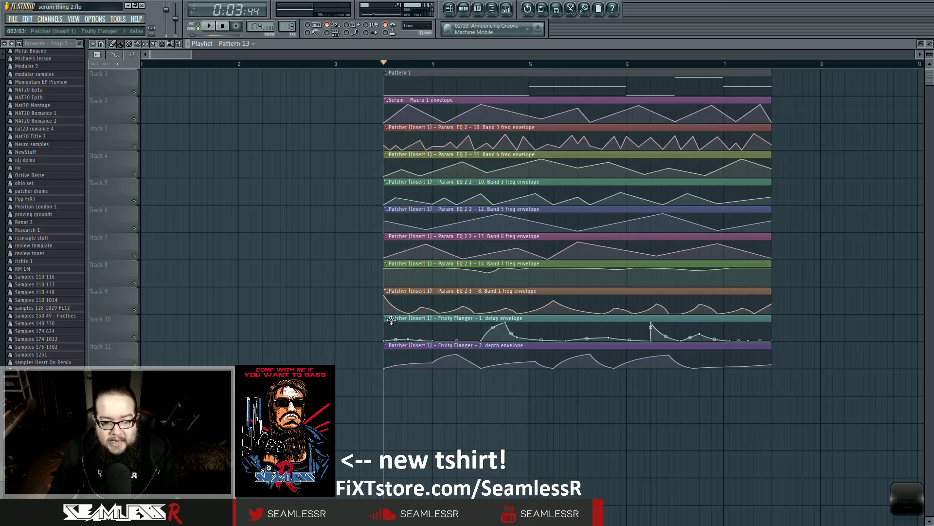
left_click(390, 302)
key("space")
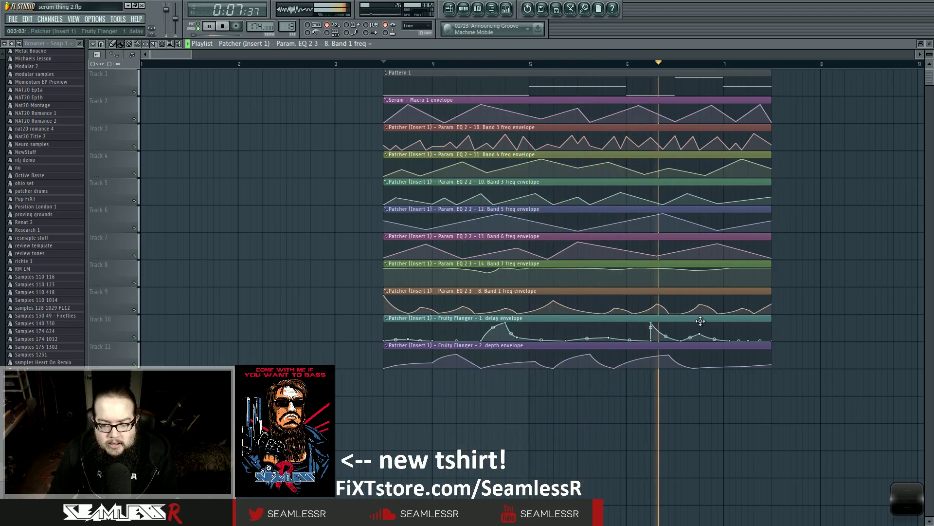
key("space")
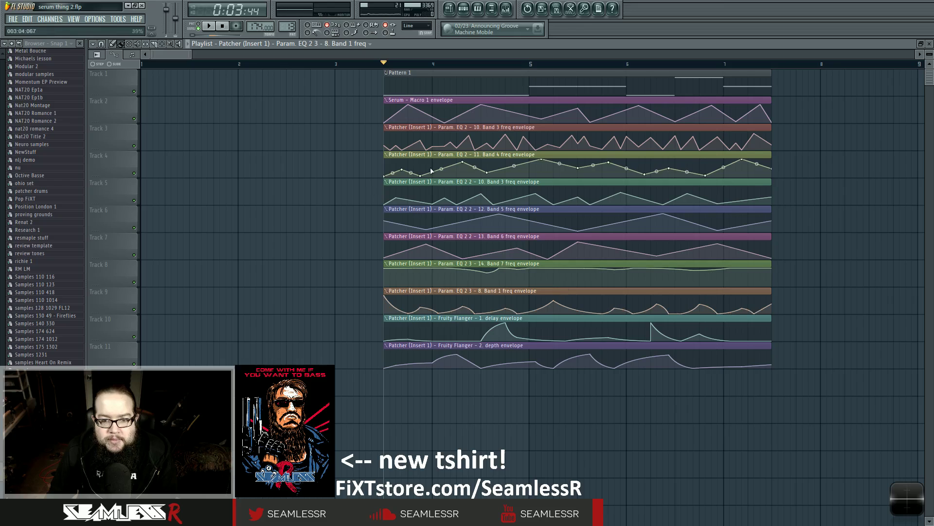
Step: Highlight the Param. EQ 2 2 automation clips for Bands 3, 5 and 6, and clear the selection
mouse_move(422, 182)
left_mouse_down()
mouse_move(404, 182)
mouse_move(422, 181)
left_mouse_up()
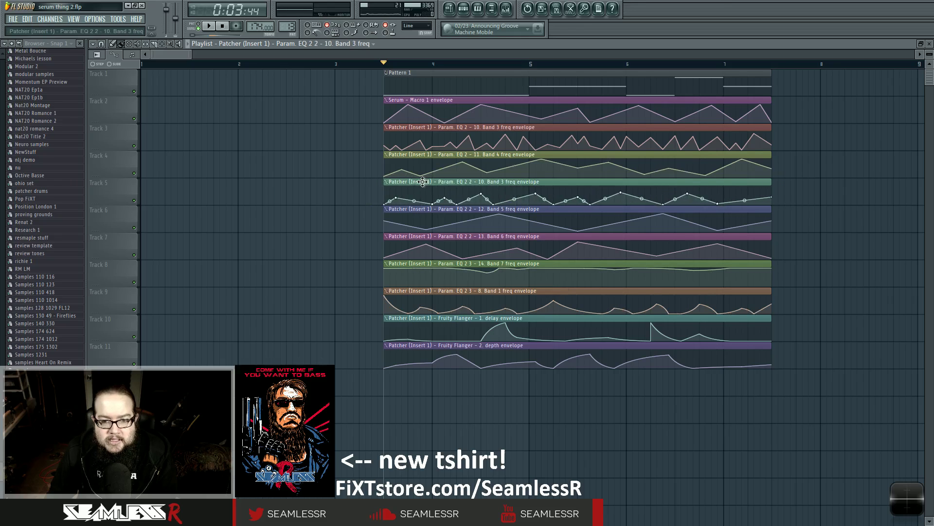
left_click_drag(461, 212, 493, 232)
left_click_drag(483, 180, 496, 231)
left_click(327, 200)
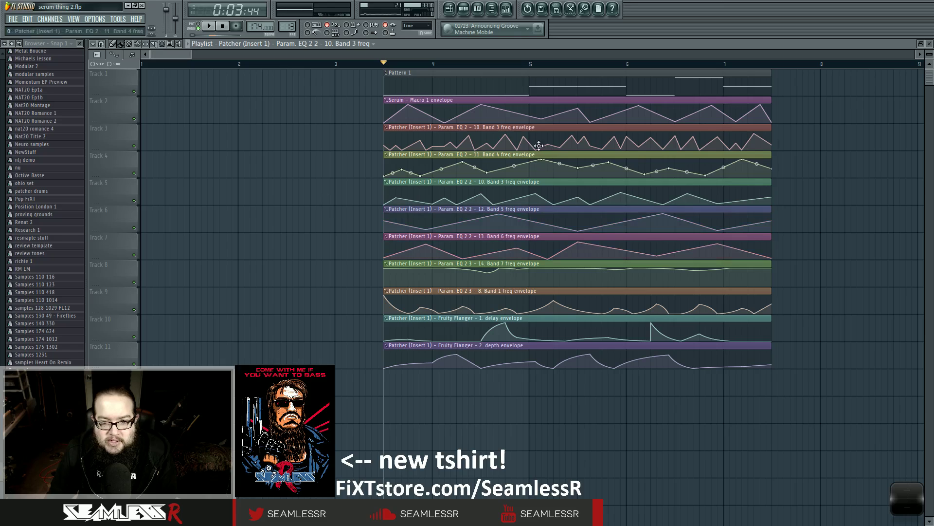
Step: Single out the automation clips one by one, from the Serum Macro 1 envelope down to the Fruity Flanger depth envelope
left_click(510, 101, "ctrl")
left_click(510, 128, "ctrl")
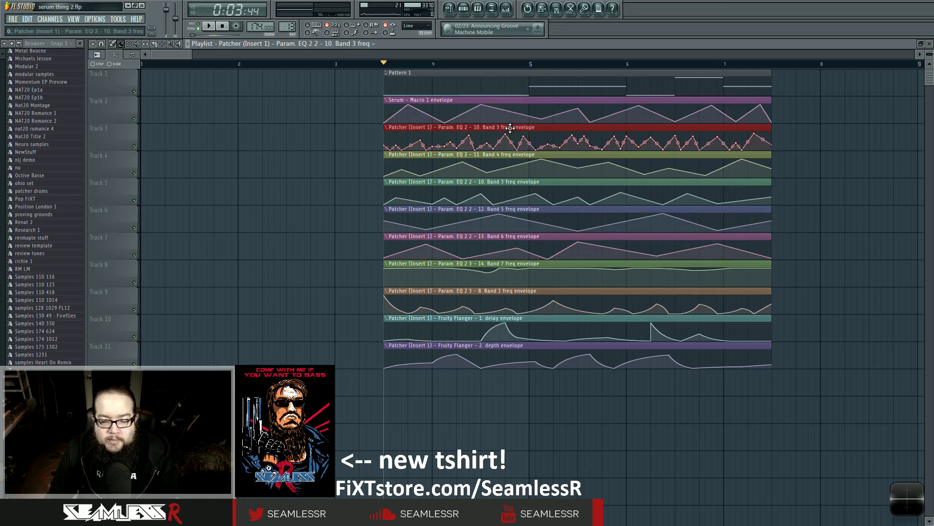
left_click(501, 155)
left_click(506, 181)
left_click(510, 209)
left_click(511, 236)
left_click(513, 265)
left_click(509, 291)
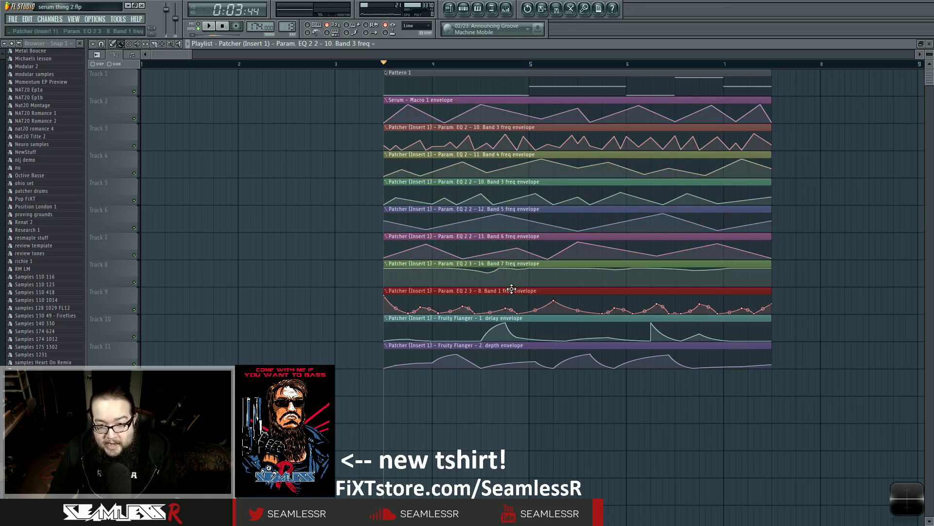
left_click(512, 319)
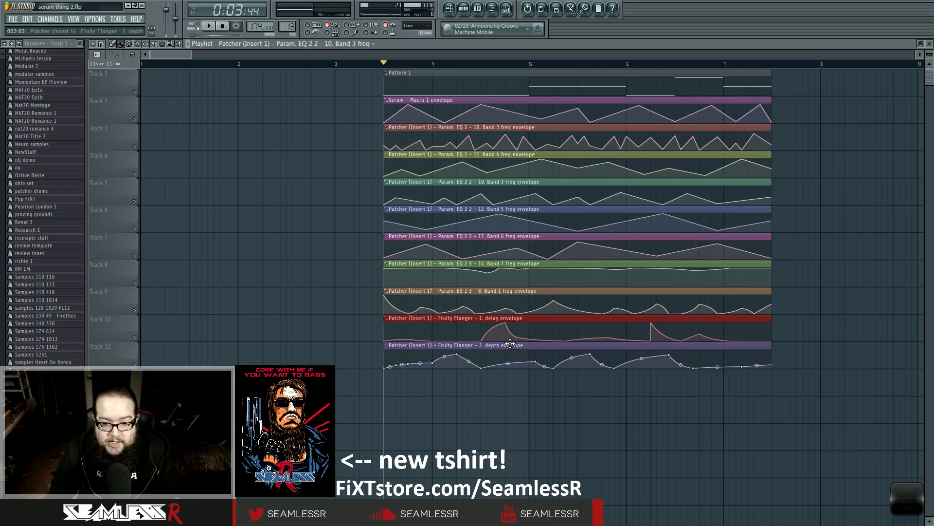
left_click(511, 346)
left_click(495, 391, "ctrl")
left_click(509, 392)
key("ctrl+z")
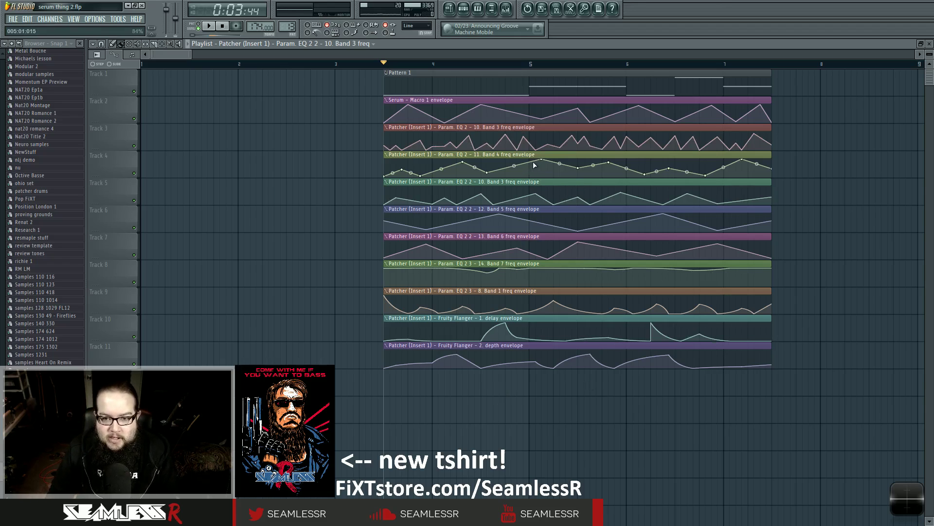
Step: Select the automation clips on Tracks 4 to 11, move them together to about bar 8, and return them to the pattern's start
left_click_drag(531, 153, 570, 393, "ctrl")
key("ctrl+d")
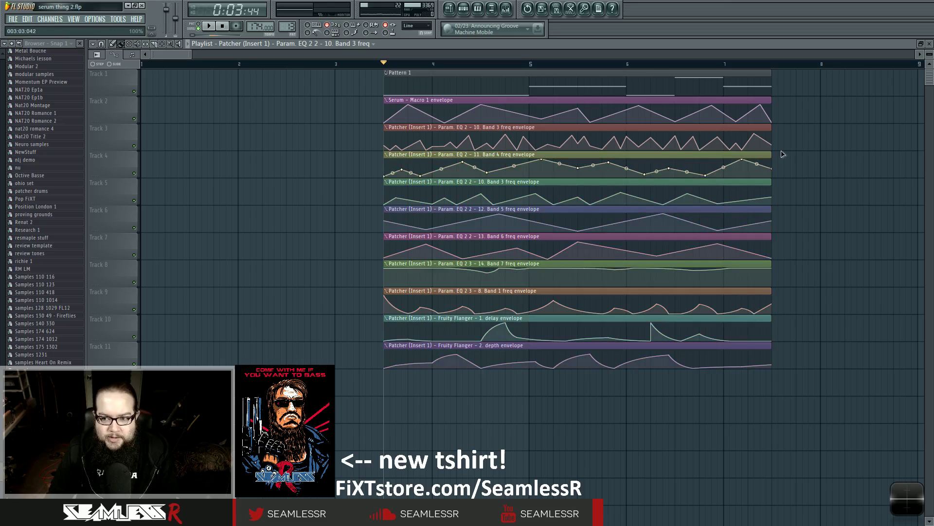
left_click_drag(512, 151, 557, 457, "ctrl")
left_click_drag(405, 154, 771, 140)
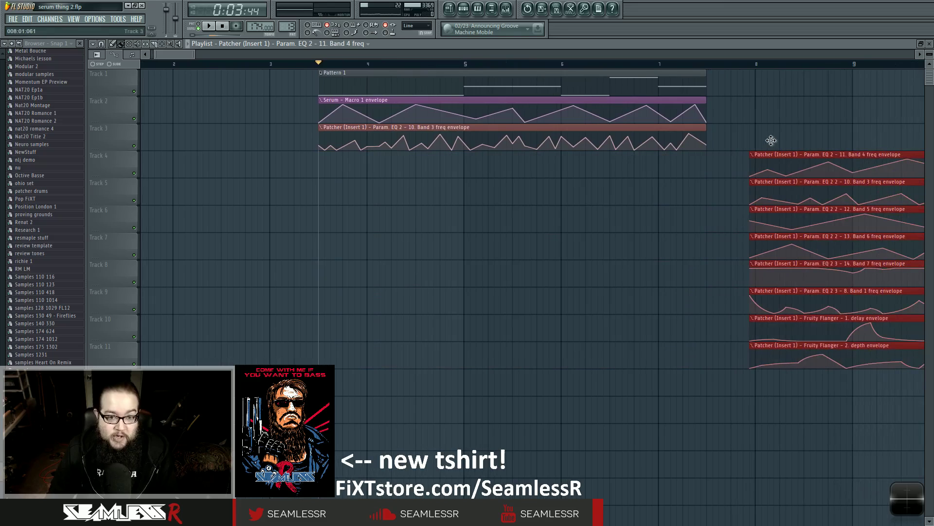
left_click_drag(771, 140, 340, 146)
left_click(271, 241)
scroll(297, 292, "left", 3)
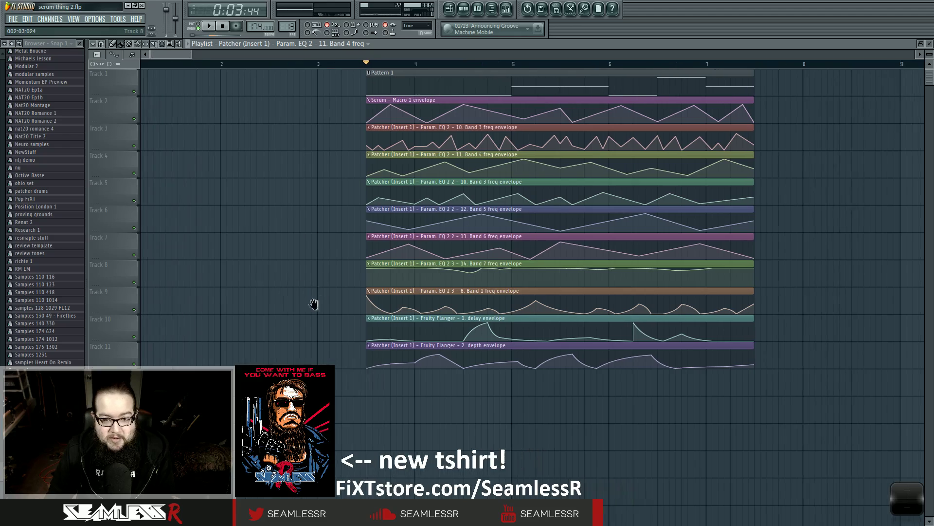
Step: Reopen the Patcher on mixer Insert 24 to check the Fruity Flanger on its map, and close both windows
left_click(506, 8)
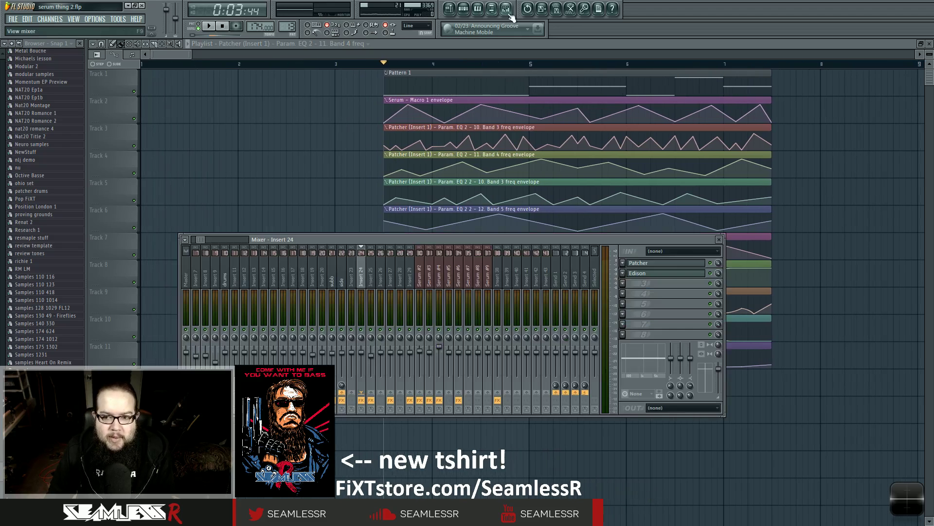
left_click(670, 263)
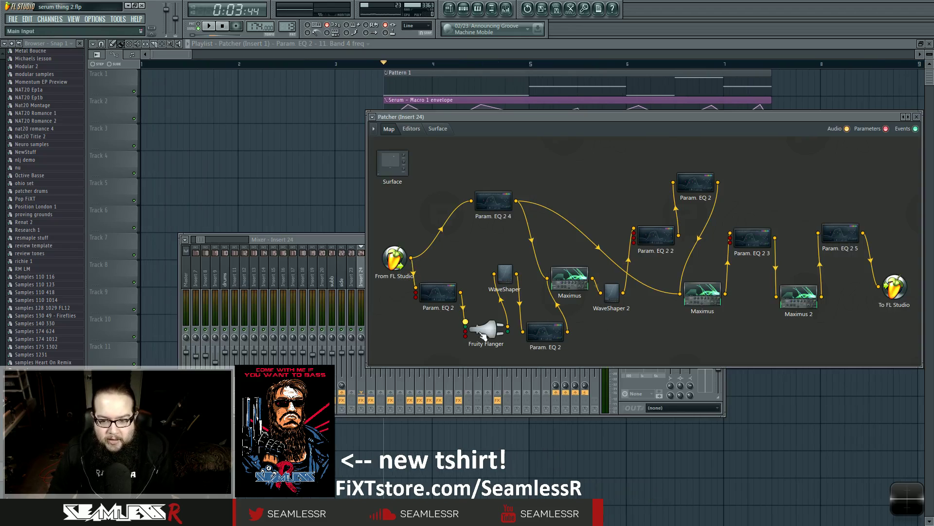
left_click(918, 118)
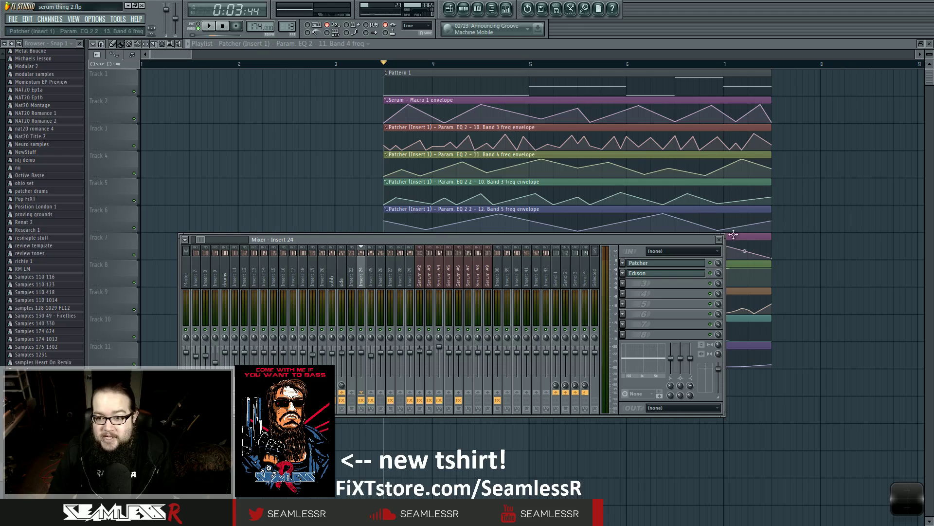
left_click(723, 240)
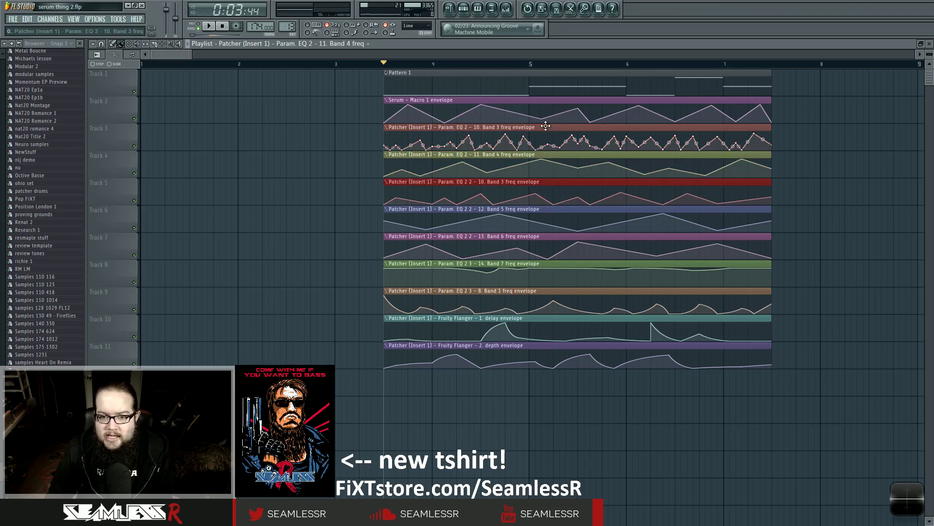
Step: Compare the Param. EQ 2 2 frequency envelopes for Band 3, Band 5 and Band 6 on Tracks 5 to 7
left_click(540, 182)
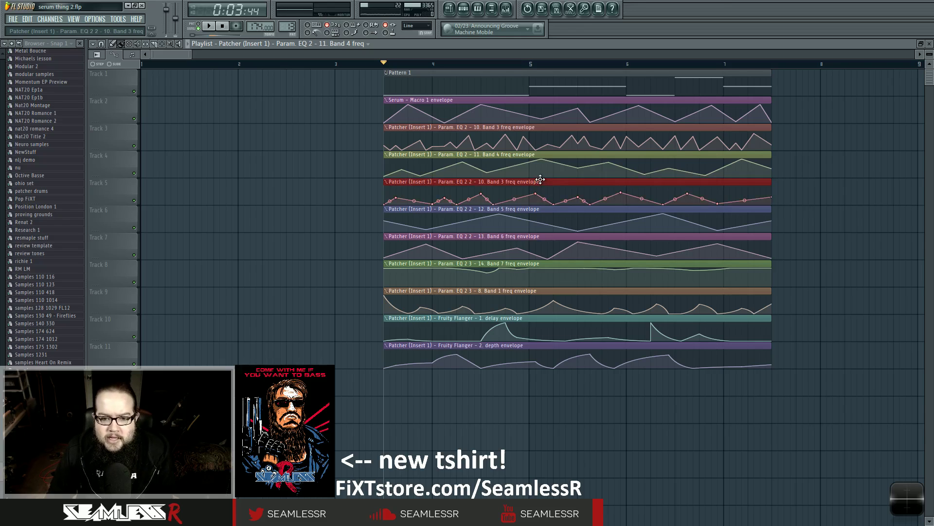
left_click(538, 211)
left_click(537, 236)
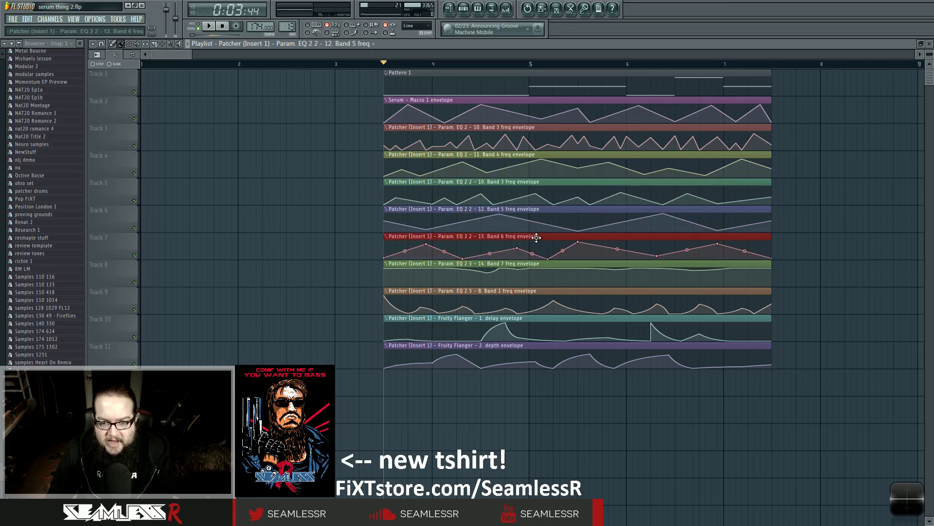
left_click(539, 208)
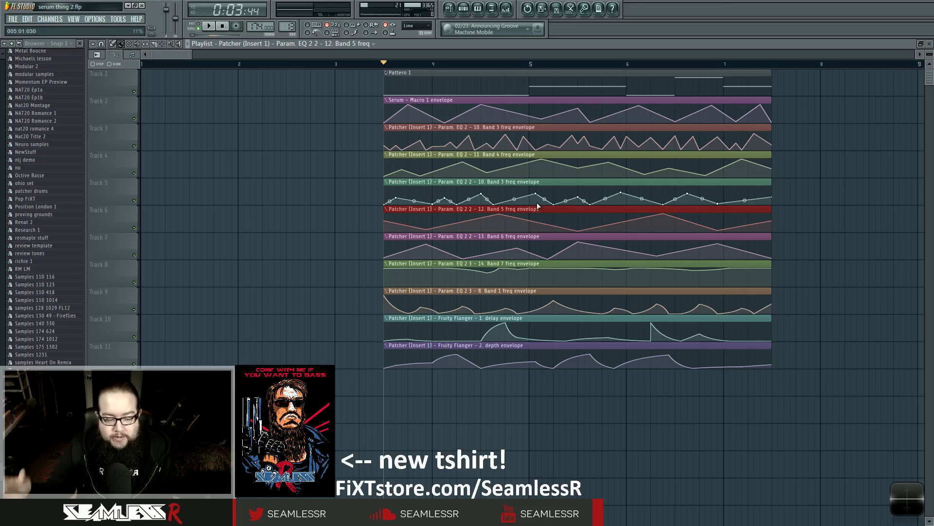
left_click(559, 185)
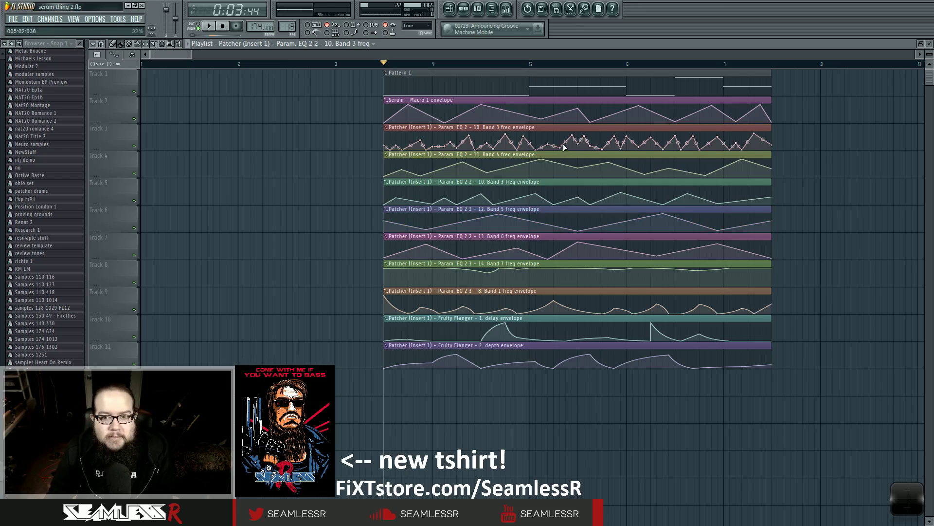
Step: Clear the clip selection and point out the Param. EQ 2 3 Band 7 frequency envelope on Track 8
left_click(793, 156)
right_click(811, 160)
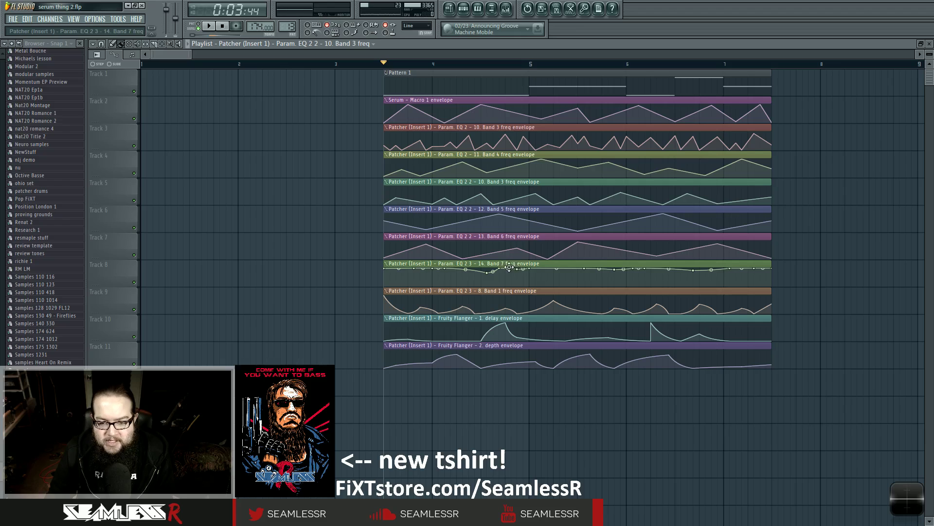
left_click(592, 265)
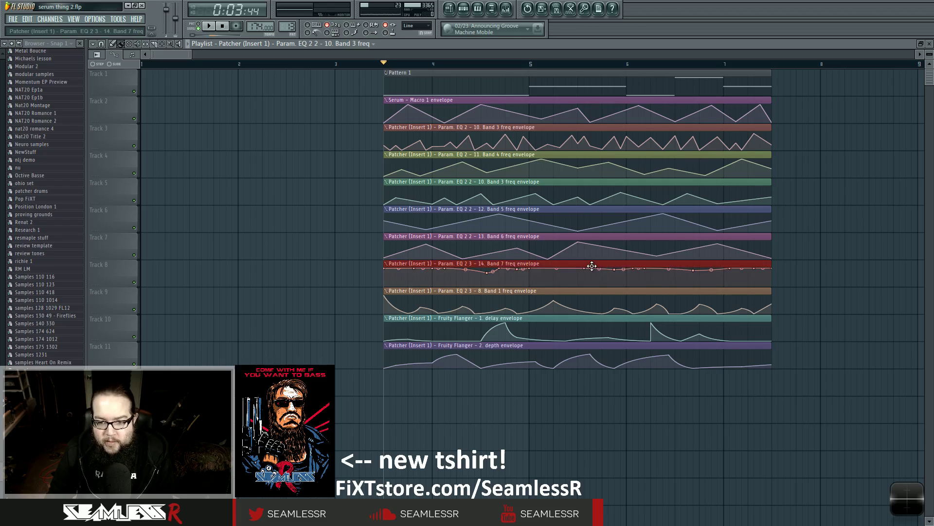
Step: Point out the Param. EQ 2 3 Band 1 frequency envelope on Track 9 and reopen the Patcher on mixer Insert 24
left_click(580, 292)
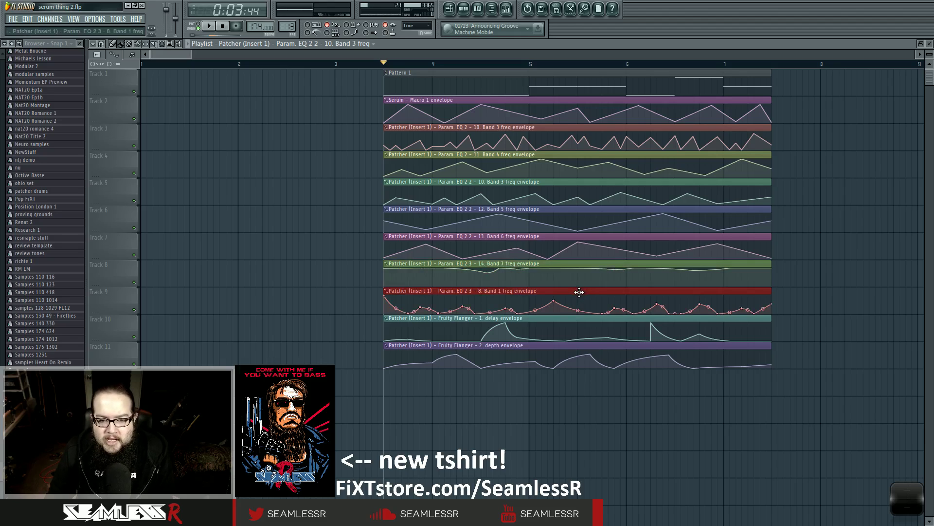
left_click(793, 298)
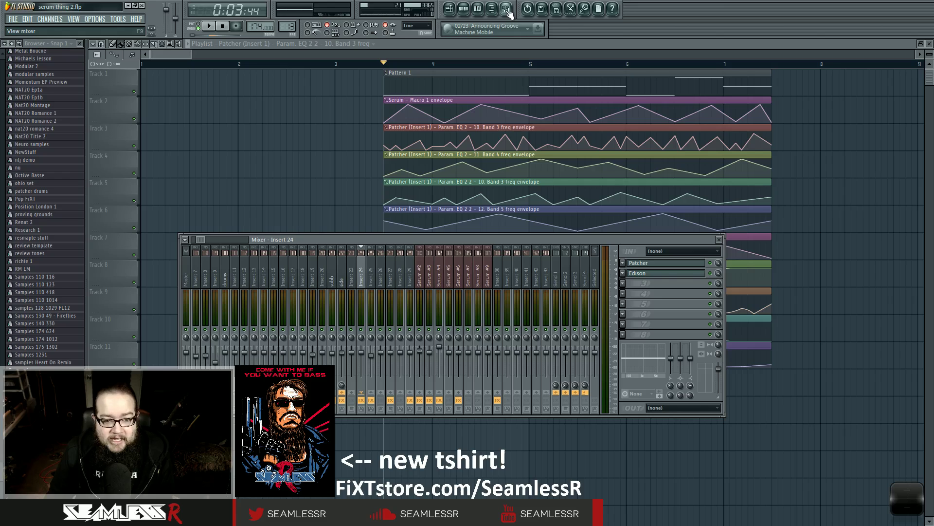
left_click(683, 263)
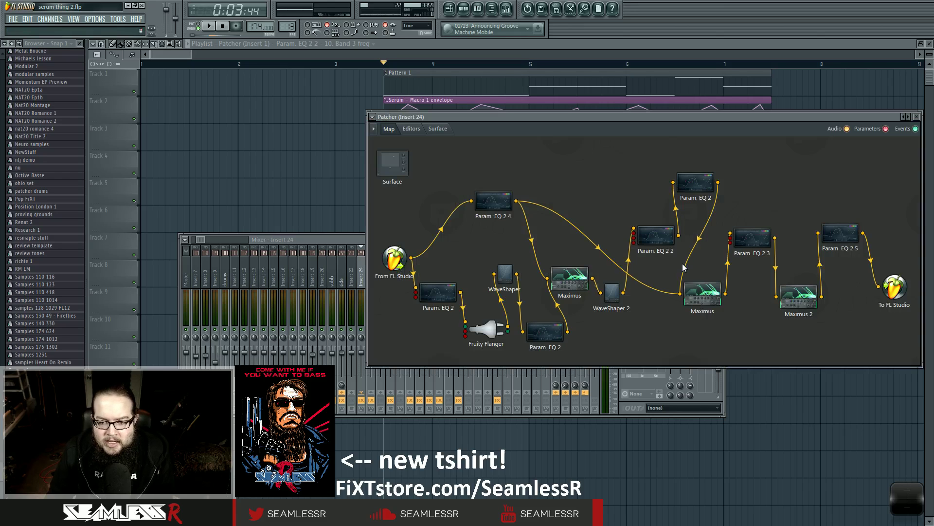
Step: Reposition the mixer, show the channel rack, and move the Patcher window up in front of both
left_click(362, 245)
left_click_drag(360, 238, 413, 266)
left_click(464, 9)
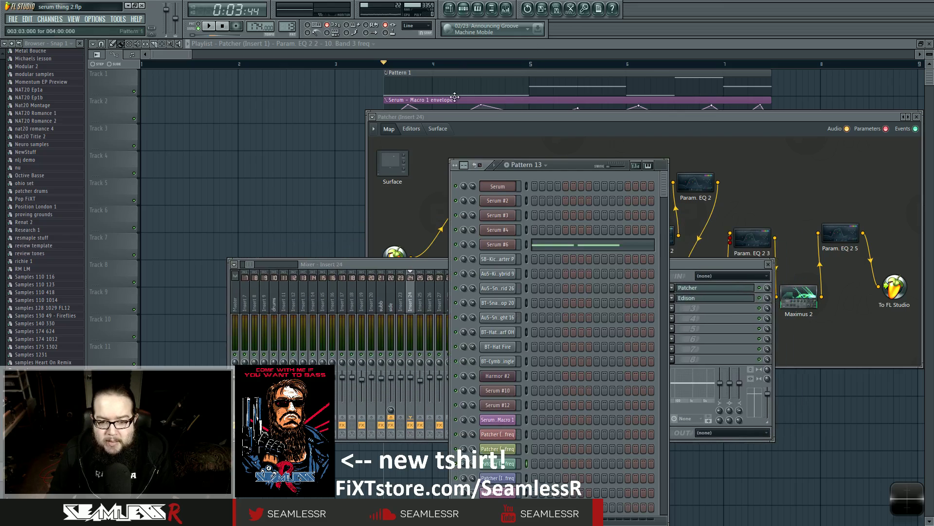
left_click_drag(532, 118, 509, 96)
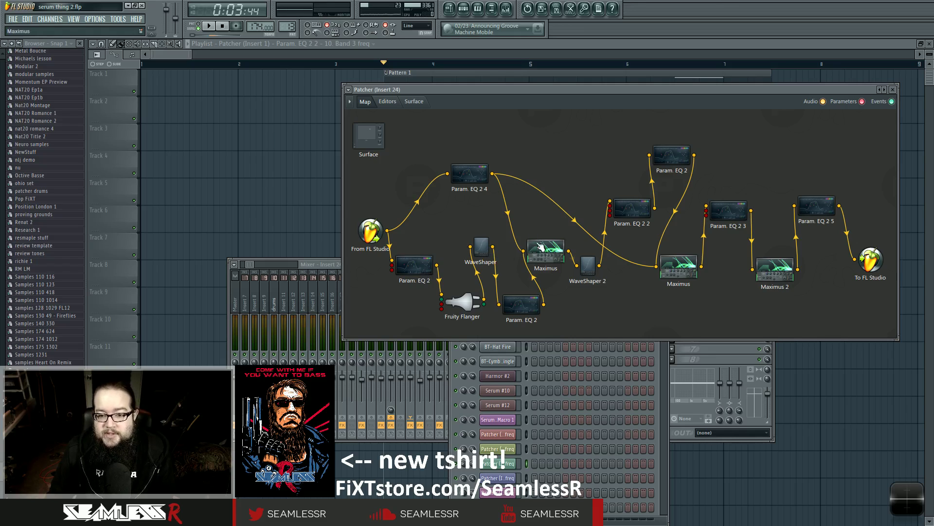
Step: Nudge the Fruity Flanger and Param. EQ 2 3 modules slightly on the Patcher map, and close the Patcher
left_click_drag(465, 303, 469, 302)
left_click_drag(723, 212, 723, 204)
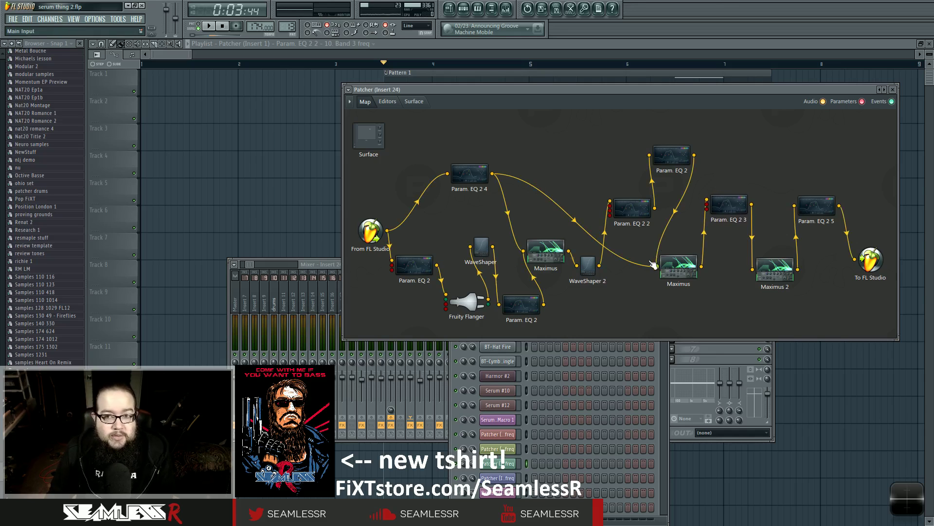
left_click(893, 89)
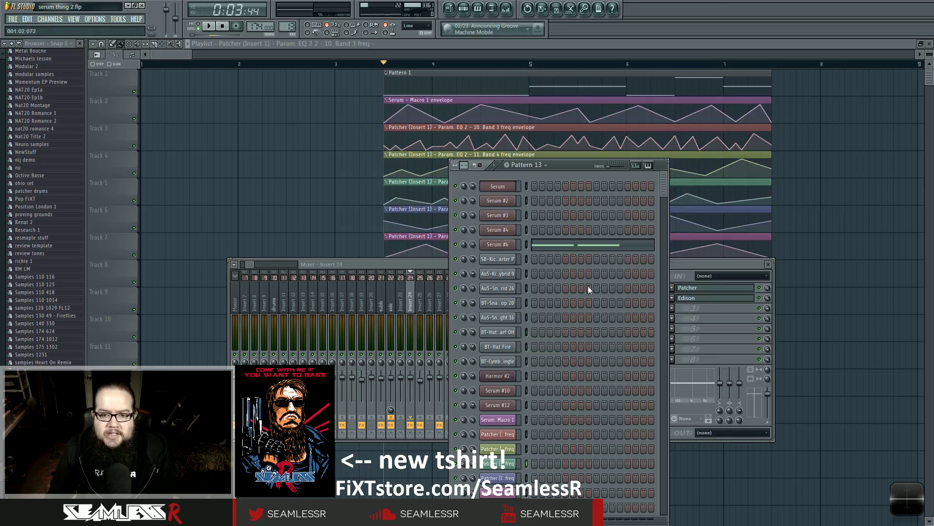
Step: Inspect the first Serum channel's OSC A and OSC B, close the open windows, and place the playhead at bar 5
left_click(464, 8)
left_click(464, 9)
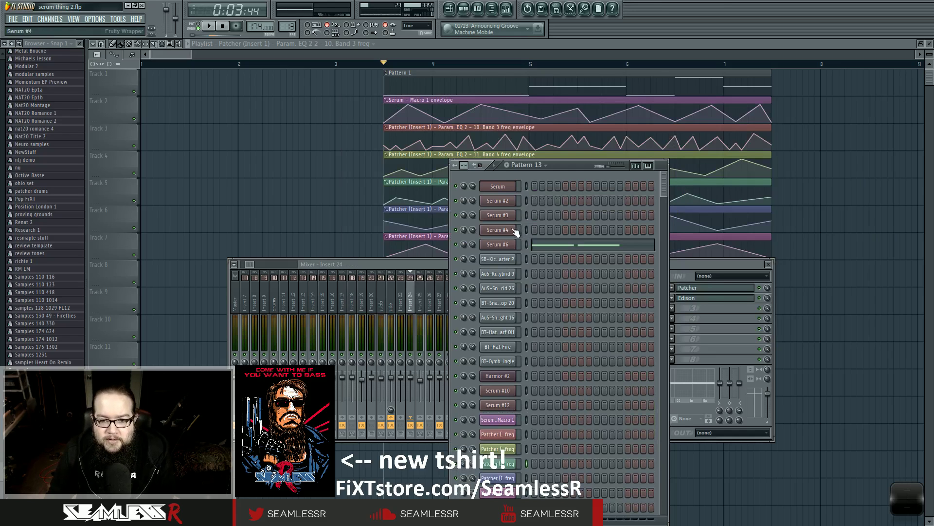
left_click(512, 190)
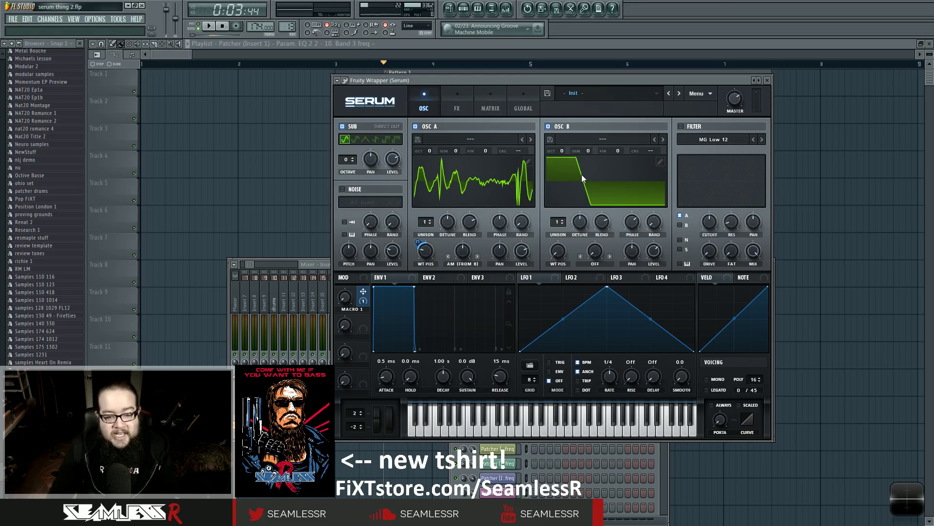
right_click(289, 146)
left_click(530, 64)
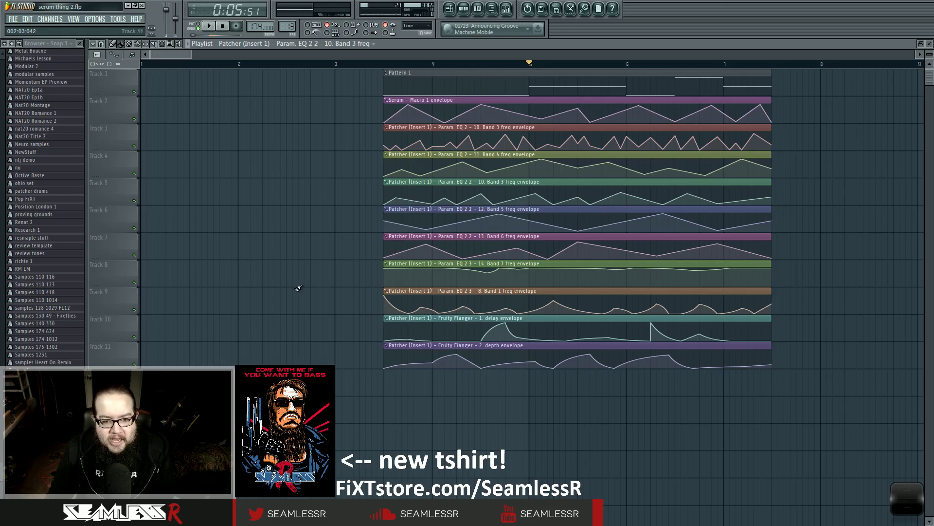
Step: Move the Dragged sample_1024 clip on Track 5 to about bar 11 and Dragged sample_1021 - Part_1 on Track 6 to about bar 16
left_click_drag(435, 77, 570, 393)
left_click(526, 397, "ctrl")
scroll(502, 403, "down", 3)
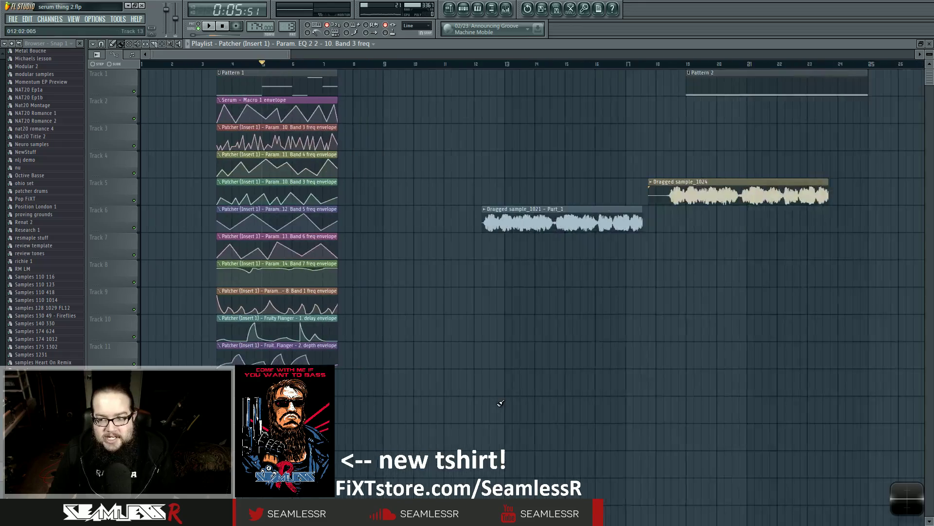
scroll(501, 403, "down", 10)
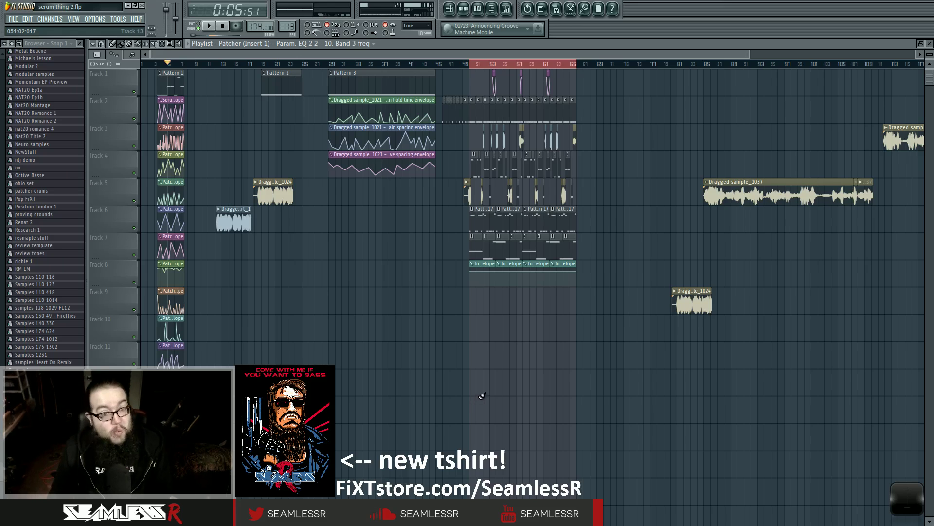
scroll(482, 395, "up", 10)
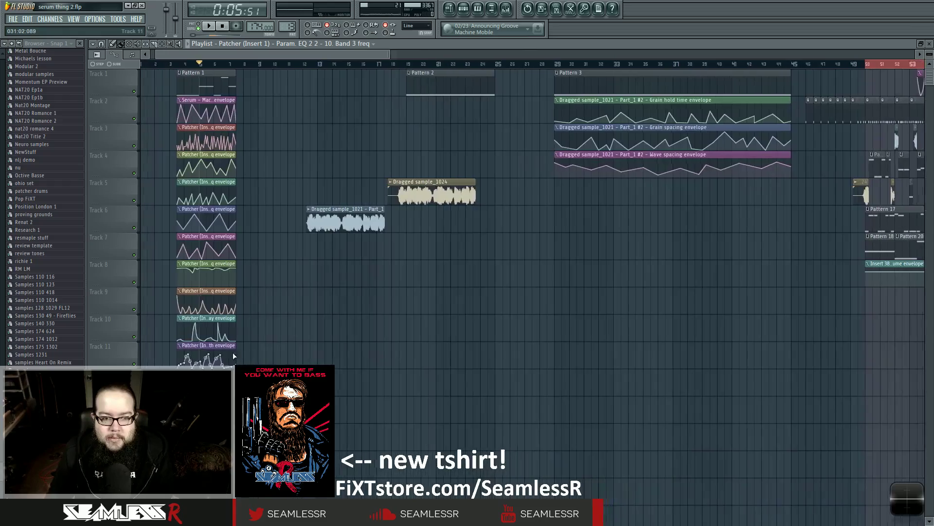
scroll(419, 356, "down", 5)
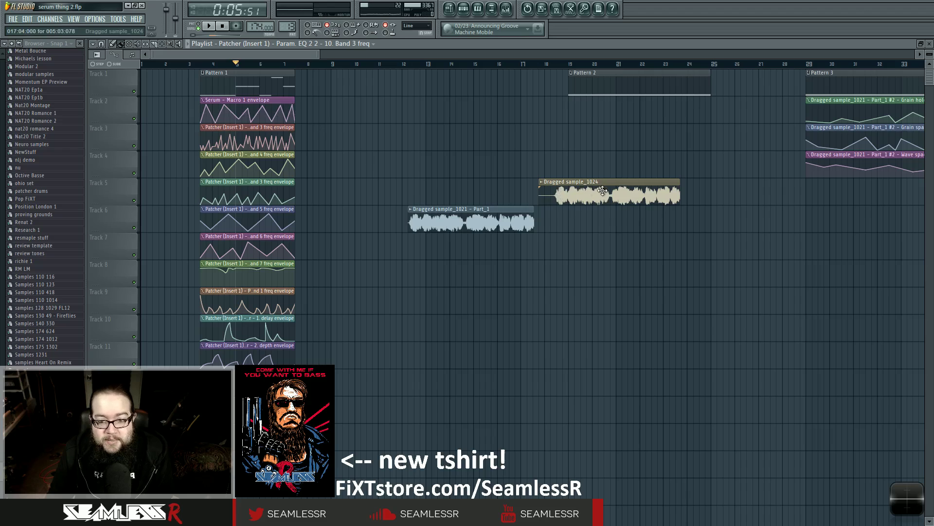
left_click_drag(563, 194, 397, 195)
left_click_drag(438, 221, 521, 222)
Step: Play the Dragged sample_1024 clip from bar 11, move the Dragged sample_1021 - Part_1 clip to bar 18, and stop playback
left_click(380, 65)
key("space")
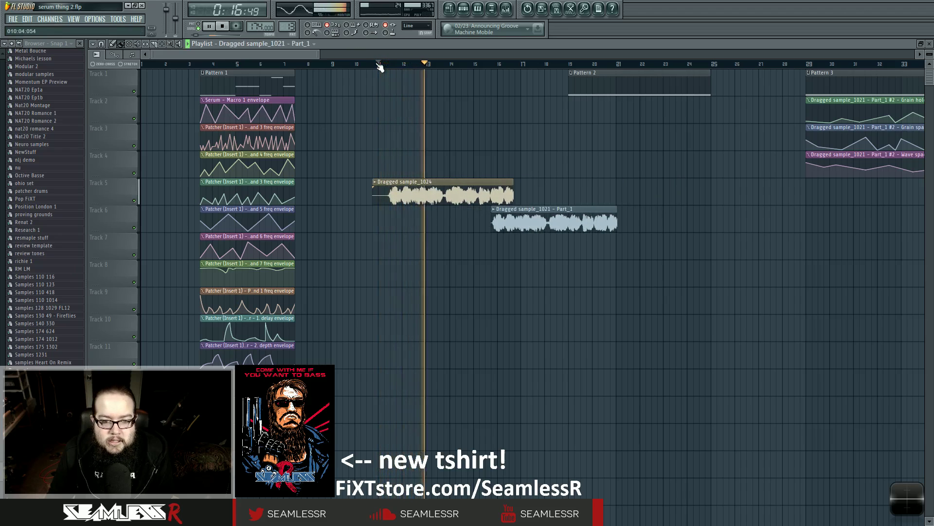
left_click_drag(540, 227, 593, 227)
double_click(453, 195)
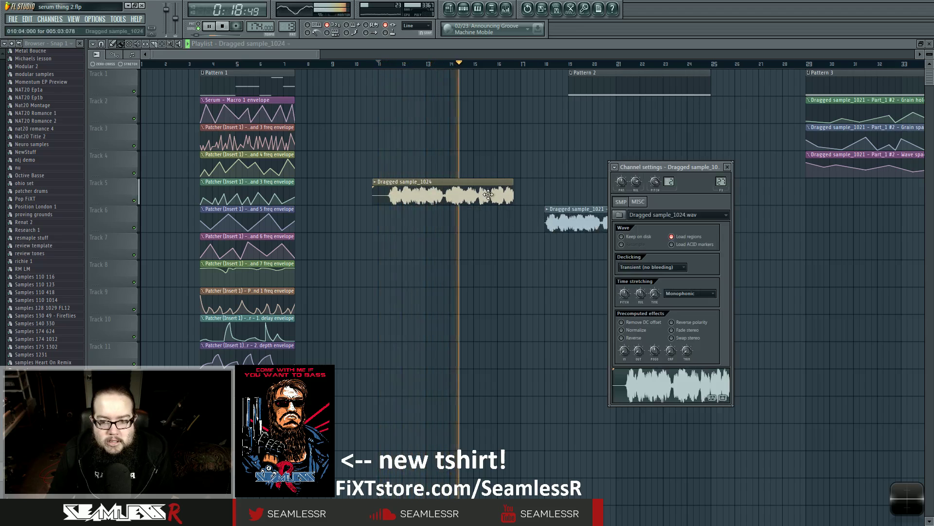
key("Escape")
key("space")
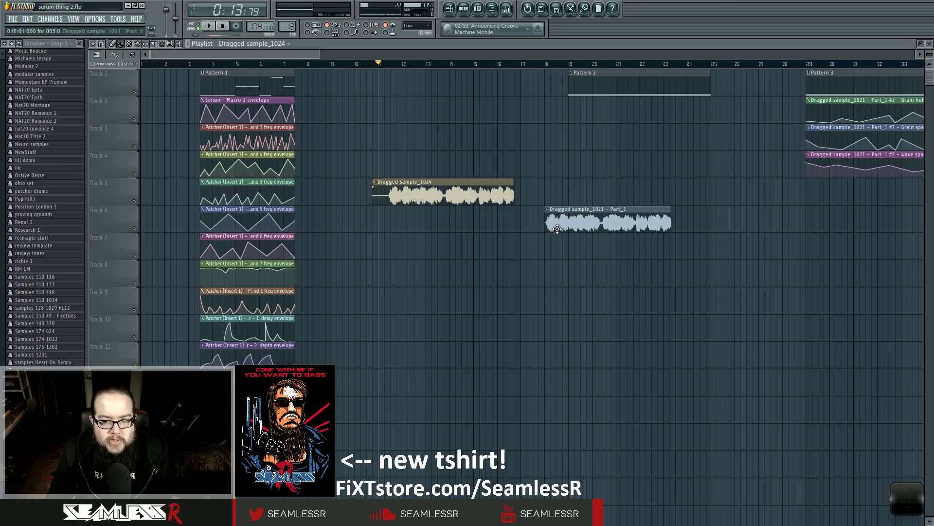
Step: Highlight the Pattern 1 clip with its automation clips on Tracks 1 to 11, and clear the clip selection
left_click_drag(207, 74, 278, 74)
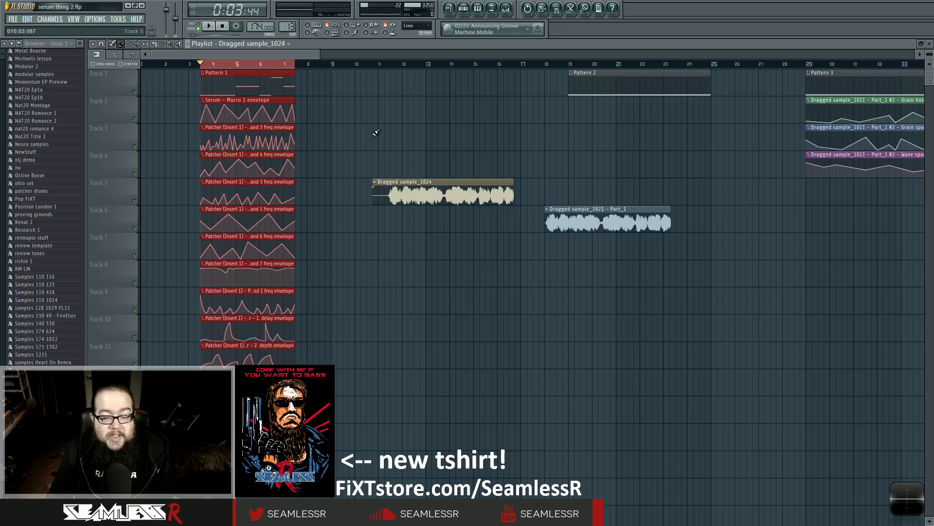
double_click(411, 182)
key("Escape")
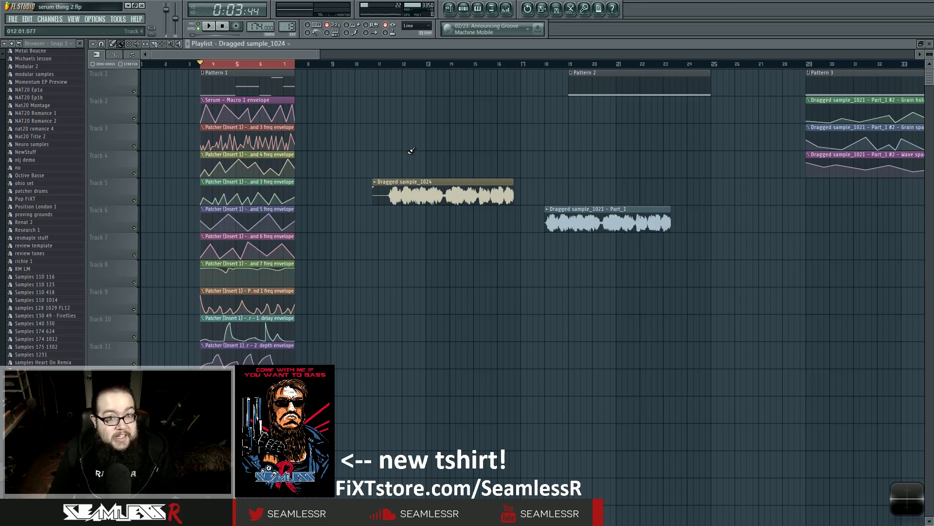
Step: Play Pattern 3 from bar 29 with its grain hold time, grain spacing and wave spacing envelopes, and stop at its end
scroll(453, 177, "right", 10)
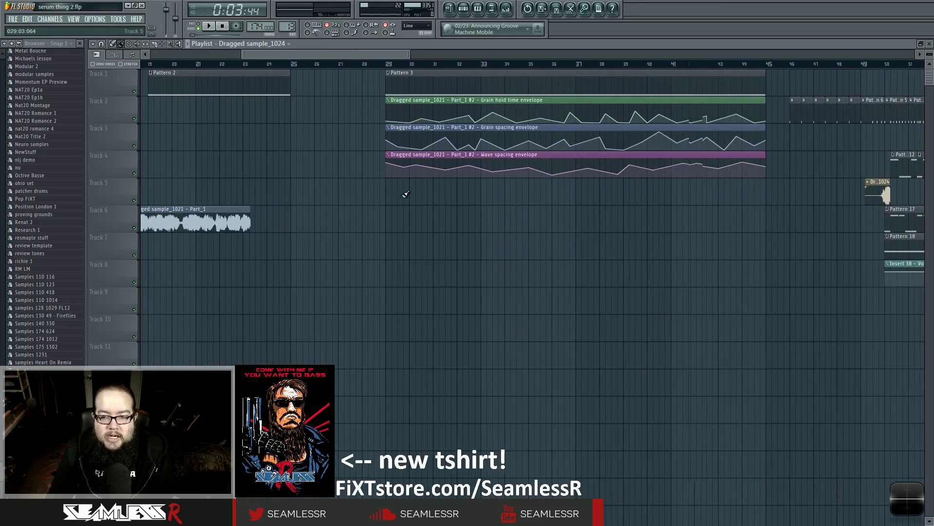
left_click(389, 65)
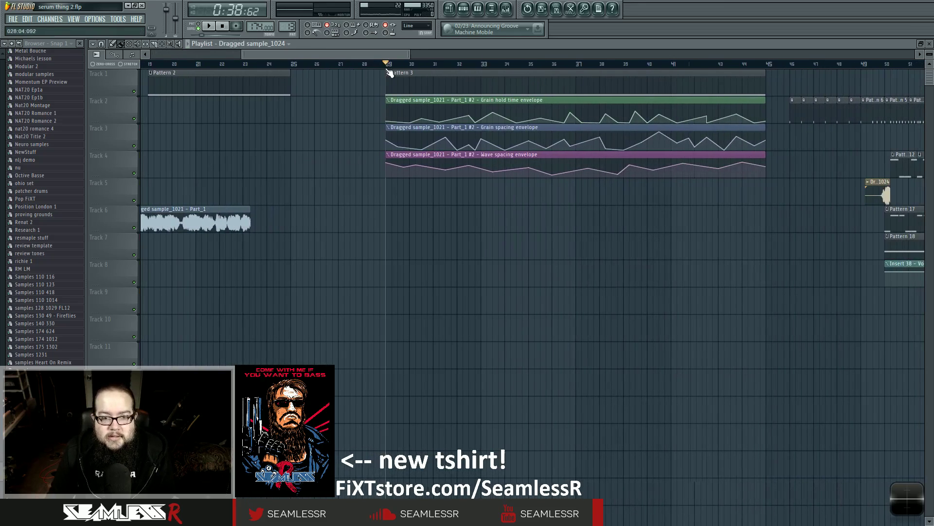
key("space")
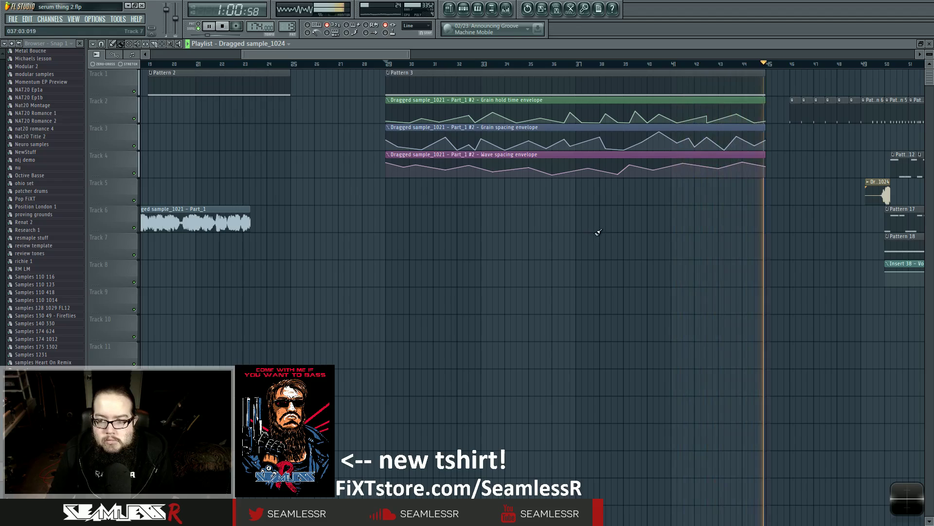
key("space")
Step: Audition the arrangement from about bar 49 and the Dragged sample_1024 slice on Track 5 just before bar 52
scroll(438, 195, "right", 10)
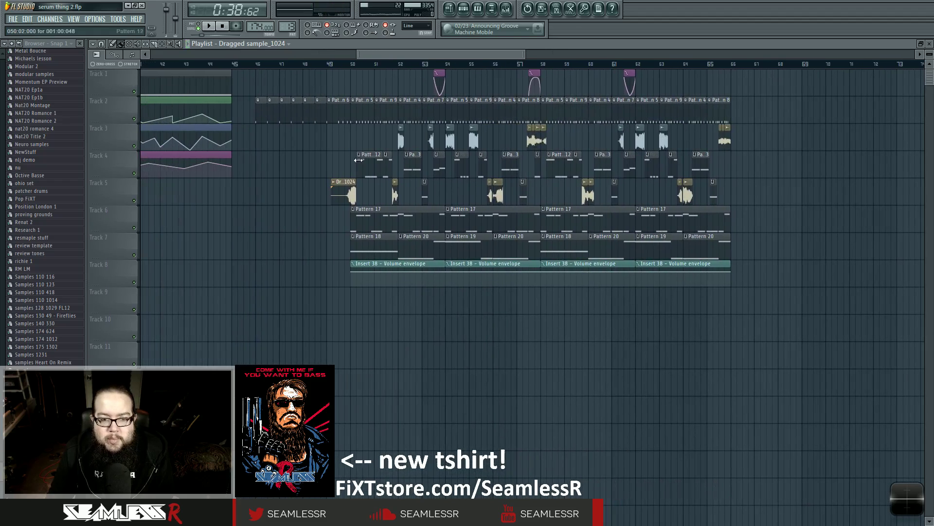
left_click(345, 63)
scroll(345, 63, "up", 4)
key("space")
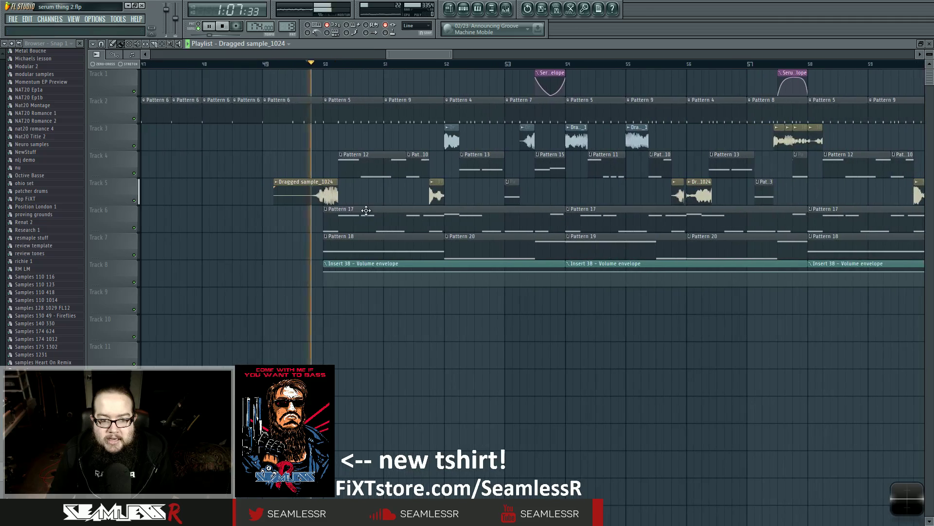
left_click(430, 63)
key("space")
left_click(445, 64)
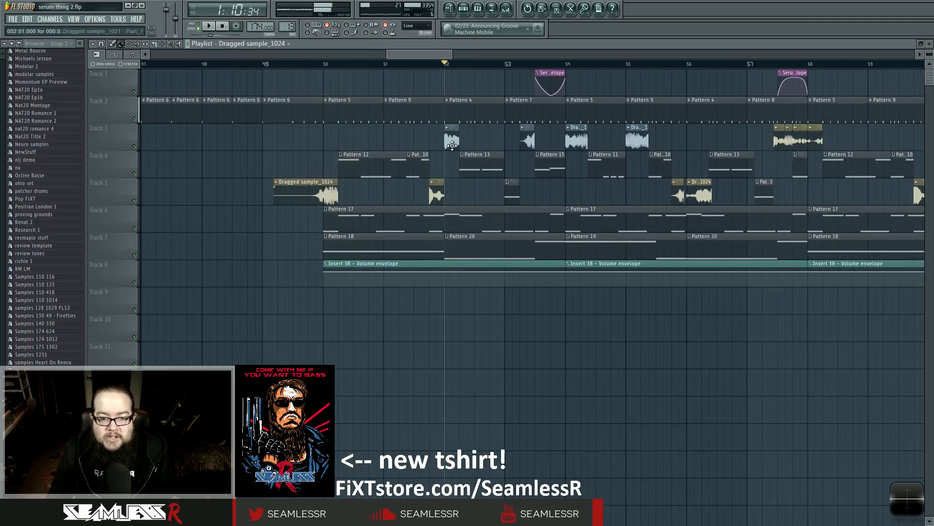
Step: Audition the Track 3 sample slices starting near bars 53, 57 and 65
left_click(520, 63)
key("space")
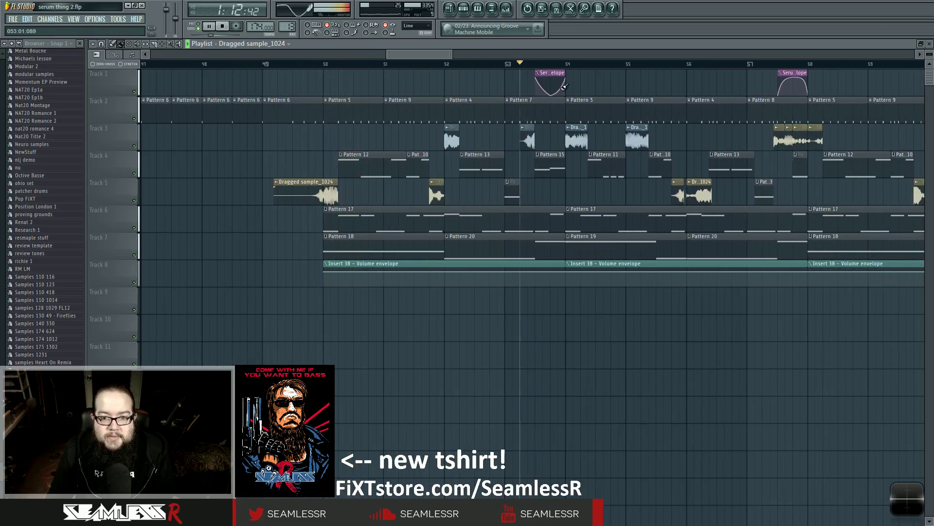
key("space")
scroll(457, 194, "right", 3)
left_click(545, 63)
key("space")
left_click_drag(659, 138, 392, 153)
key("space")
left_click(772, 64)
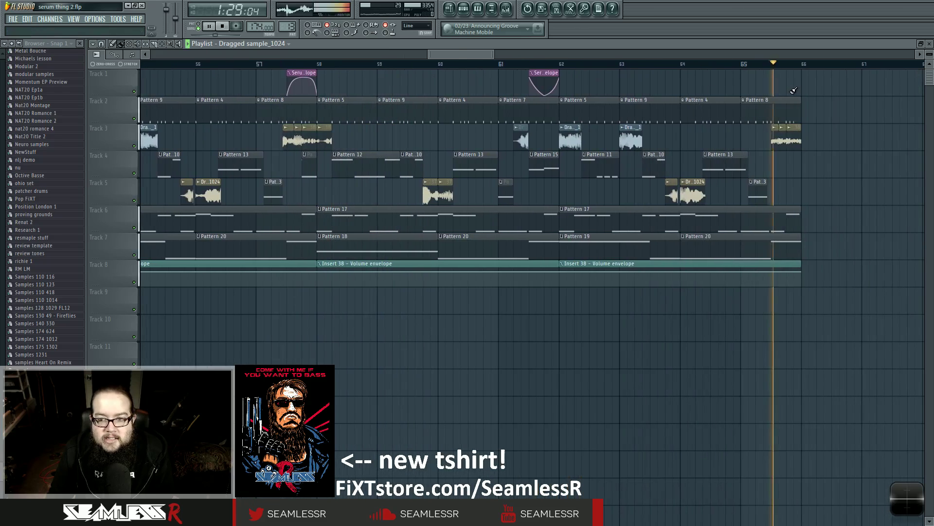
Step: Play the whole arrangement from about bar 49
scroll(735, 298, "down", 4)
scroll(730, 306, "down", 3)
left_click_drag(473, 331, 515, 331)
left_click(667, 64)
left_click_drag(699, 365, 683, 364)
key("space")
scroll(683, 365, "up", 1)
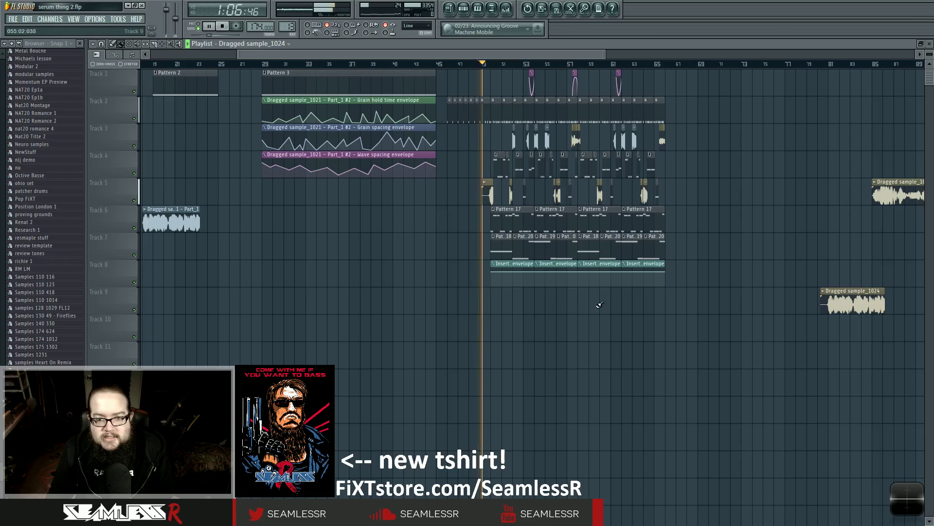
scroll(690, 334, "up", 4)
scroll(691, 334, "left", 3)
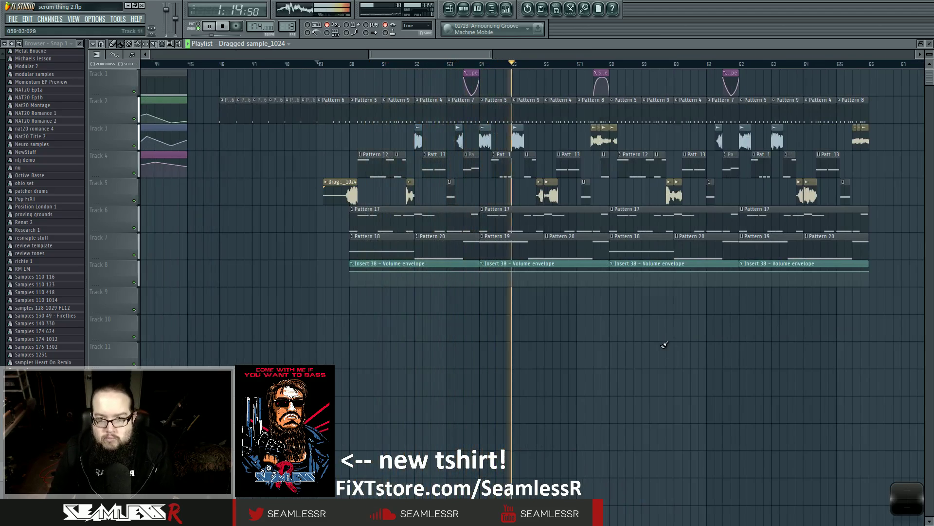
Step: Check the mixer levels during playback, hide the mixer, and stop playback near the arrangement's end
left_click(508, 11)
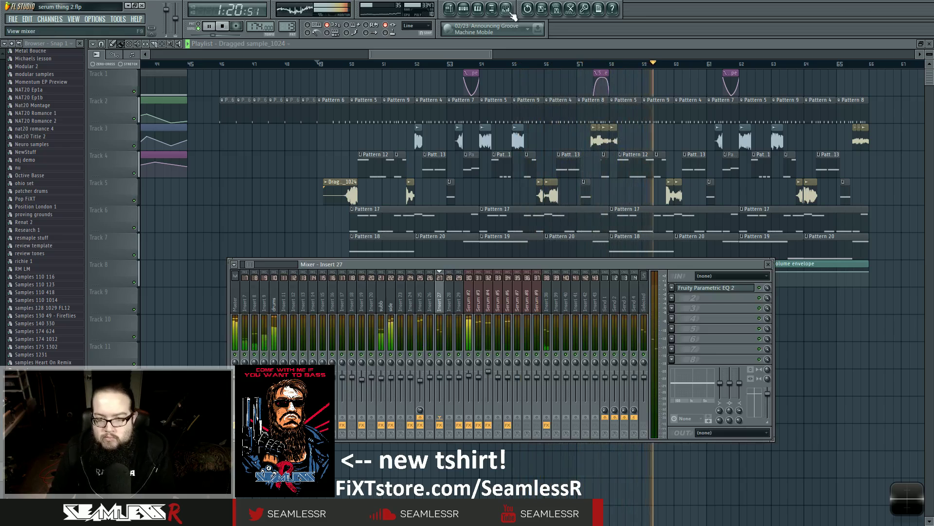
left_click(509, 11)
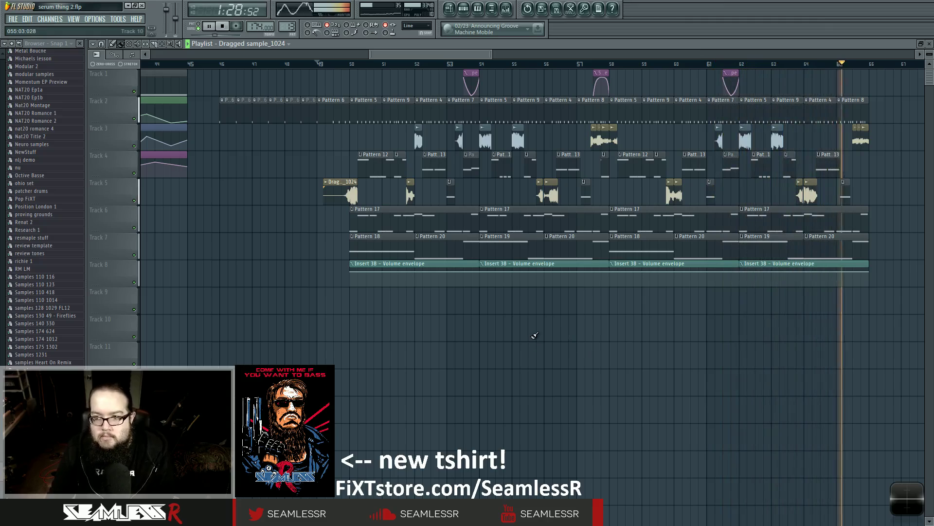
key("space")
Step: Look back over the playlist from the arrangement to Pattern 1 and its automation clips on Tracks 1 to 11
scroll(570, 330, "down", 3)
left_click_drag(571, 329, 876, 301)
scroll(236, 305, "down", 5)
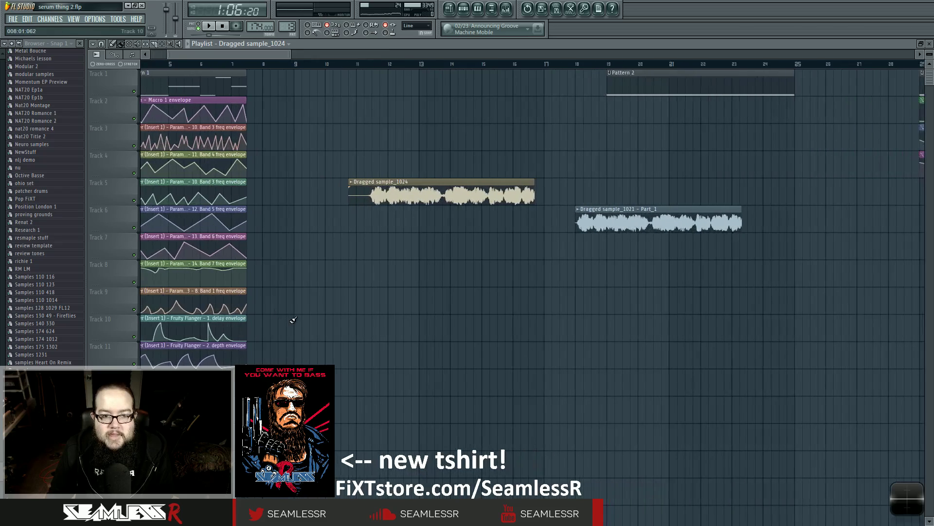
left_click_drag(192, 70, 394, 481)
left_click(455, 384, "ctrl")
left_click_drag(684, 340, 214, 348)
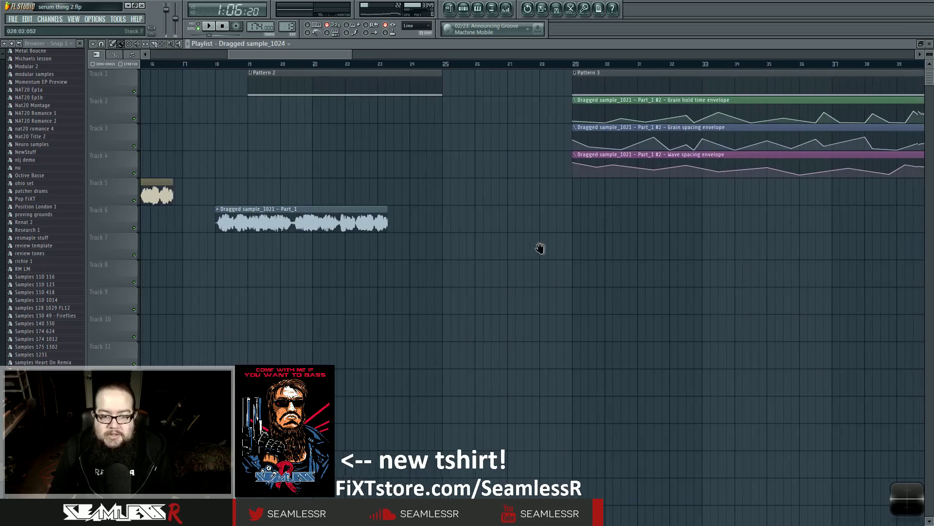
scroll(632, 334, "left", 10)
scroll(311, 307, "down", 5)
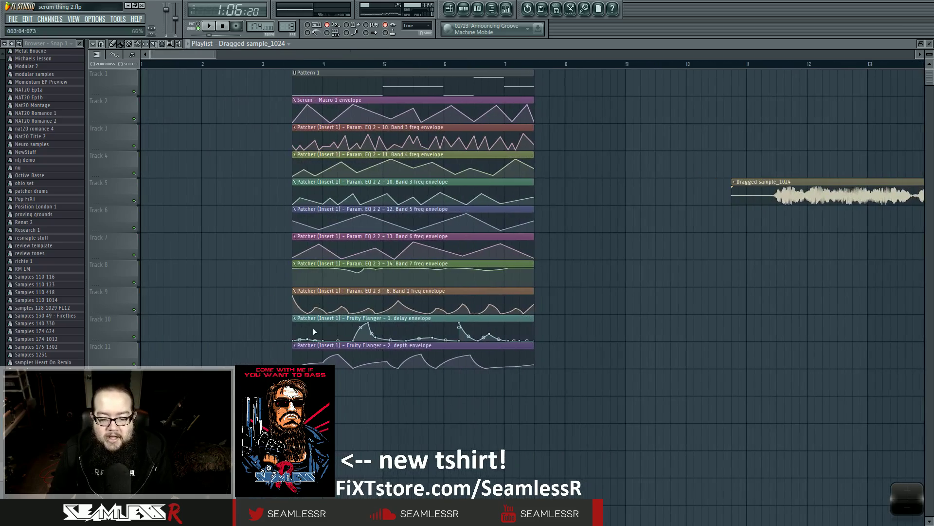
scroll(321, 329, "up", 3)
left_click_drag(409, 267, 612, 273)
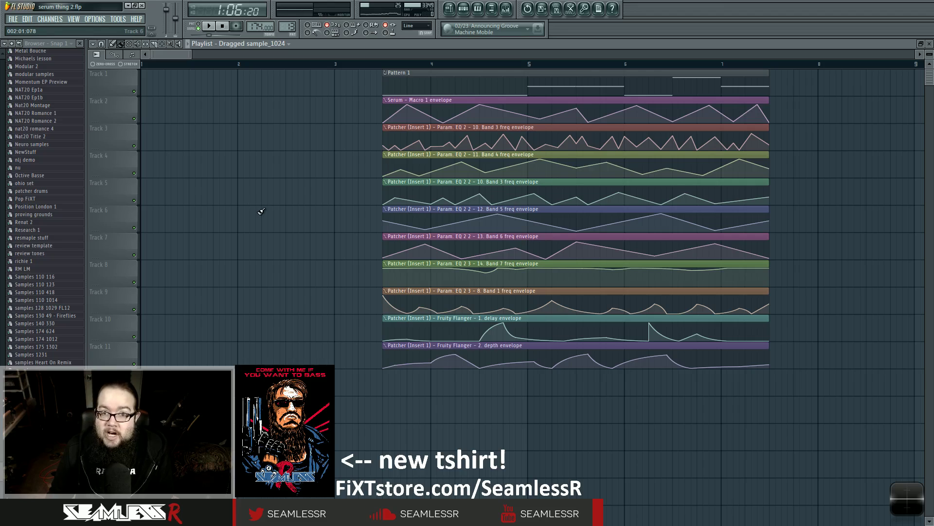
Step: Inspect the Fruity Granulizer settings of the Dragged sample_1021 - Part_1 #2 channel used in Pattern 3, and return to the playlist
mouse_move(425, 149)
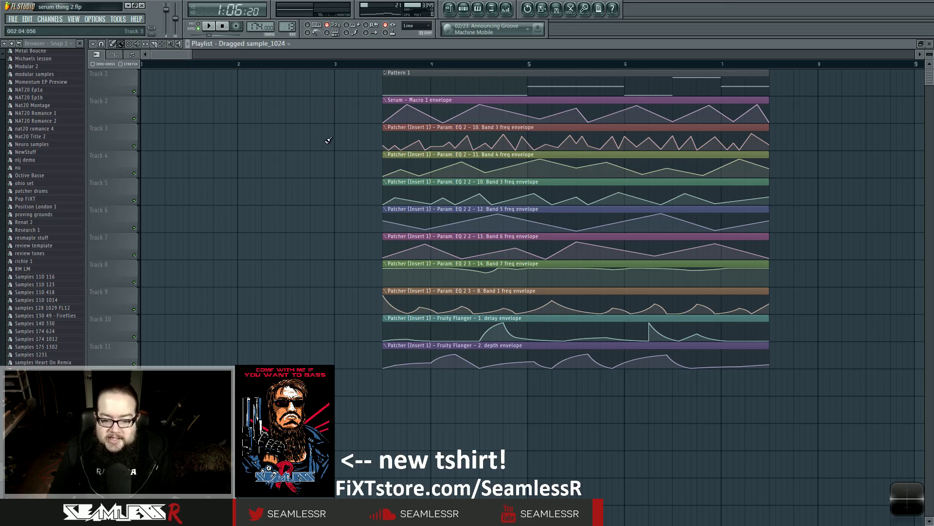
scroll(329, 140, "down", 6)
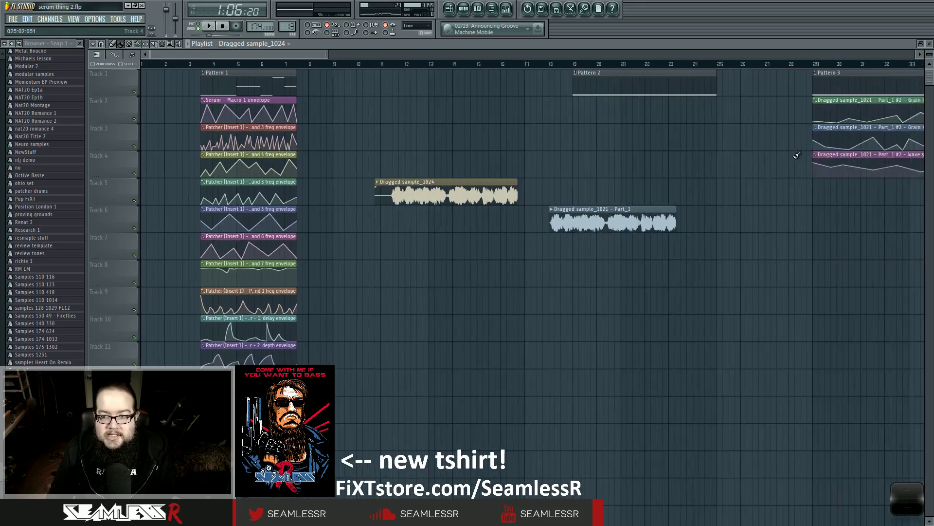
scroll(787, 180, "down", 2)
scroll(545, 224, "right", 3)
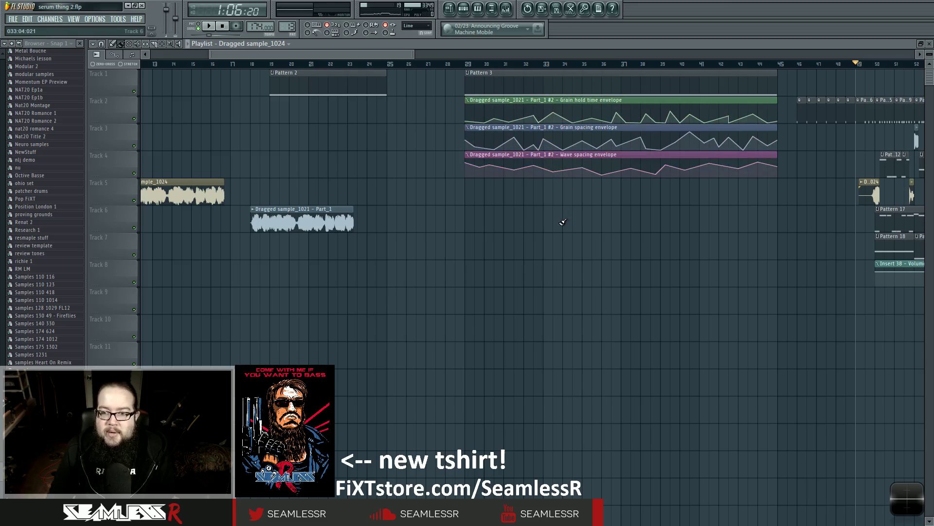
double_click(480, 84)
left_click(463, 9)
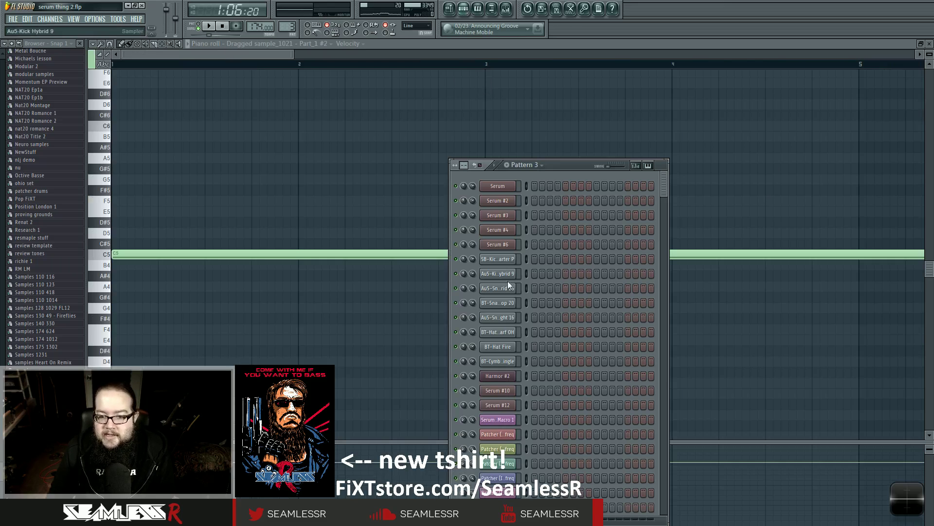
scroll(506, 380, "down", 6)
left_click(501, 337)
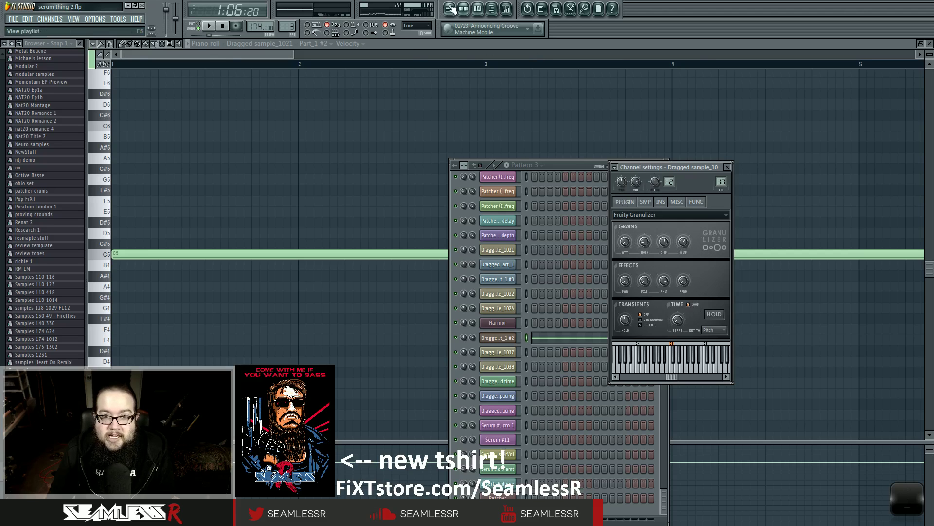
left_click(450, 8)
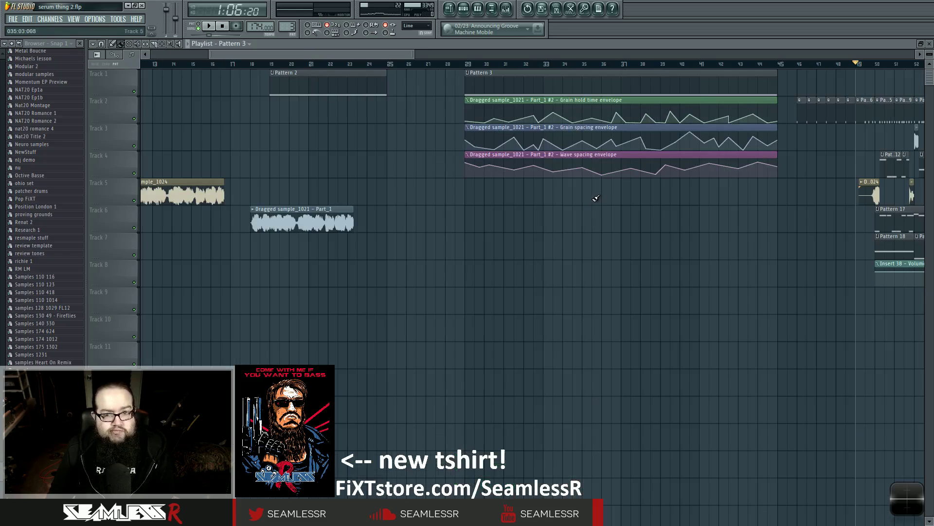
Step: Open Pattern 3's notes again, return to the playlist, and look back at Pattern 1 and its automation clips
double_click(495, 90)
left_click(449, 9)
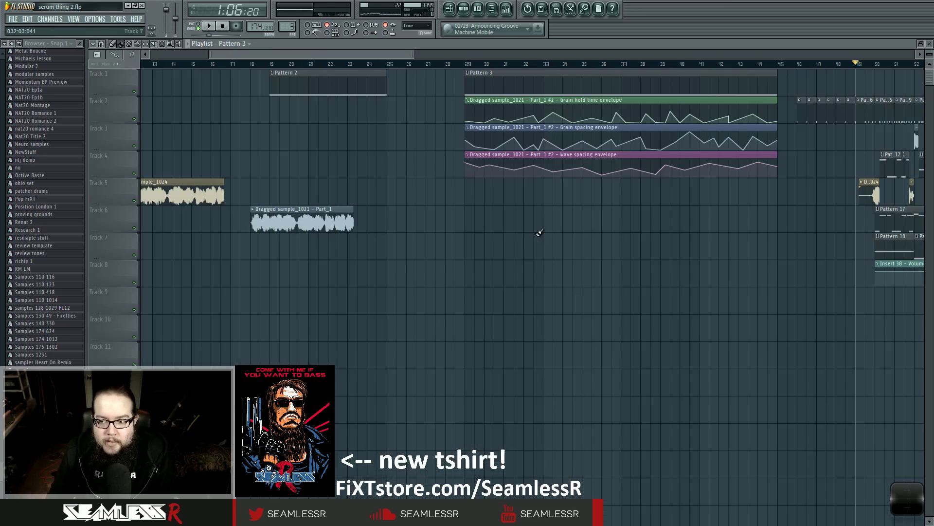
scroll(539, 232, "down", 4)
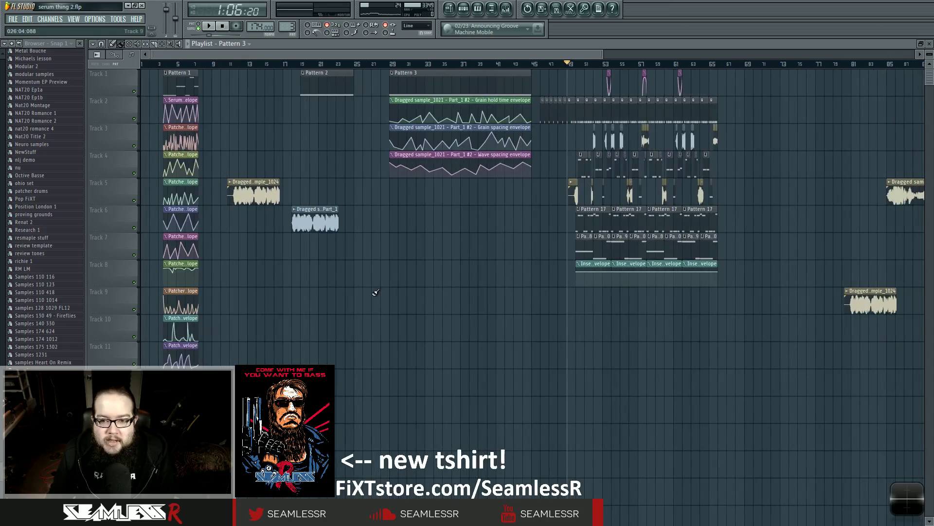
scroll(663, 335, "up", 10)
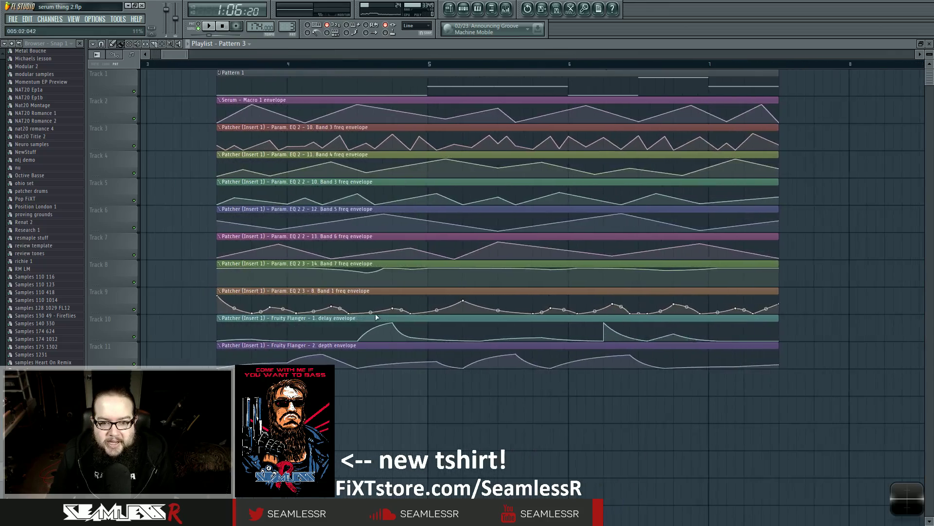
scroll(767, 330, "down", 4)
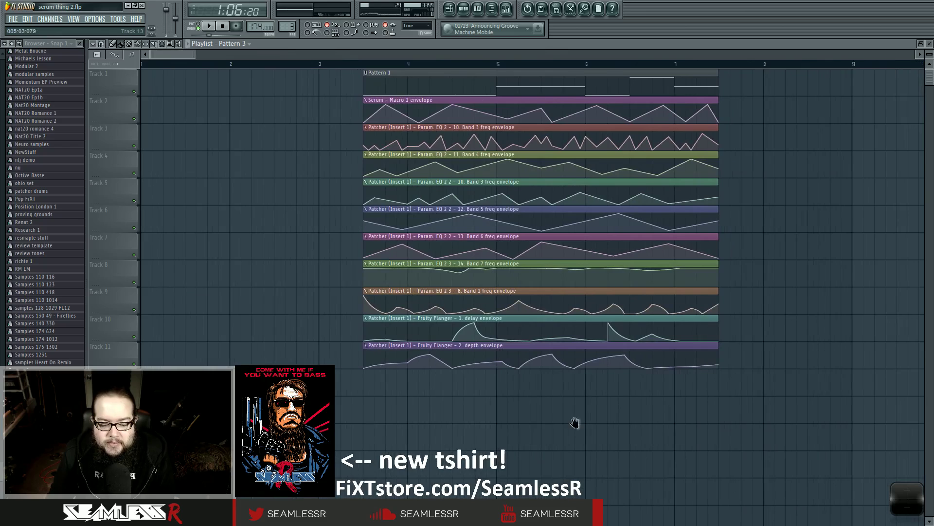